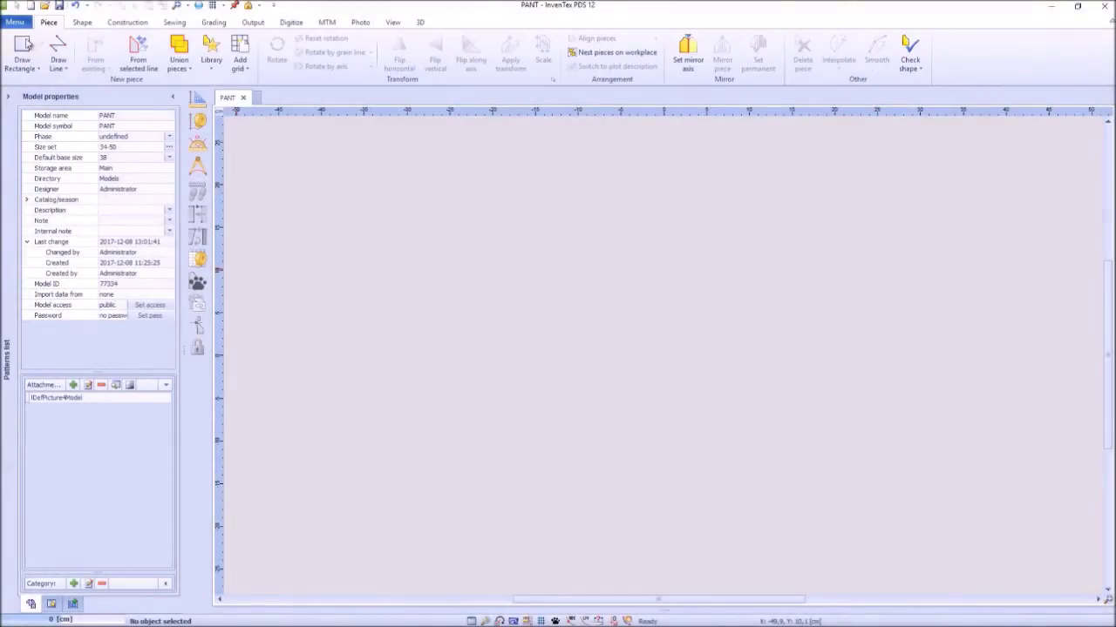
Step: Draw a 100 × 24 cm rectangular pattern piece
left_click(23, 48)
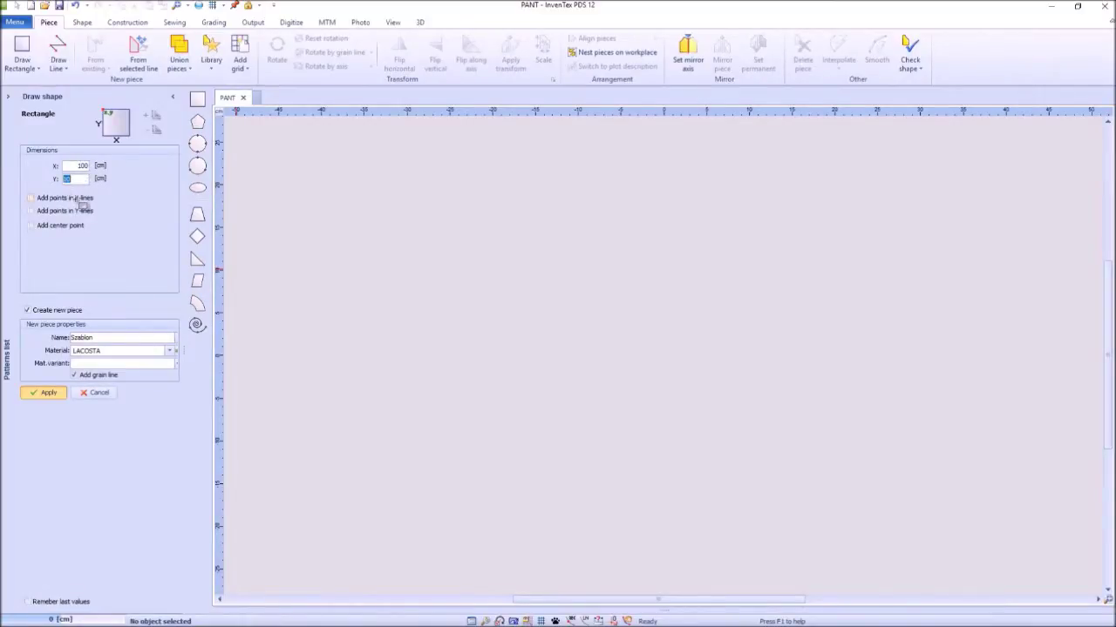
left_click(46, 393)
left_click(81, 22)
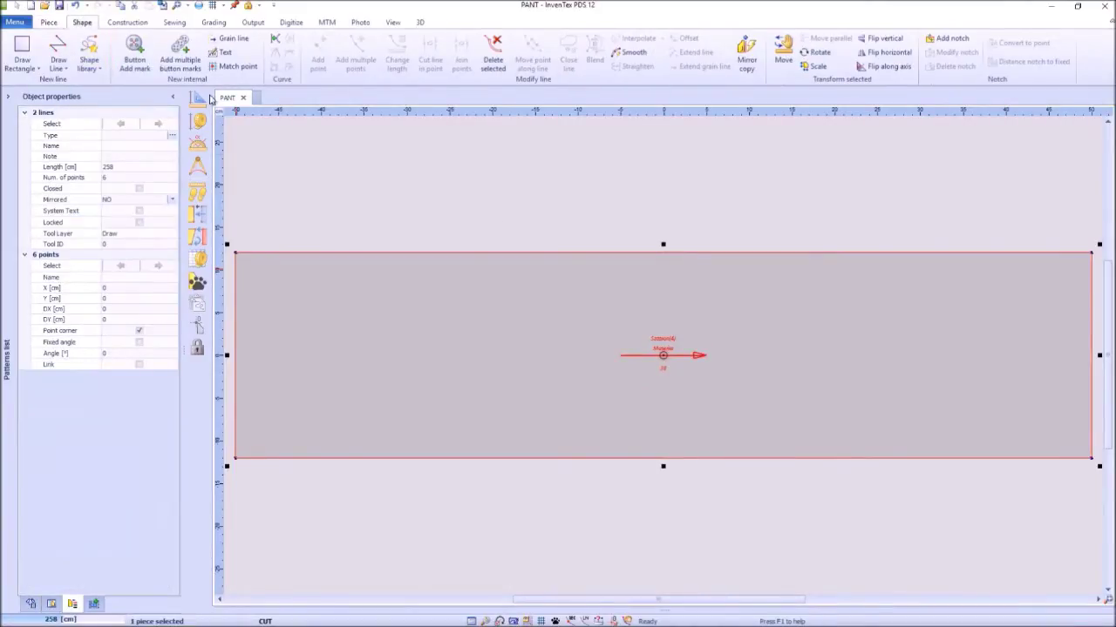
Step: Copy the right edge twice inward: distance -24 cm, quantity 2, interspace -5 cm
left_click(1090, 311)
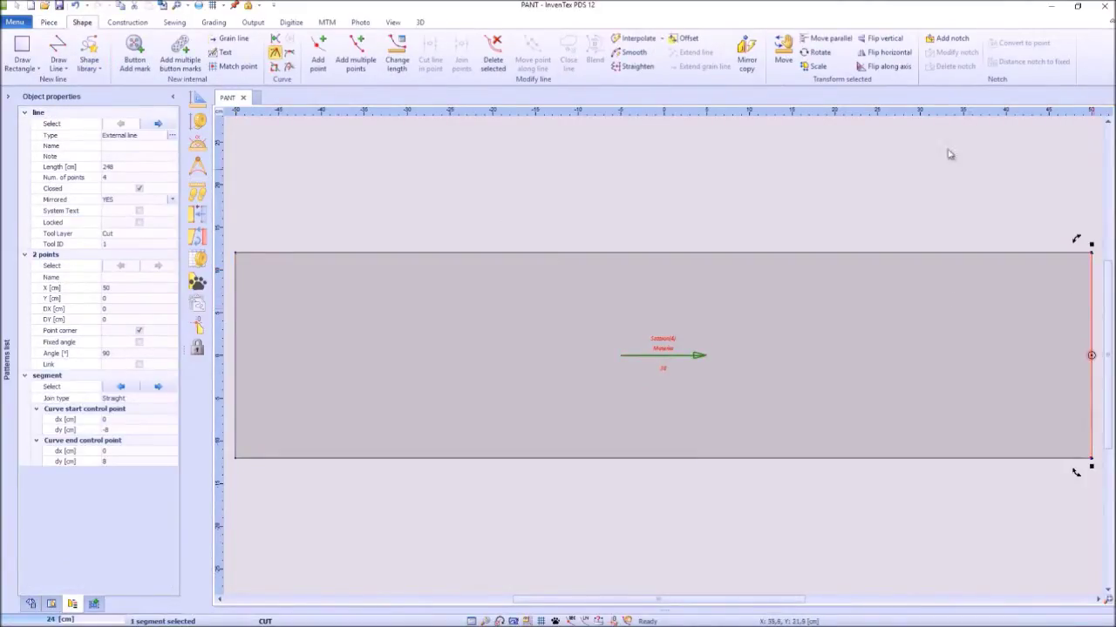
left_click(824, 38)
left_click(837, 316)
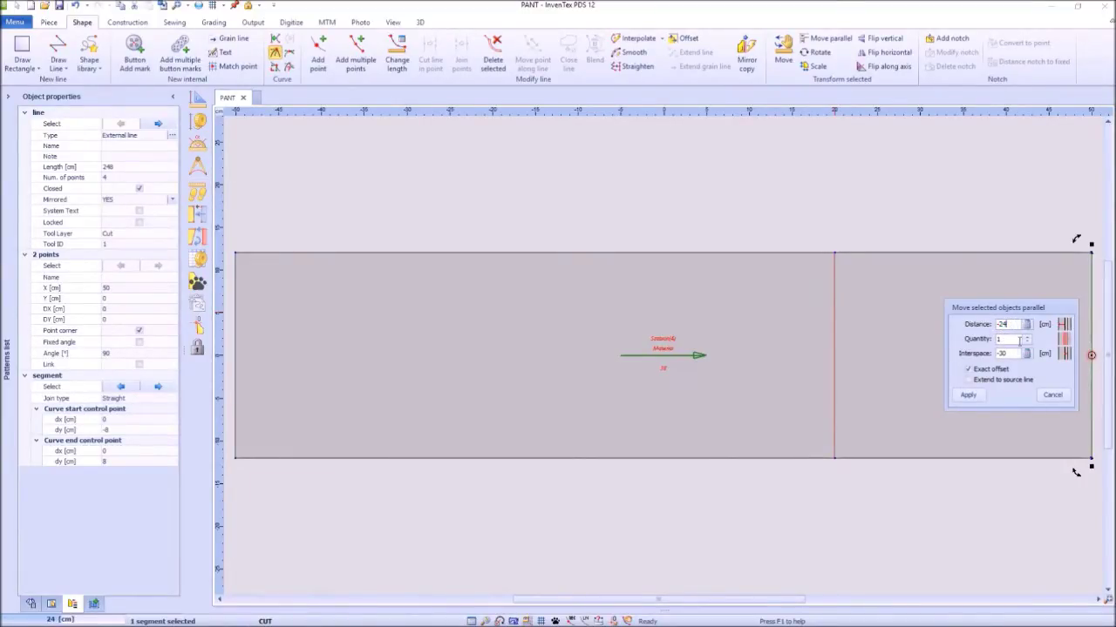
left_click(1009, 354)
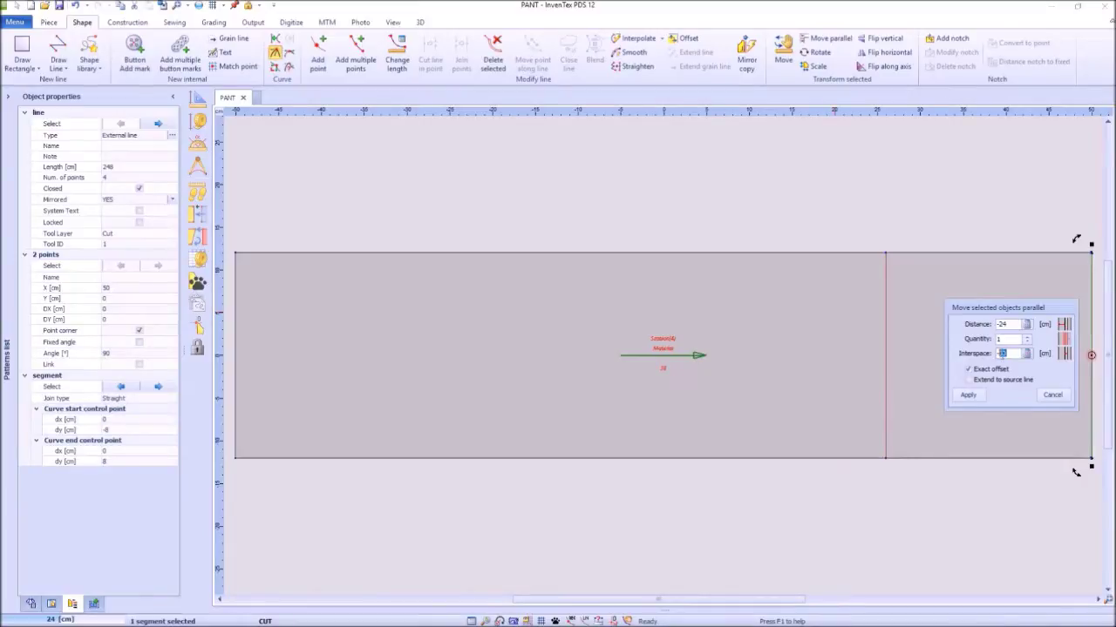
type("-5")
left_click(1026, 339)
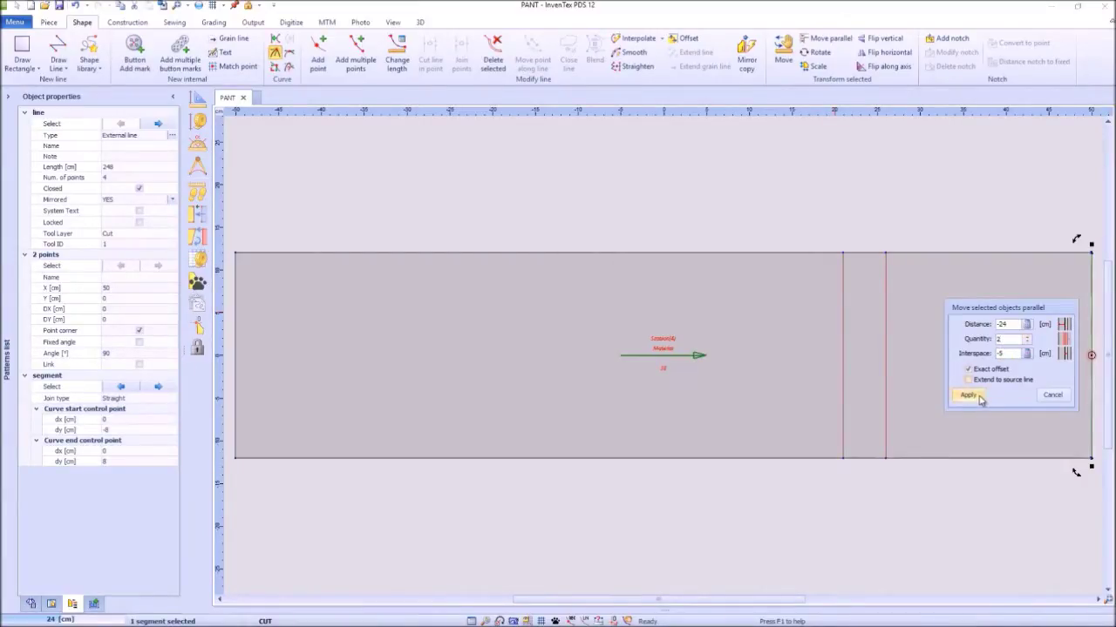
left_click(969, 396)
left_click(842, 253)
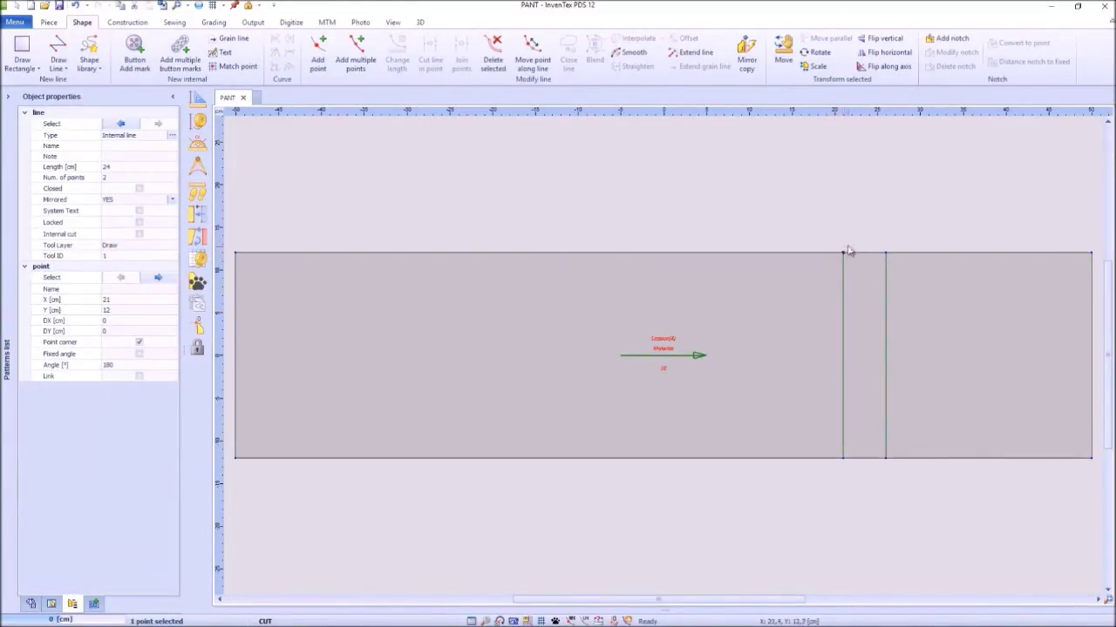
left_click(783, 50)
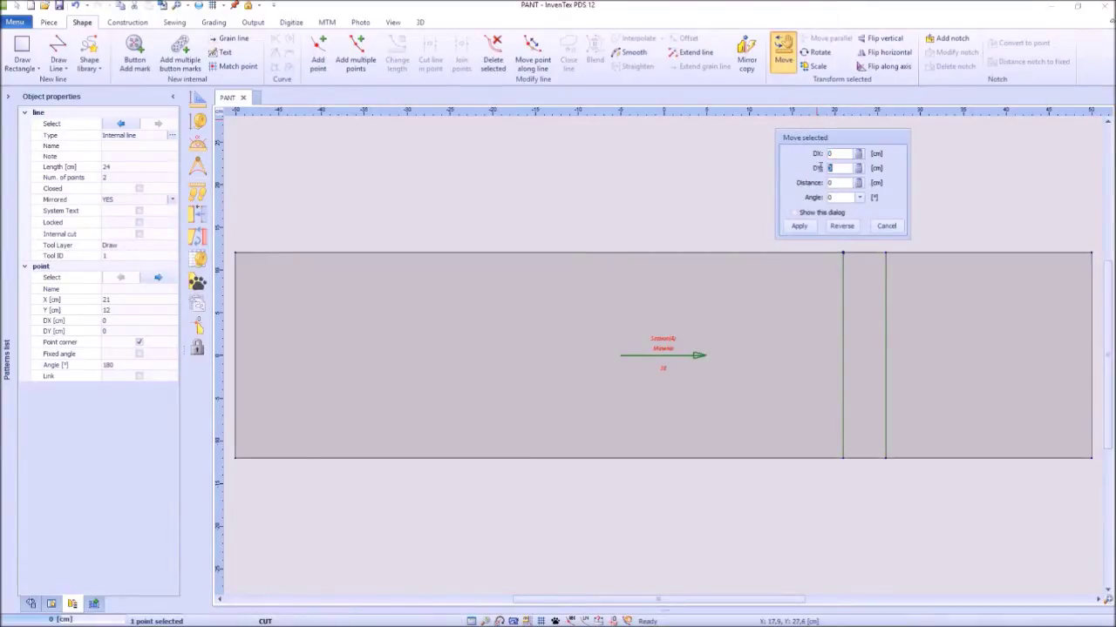
Step: Raise the left inner line's top point 3.5 cm and add a point on the right edge
key("Return")
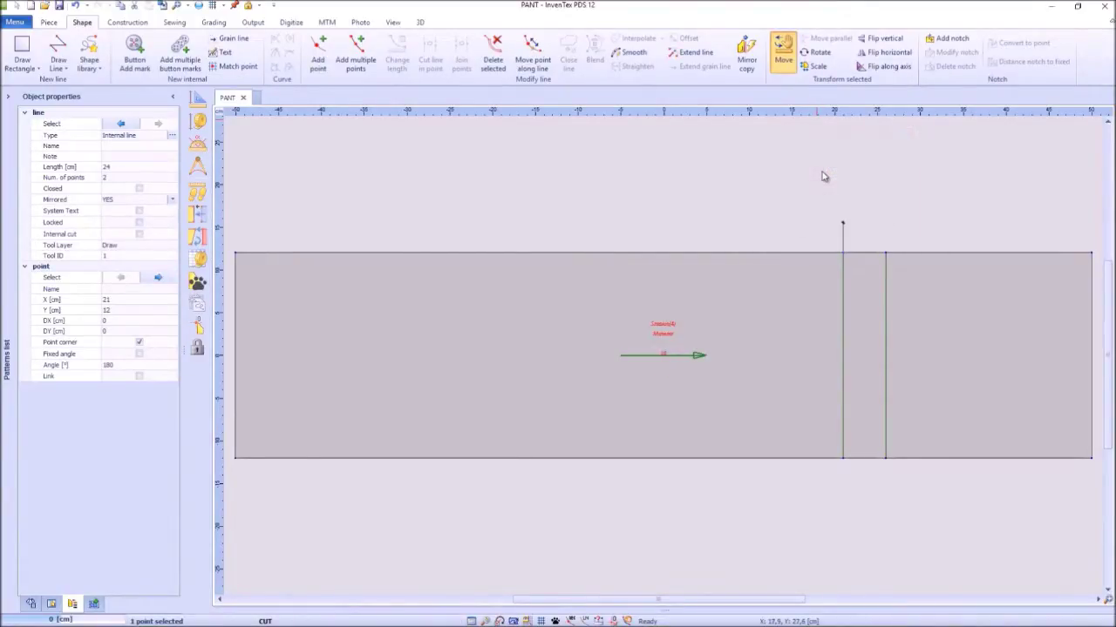
left_click(1092, 442)
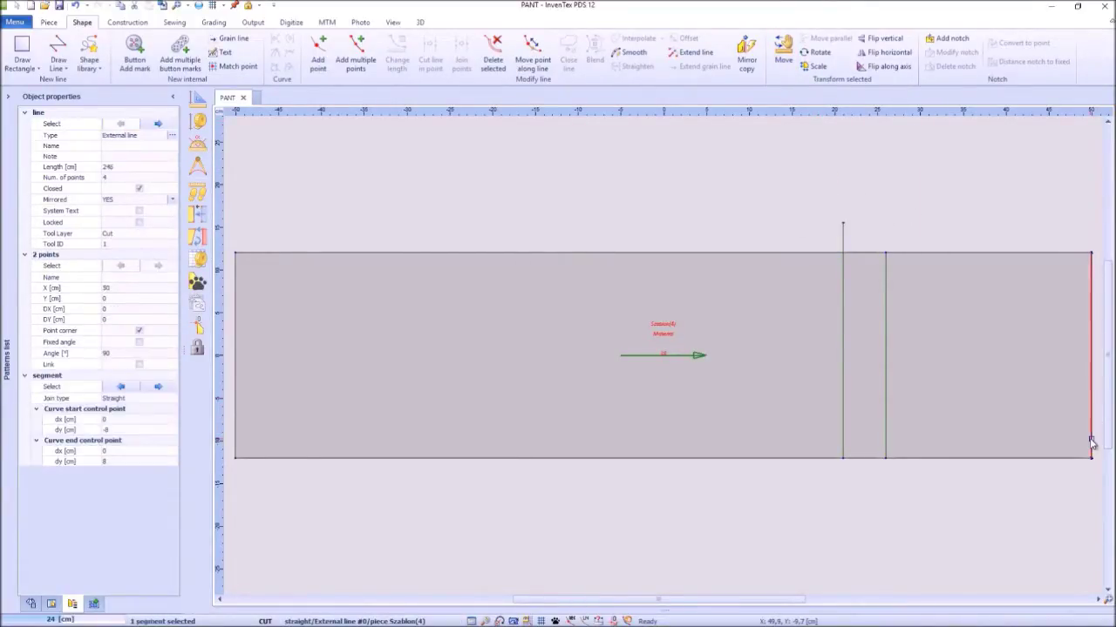
key("Insert")
type("1,5")
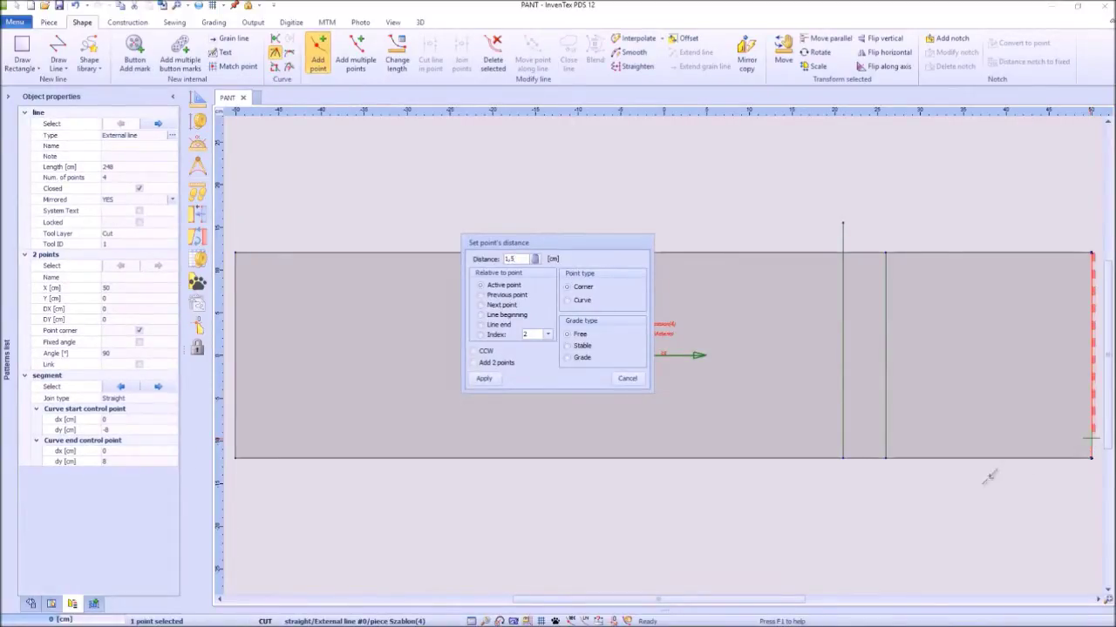
key("Return")
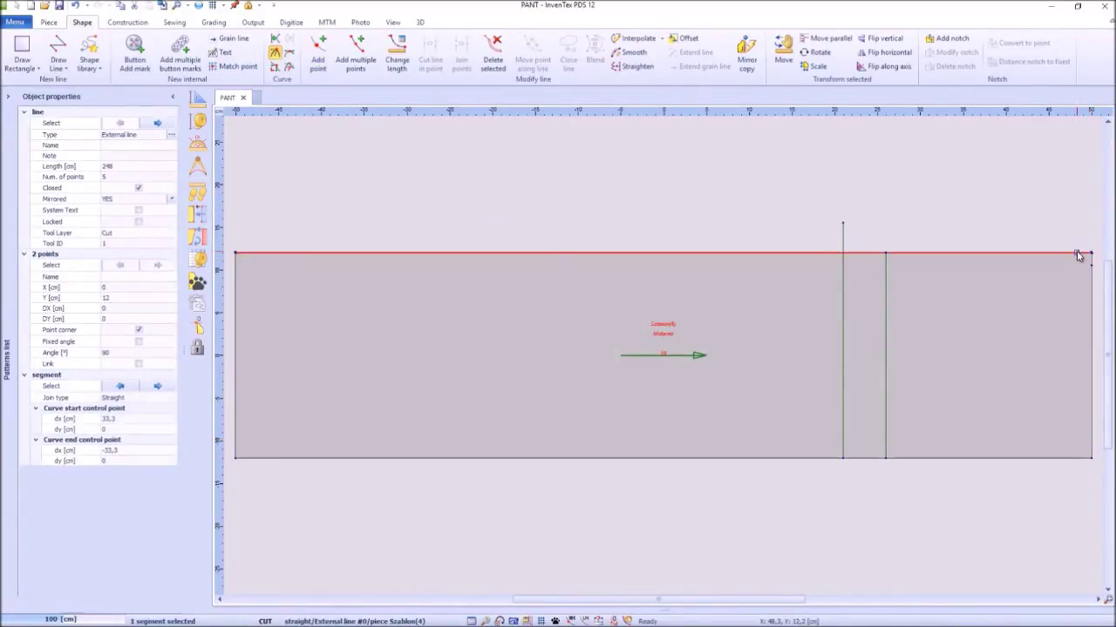
Step: Add marking points near the top-right and bottom-right corners, measured from neighbouring corners
left_click(1078, 253)
left_click(484, 305)
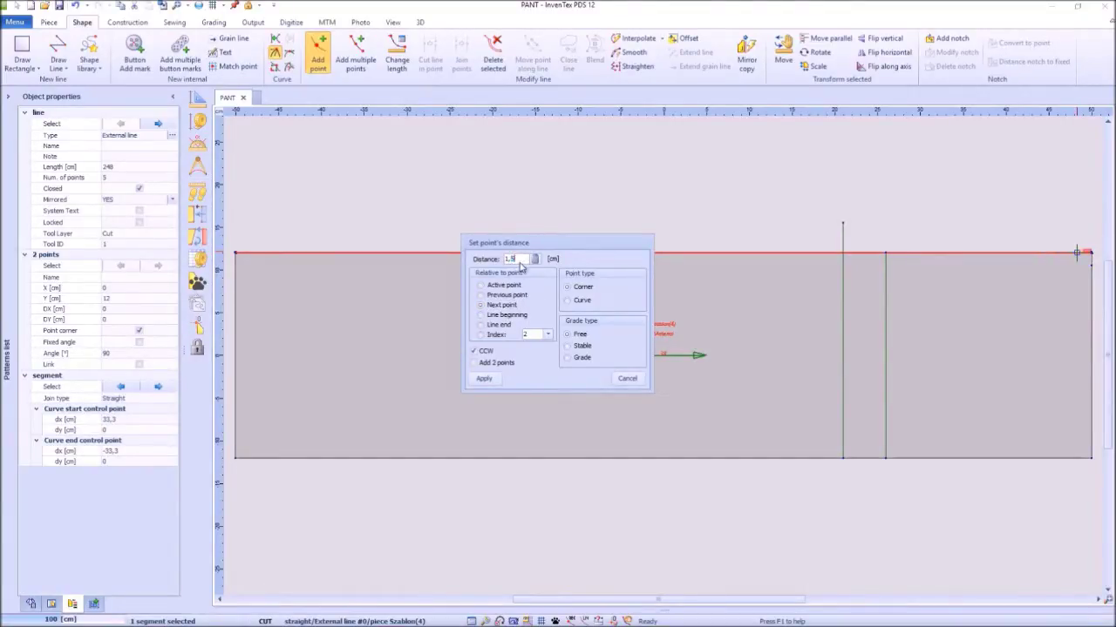
key("Return")
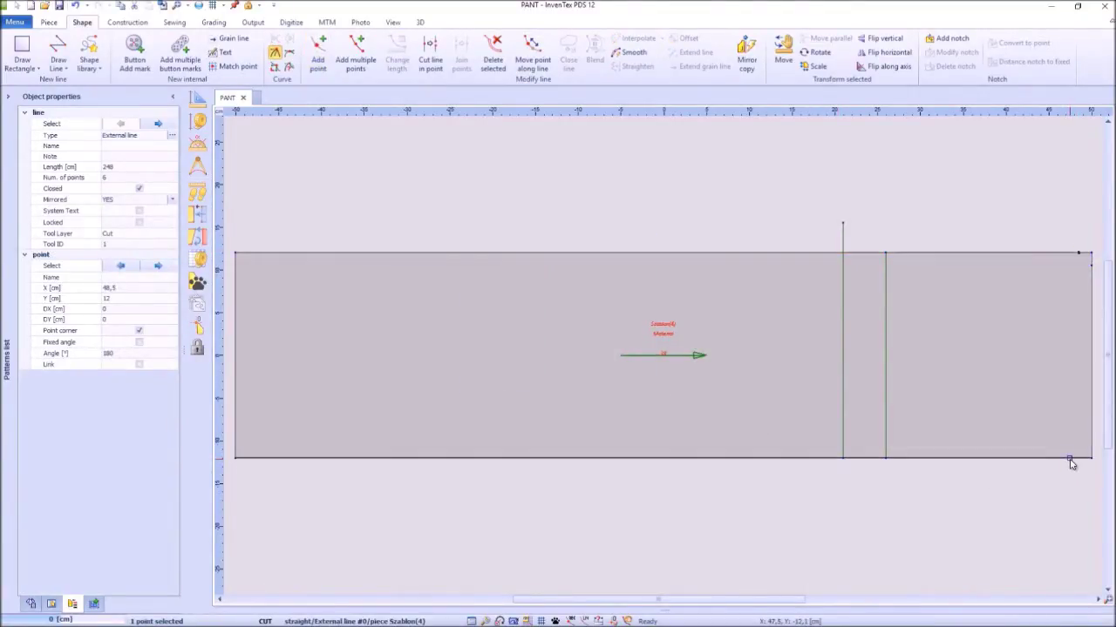
left_click(1090, 447)
key("Insert")
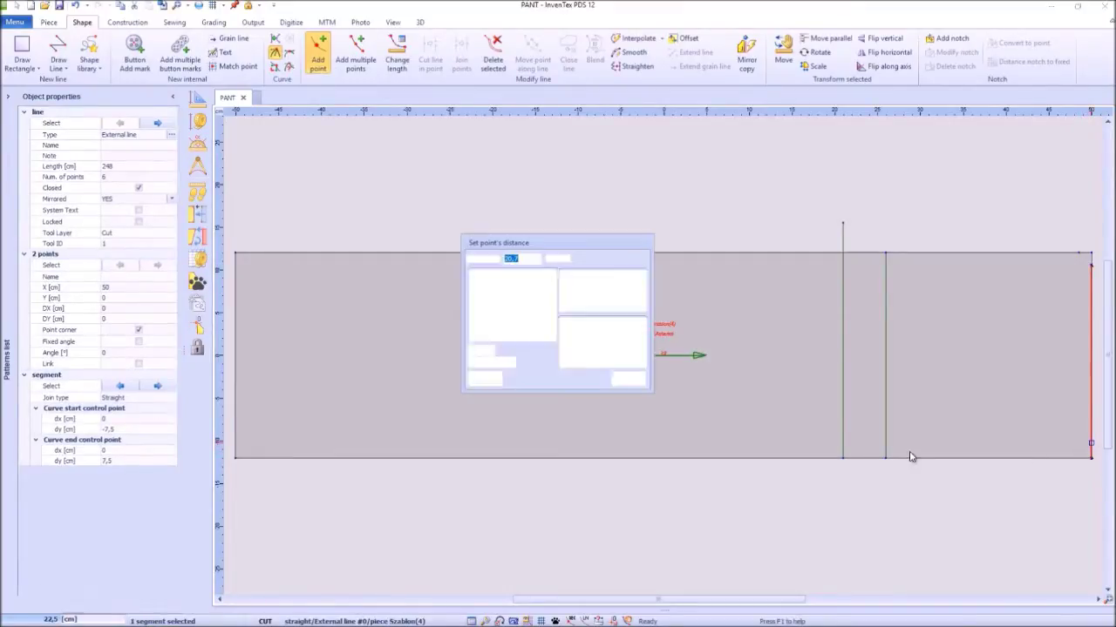
left_click(483, 306)
key("BackSpace")
key("Return")
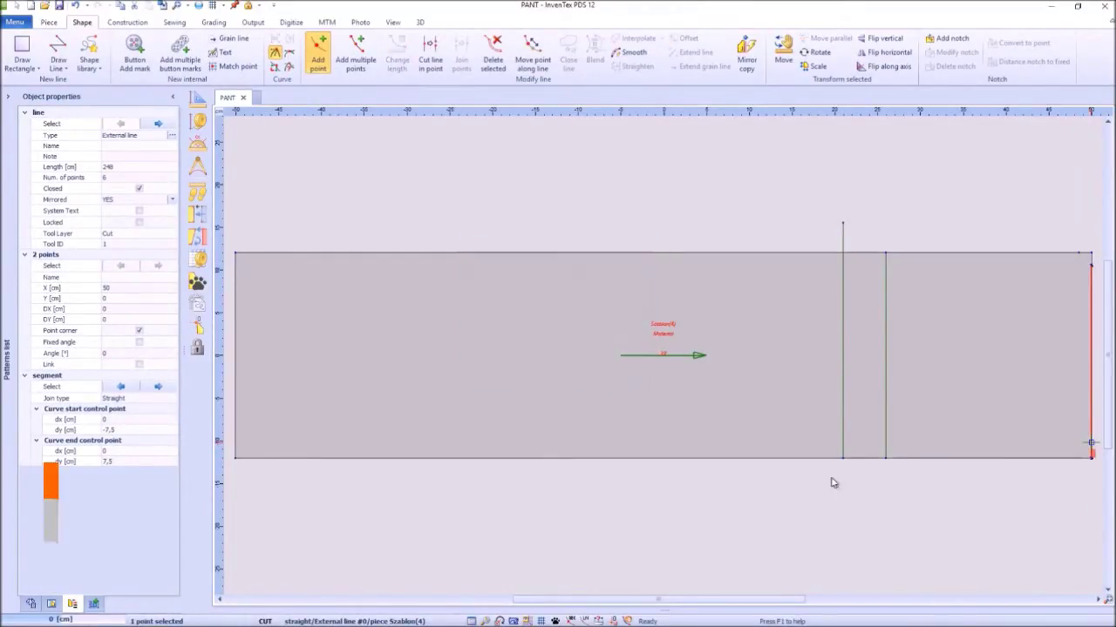
Step: Add a point on the left inner line, measured from the next point counter-clockwise
left_click(844, 452)
key("Insert")
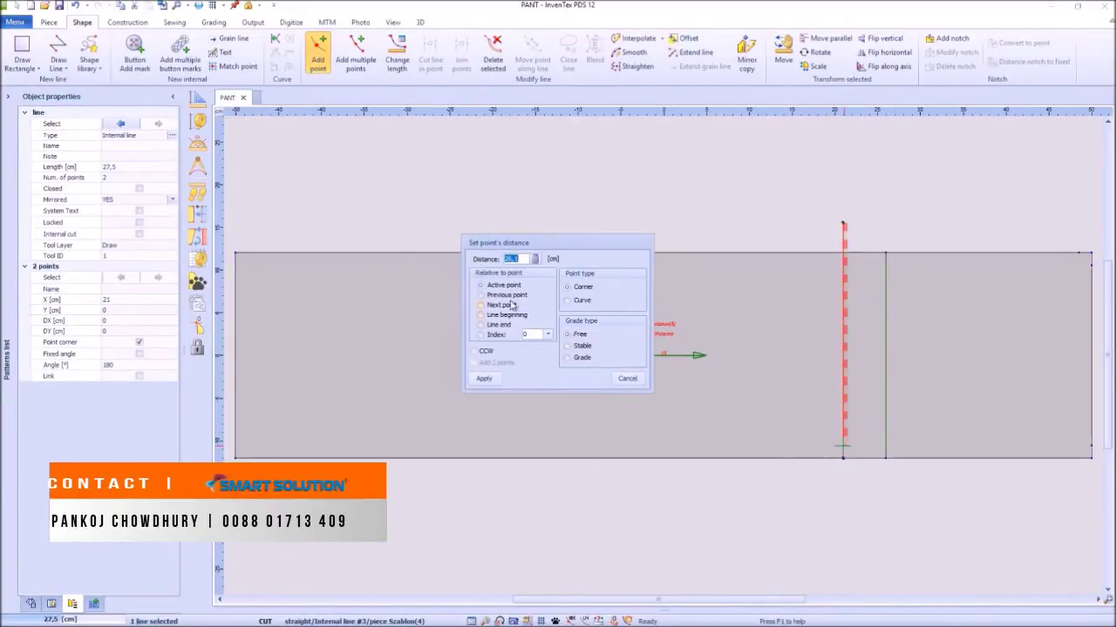
left_click(481, 305)
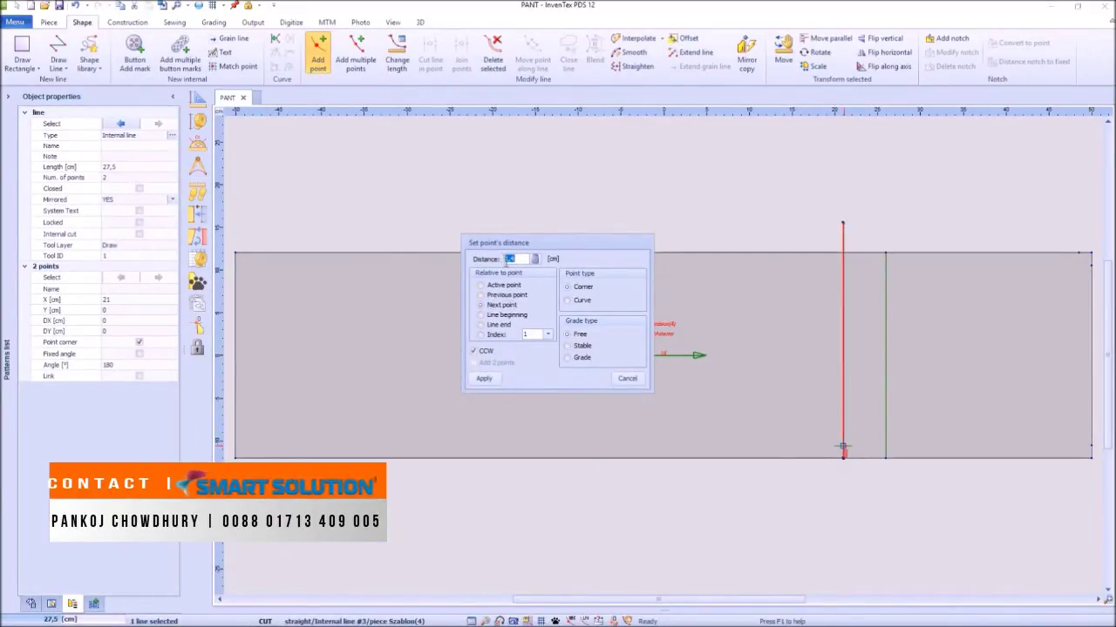
key("Return")
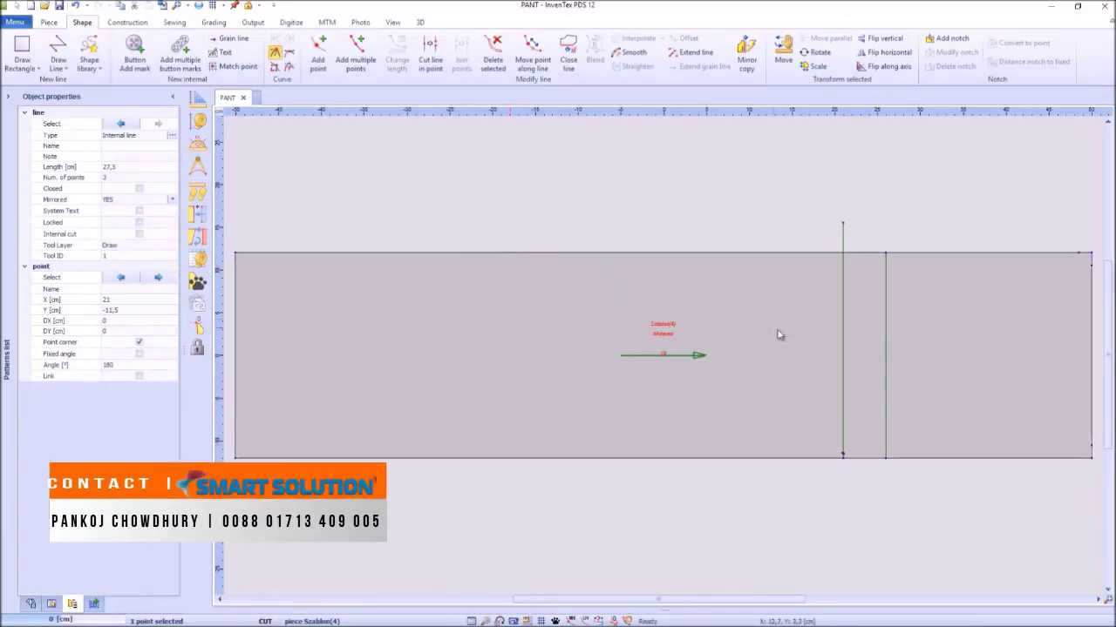
left_click(842, 354)
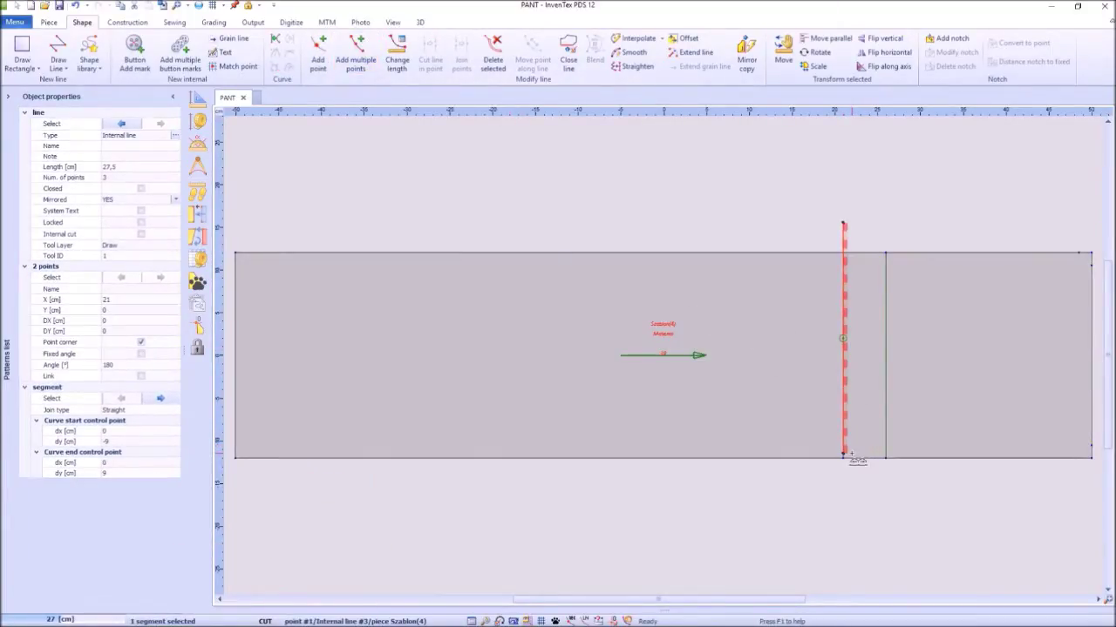
Step: Insert a middle point on the inner line and add a point on the left edge
left_click(850, 224)
left_click(797, 196)
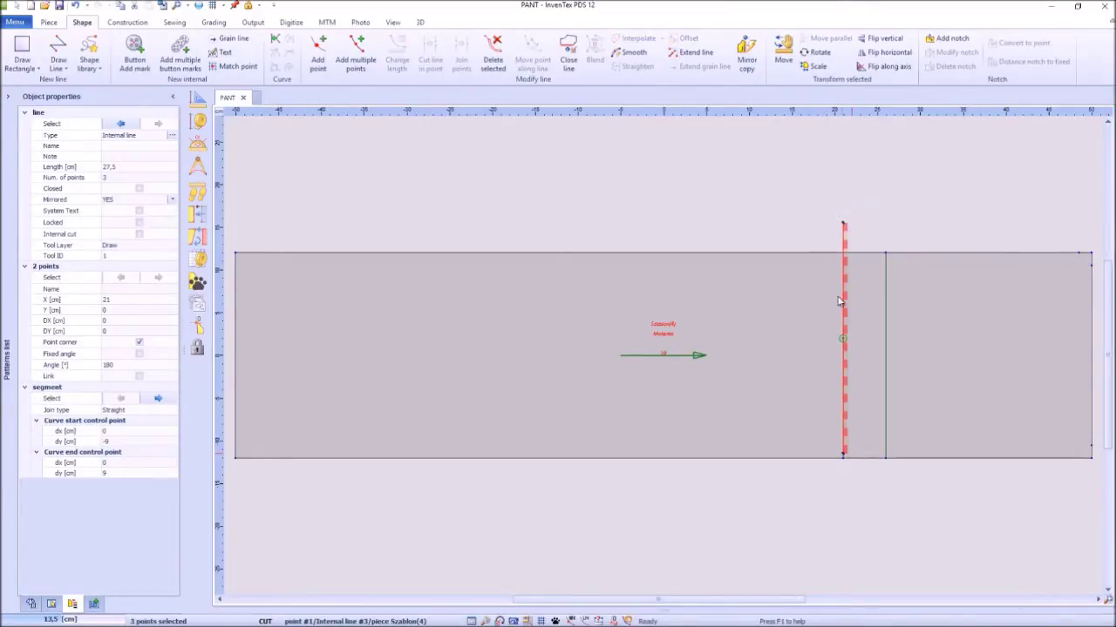
left_click(843, 340)
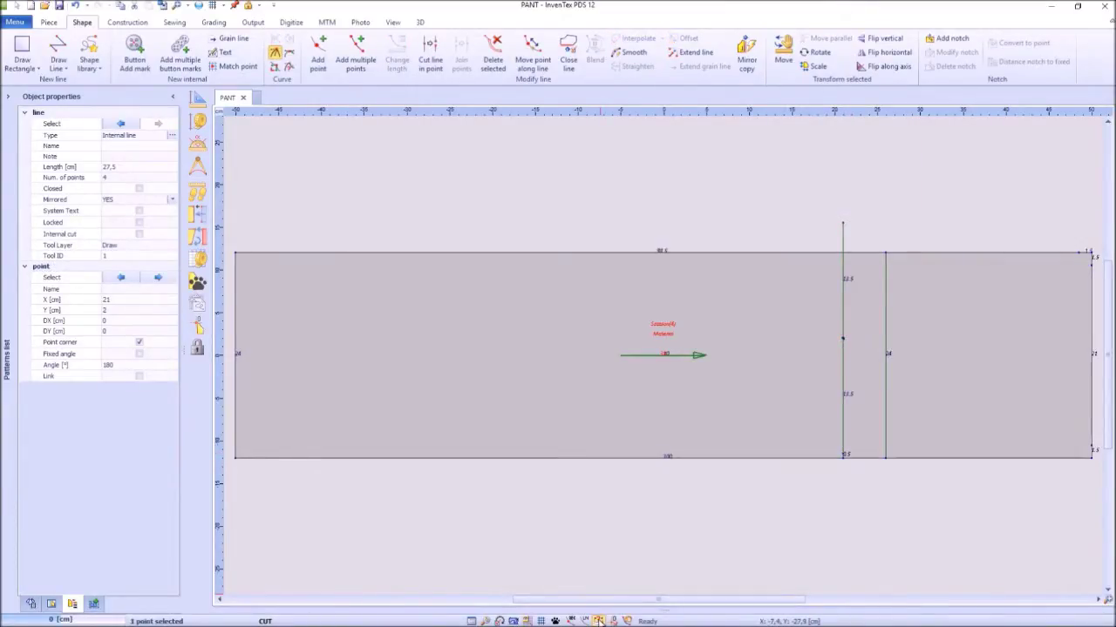
left_click(238, 375)
key("Insert")
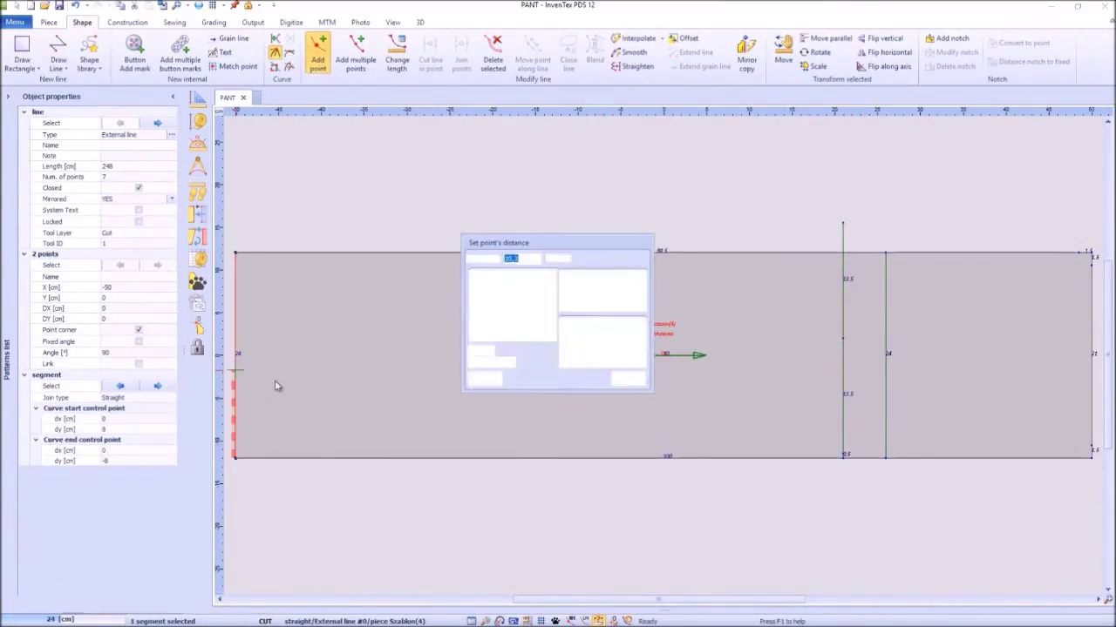
type("14")
key("Return")
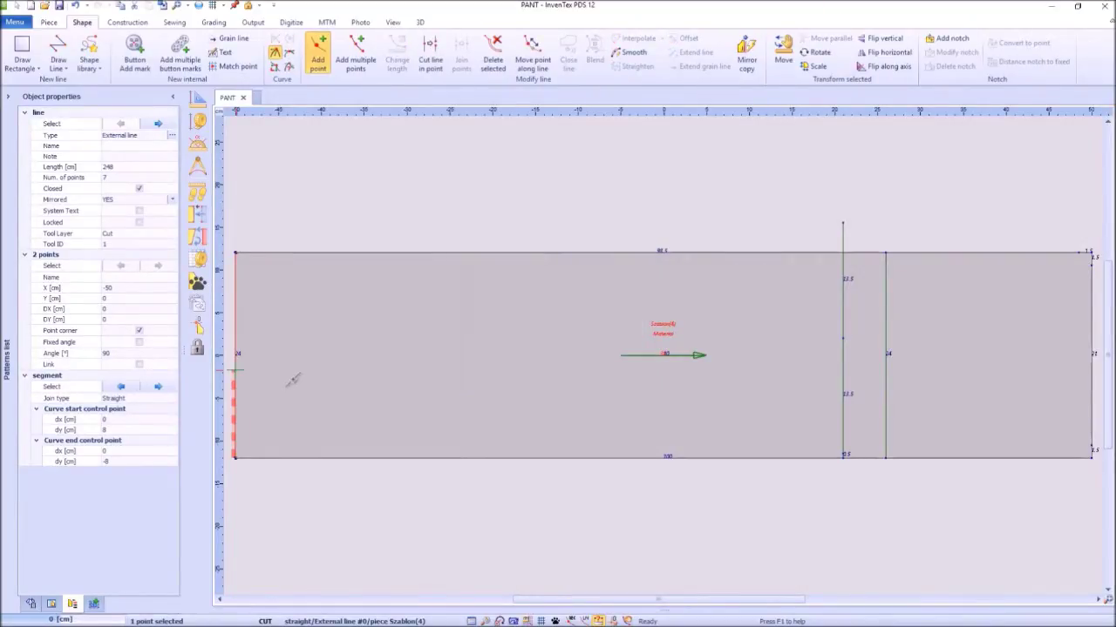
Step: Draw the 71 cm internal line from the left-edge point to the inner vertical line
left_click(57, 54)
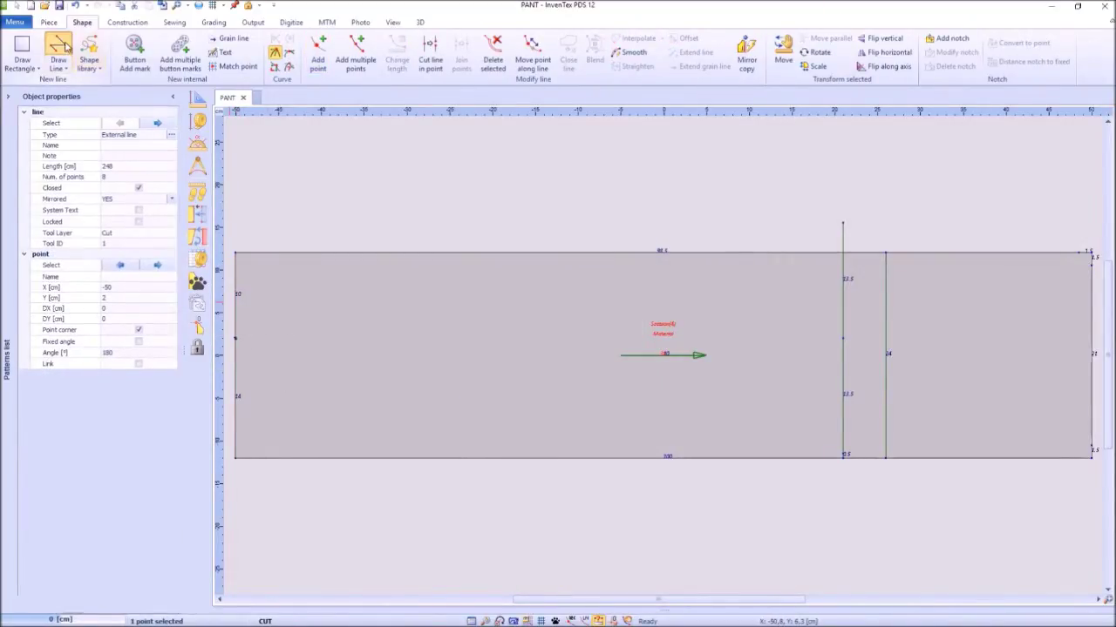
left_click(235, 338)
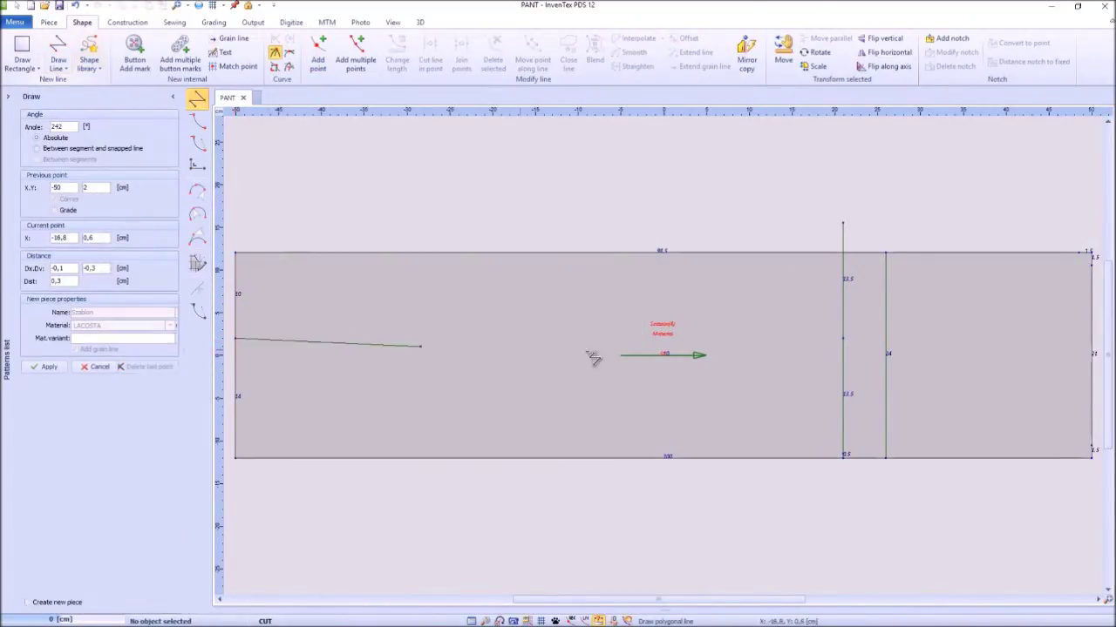
left_click(843, 338)
right_click(863, 326)
left_click(886, 347)
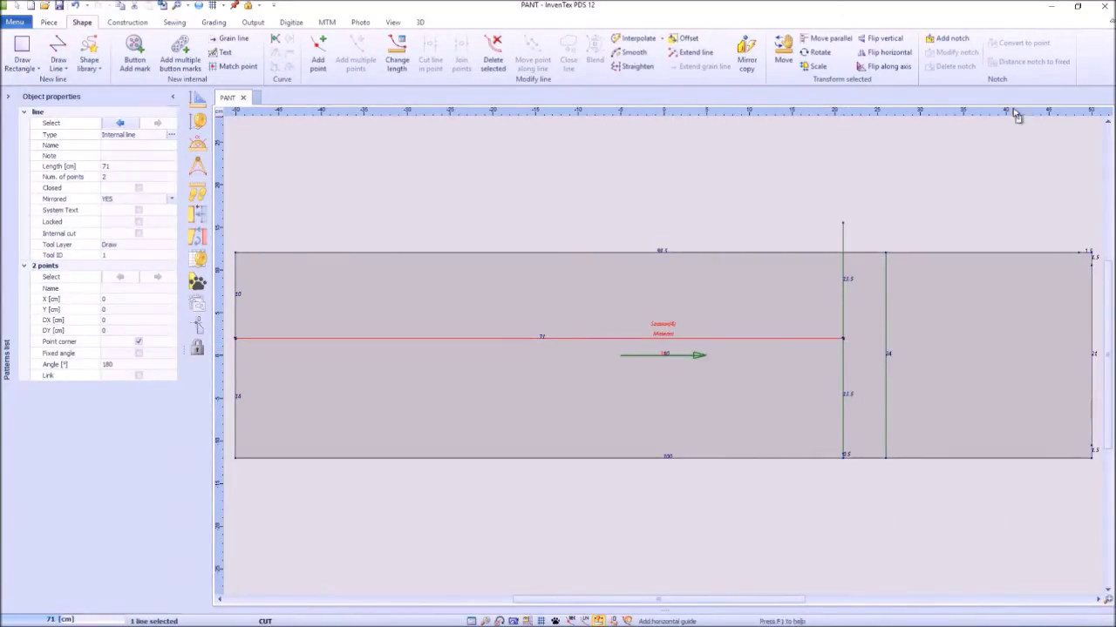
Step: Fix the horizontal guide and check that it sits at 10.5 cm
left_click(513, 263)
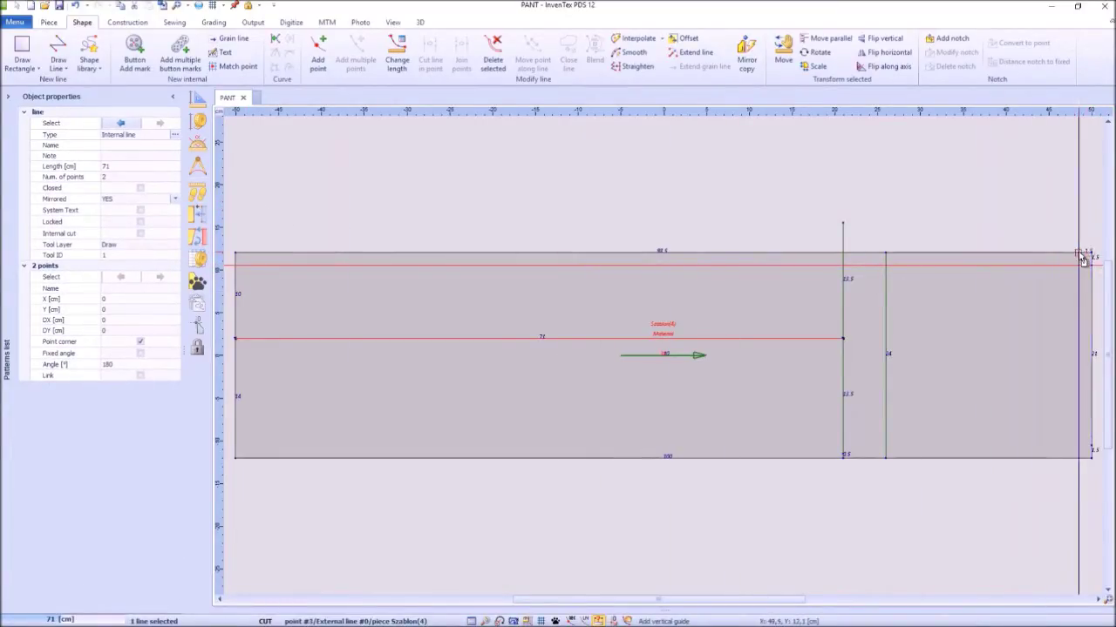
left_click(1023, 264)
left_click(72, 47)
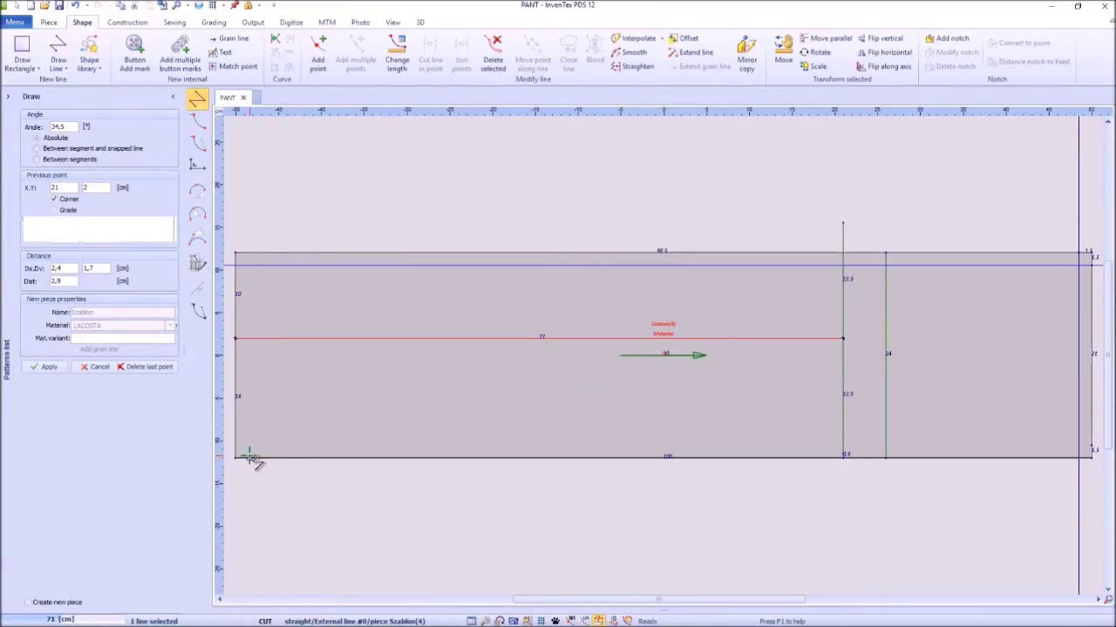
Step: Add a new point on the draft's left edge at a set distance
key("Escape")
left_click(241, 429)
key("Insert")
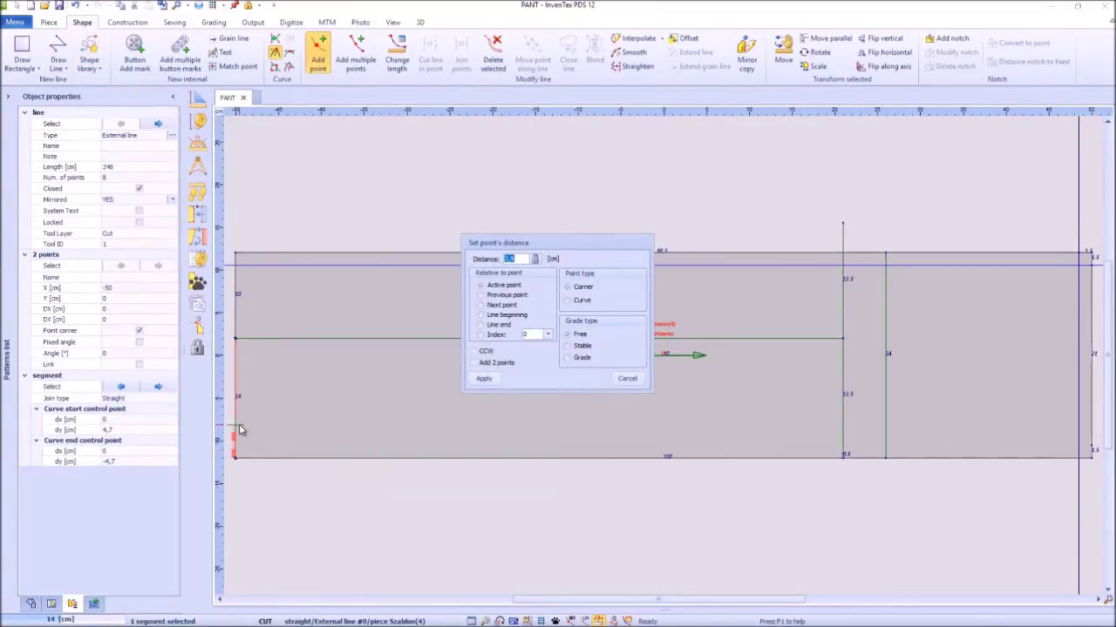
key("Return")
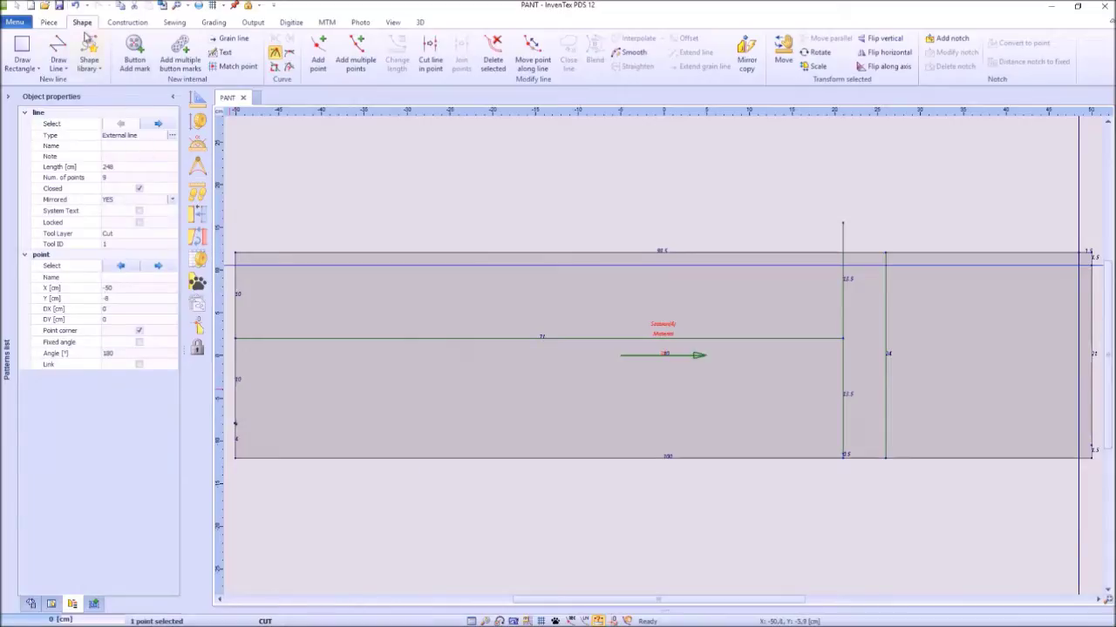
Step: Trace a 100.2 cm lower seam: straight to the knee line, then curved to the right edge
left_click(61, 44)
left_click(237, 425)
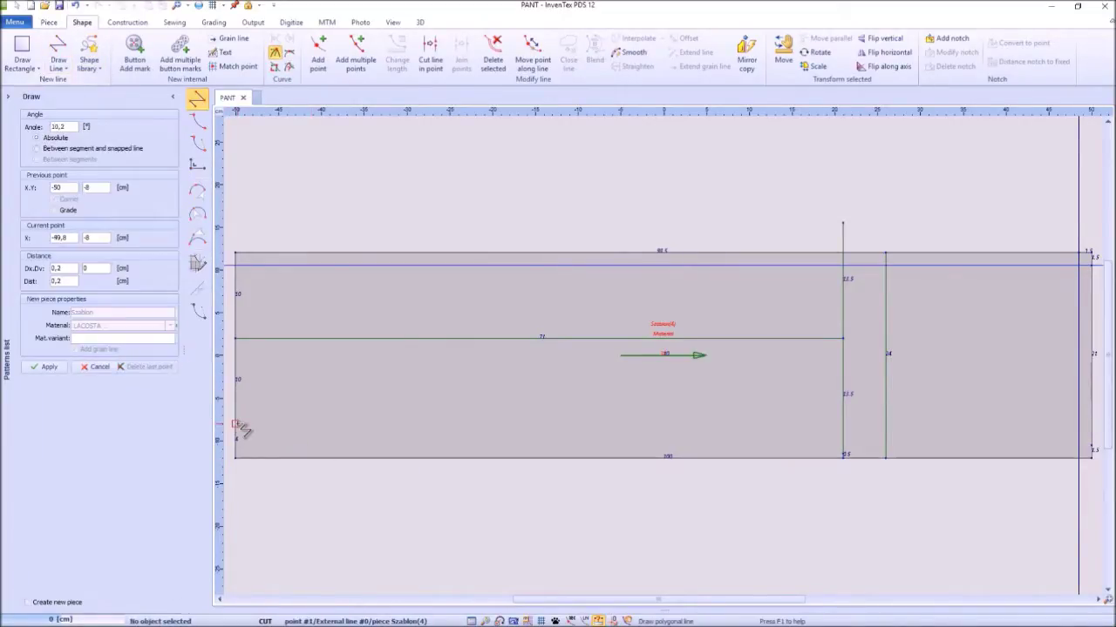
left_click(846, 455)
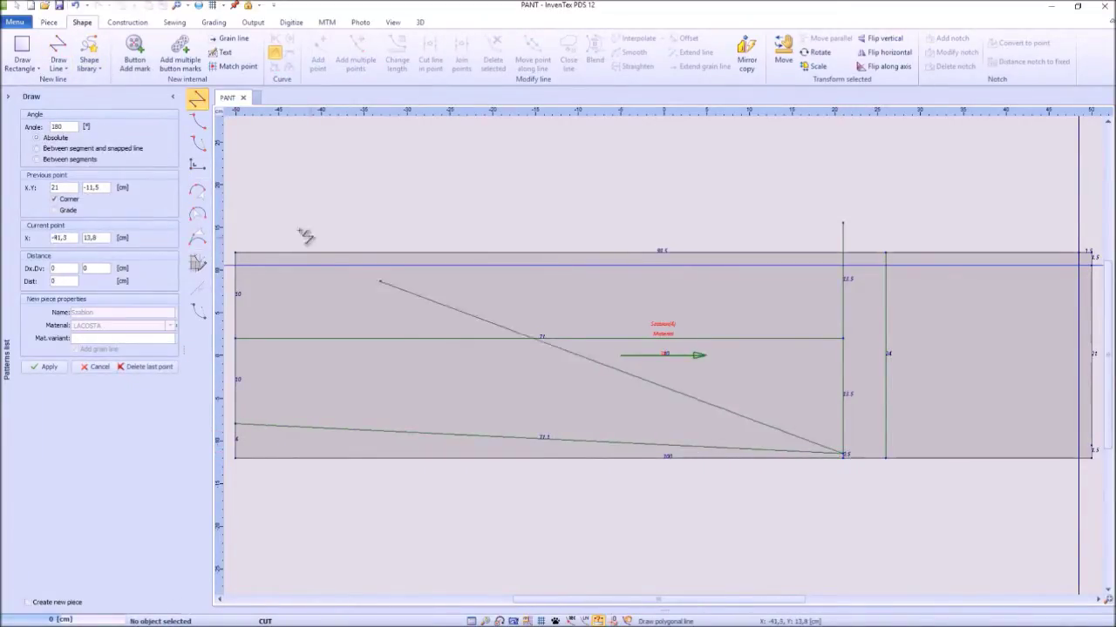
left_click(195, 147)
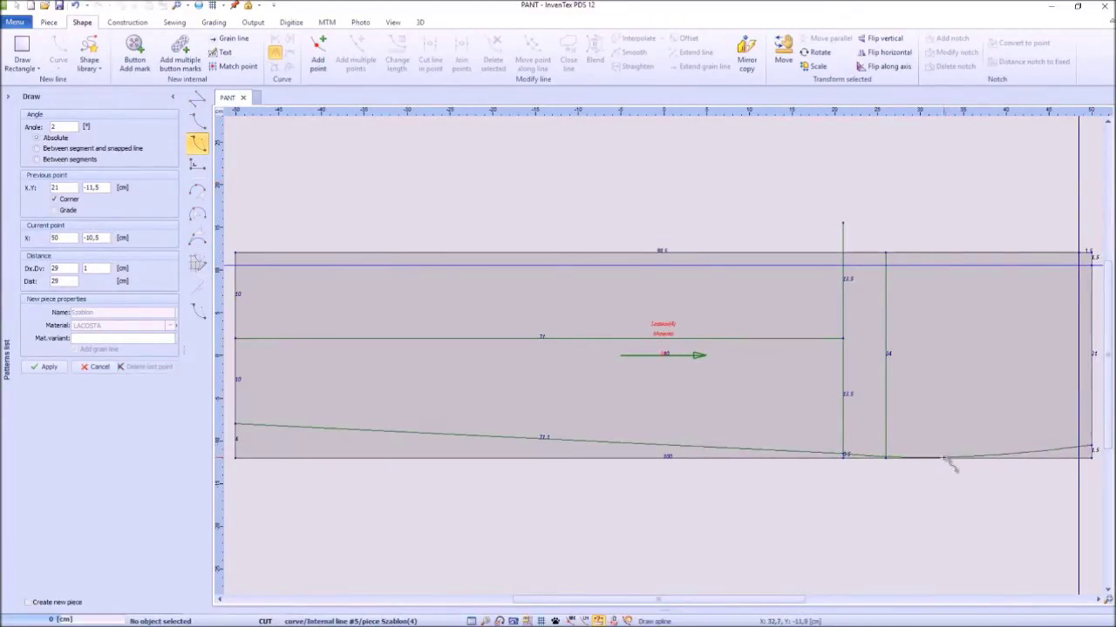
right_click(1023, 393)
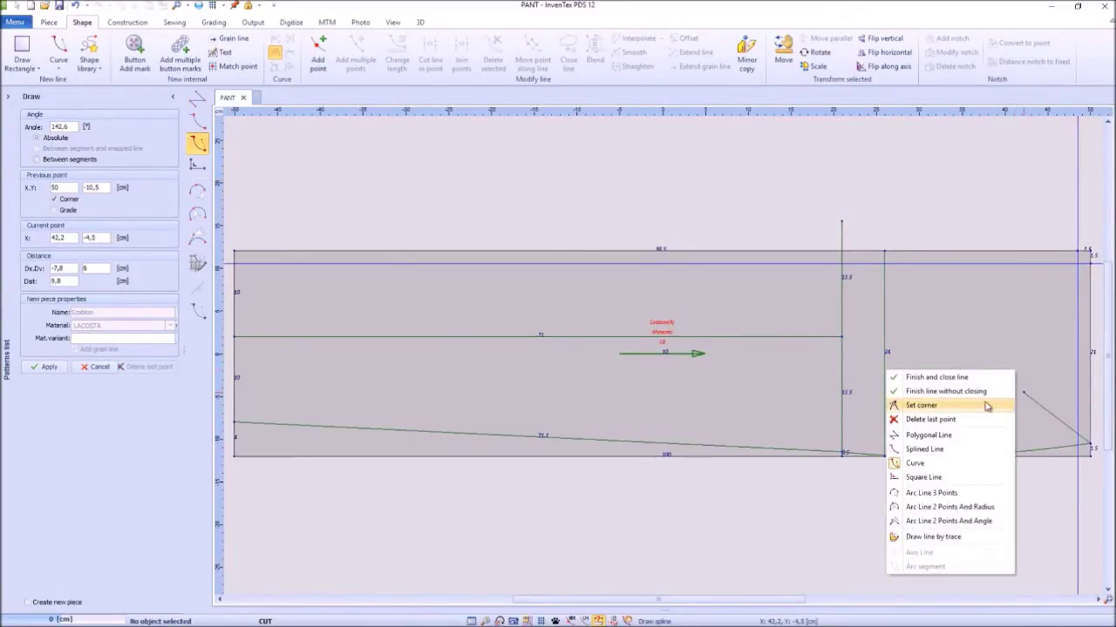
left_click(982, 392)
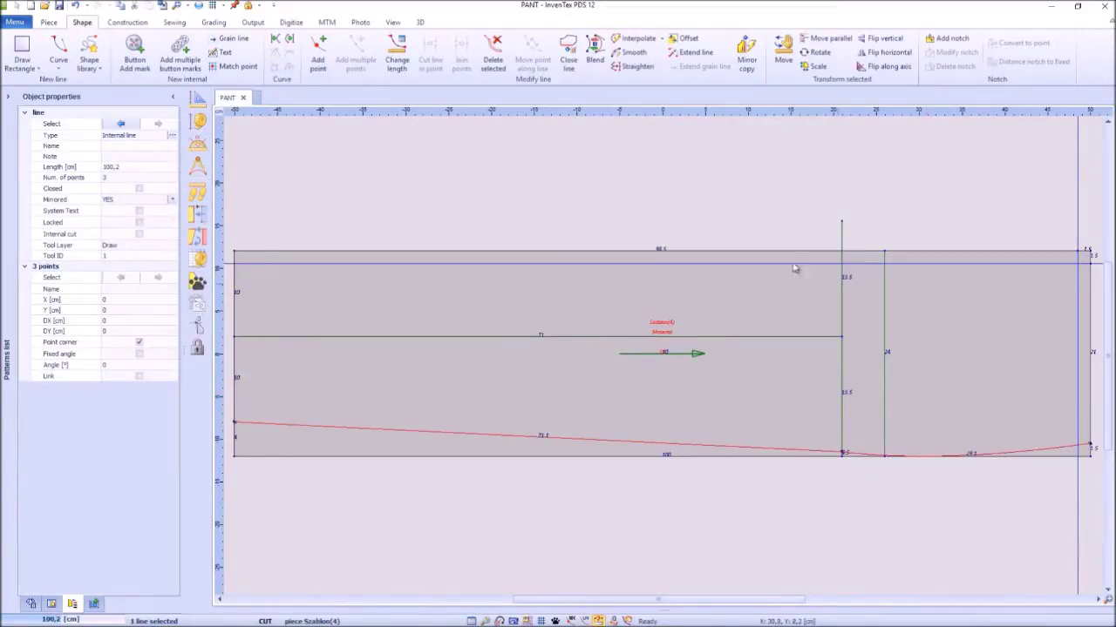
left_click(58, 54)
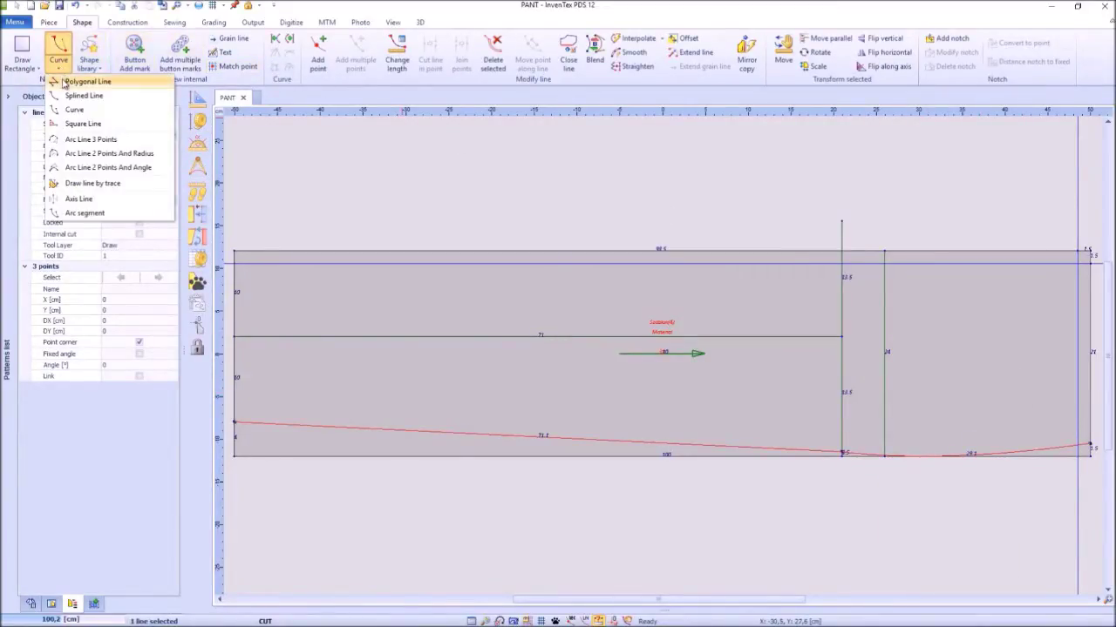
Step: Trace the upper outline from the top-left corner over the crotch curve to the bottom-right corner
left_click(70, 81)
left_click(234, 251)
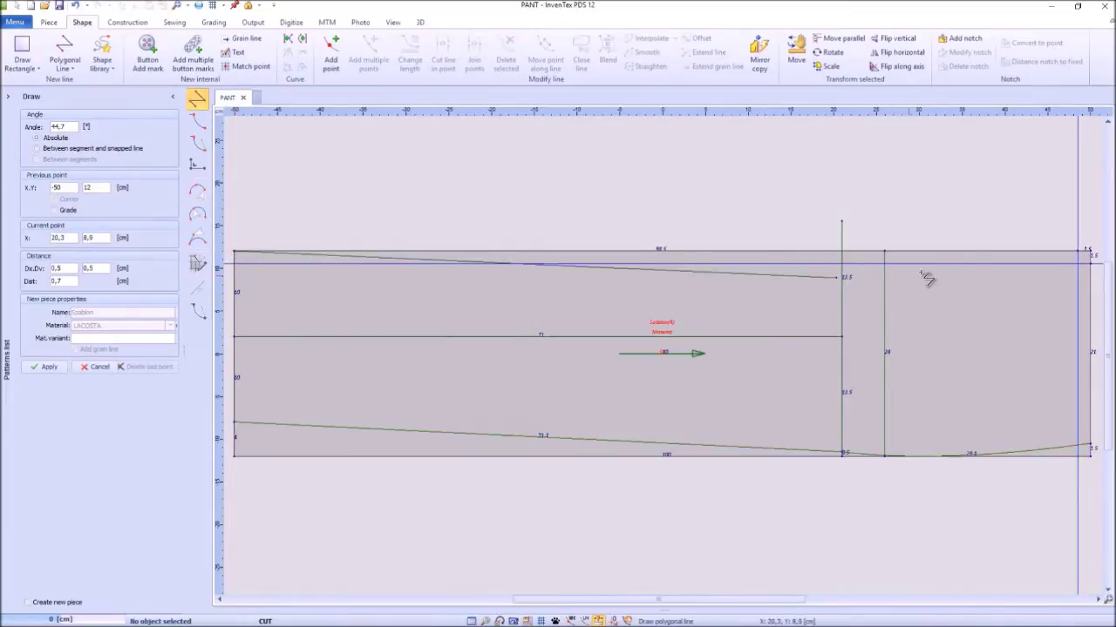
left_click(842, 222)
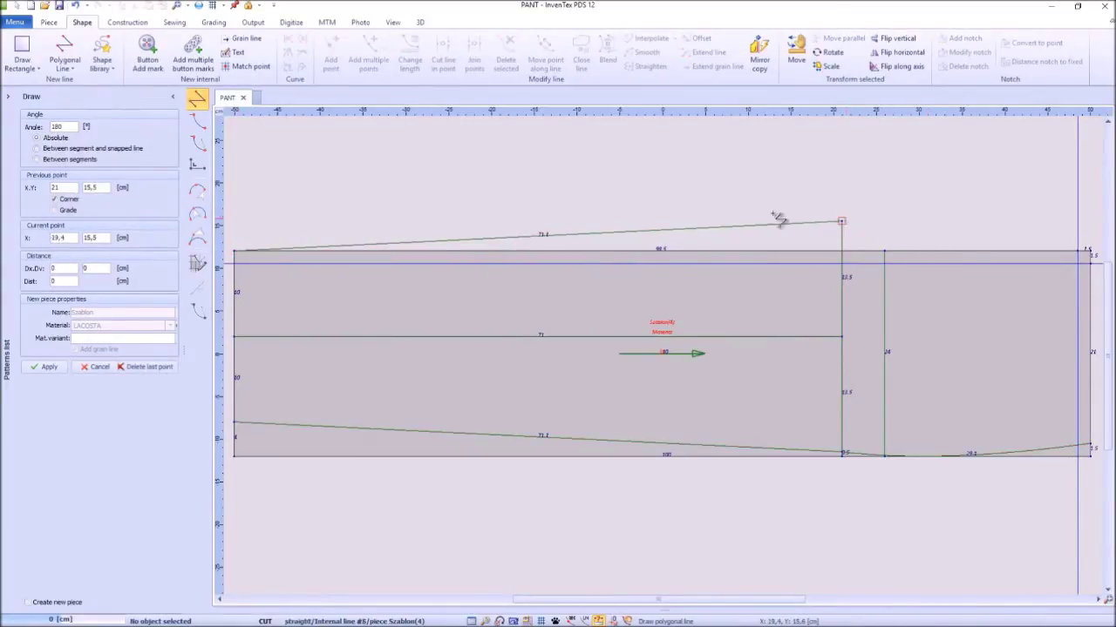
left_click(199, 143)
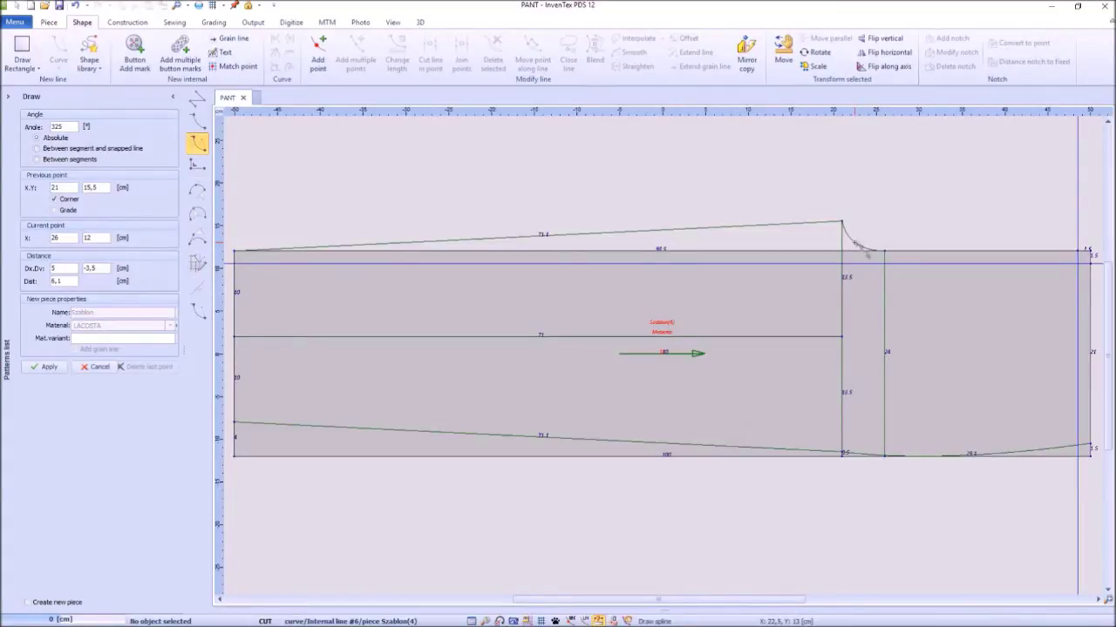
left_click(884, 251)
left_click(198, 98)
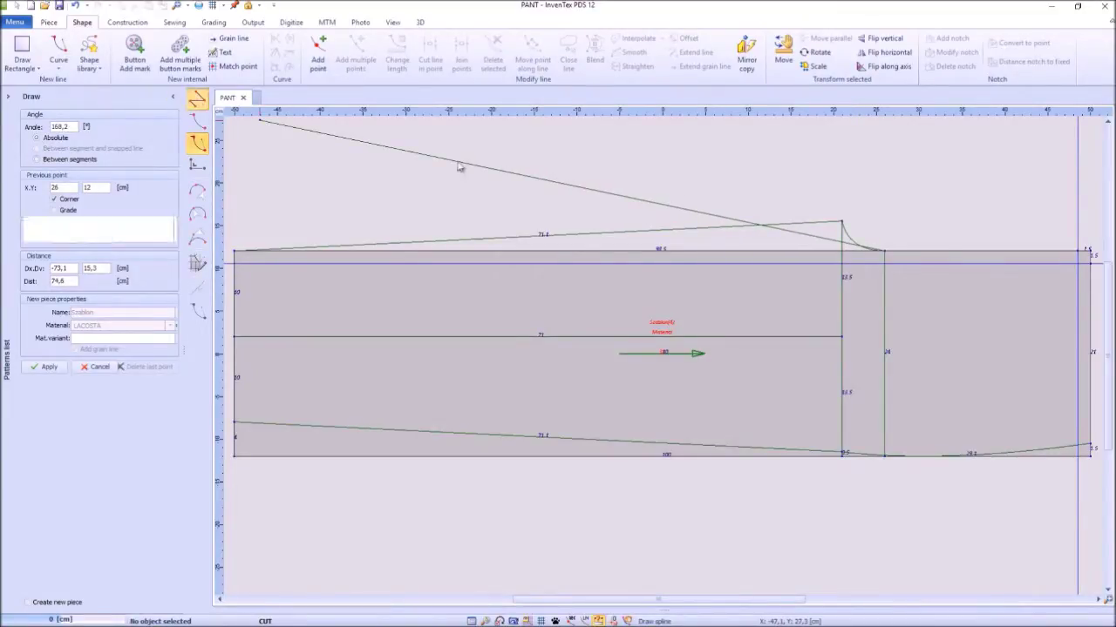
left_click(1079, 262)
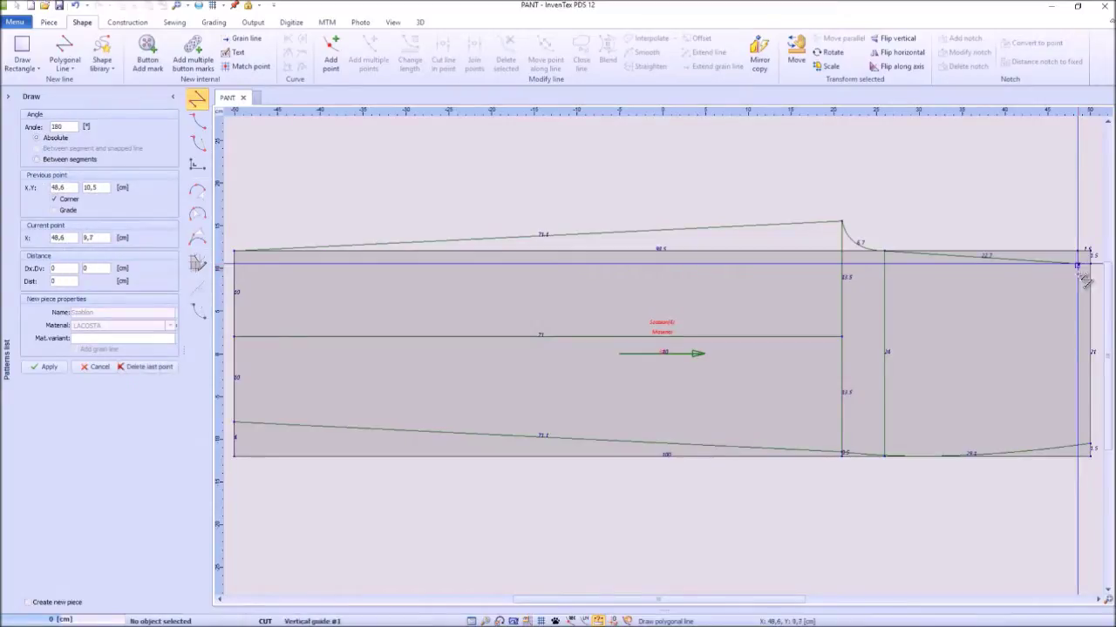
left_click(1090, 444)
right_click(1044, 385)
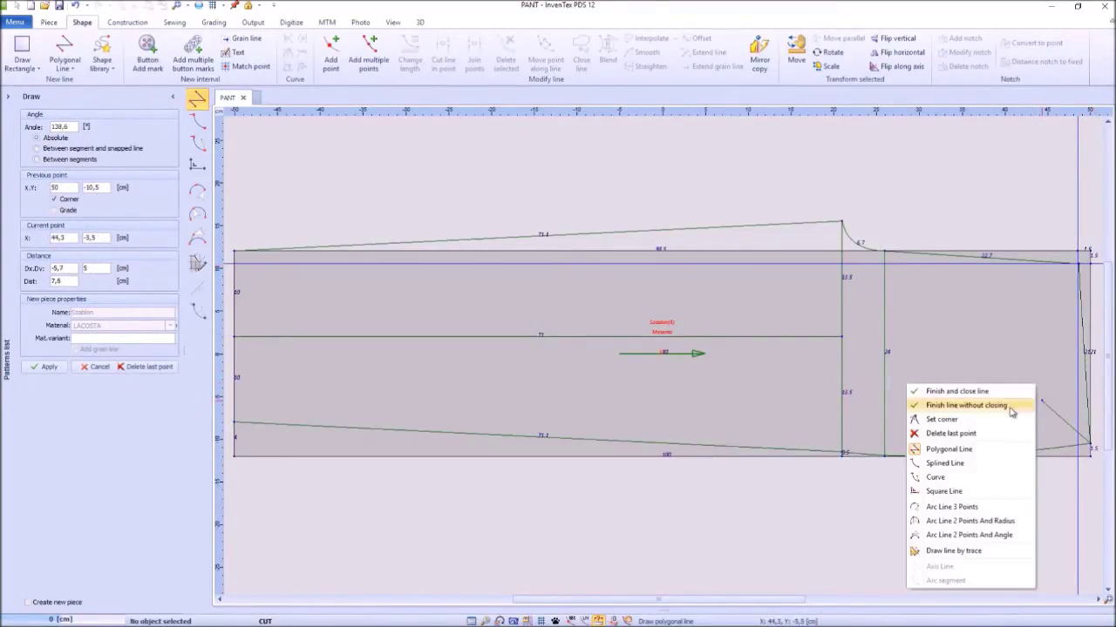
left_click(950, 409)
Step: Delete the vertical and horizontal guides
key("Return")
left_click(953, 541)
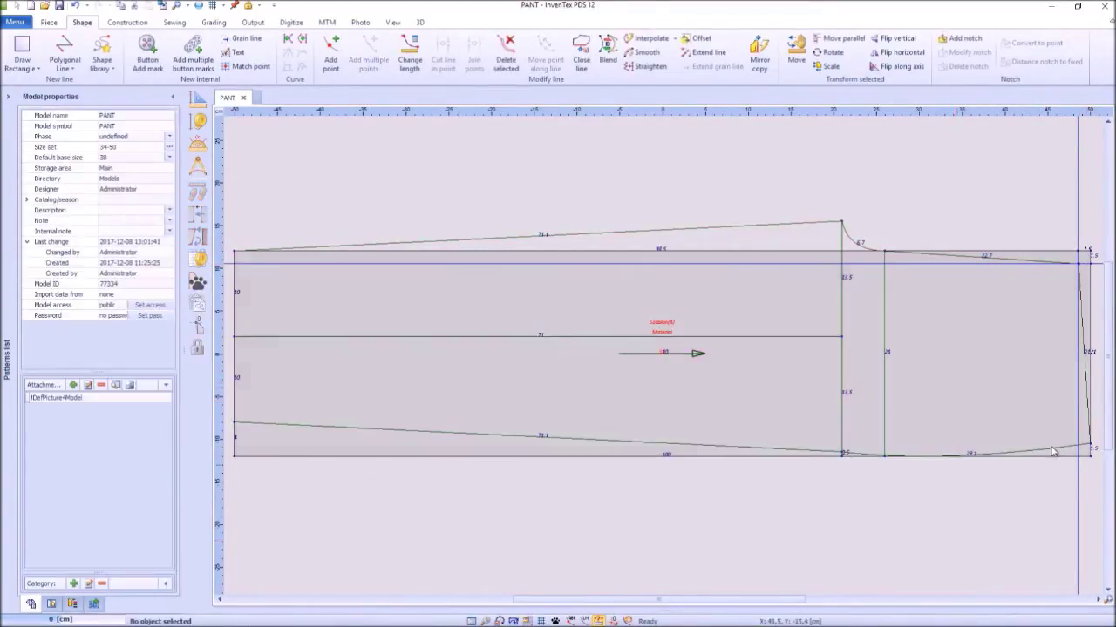
left_click(1079, 220)
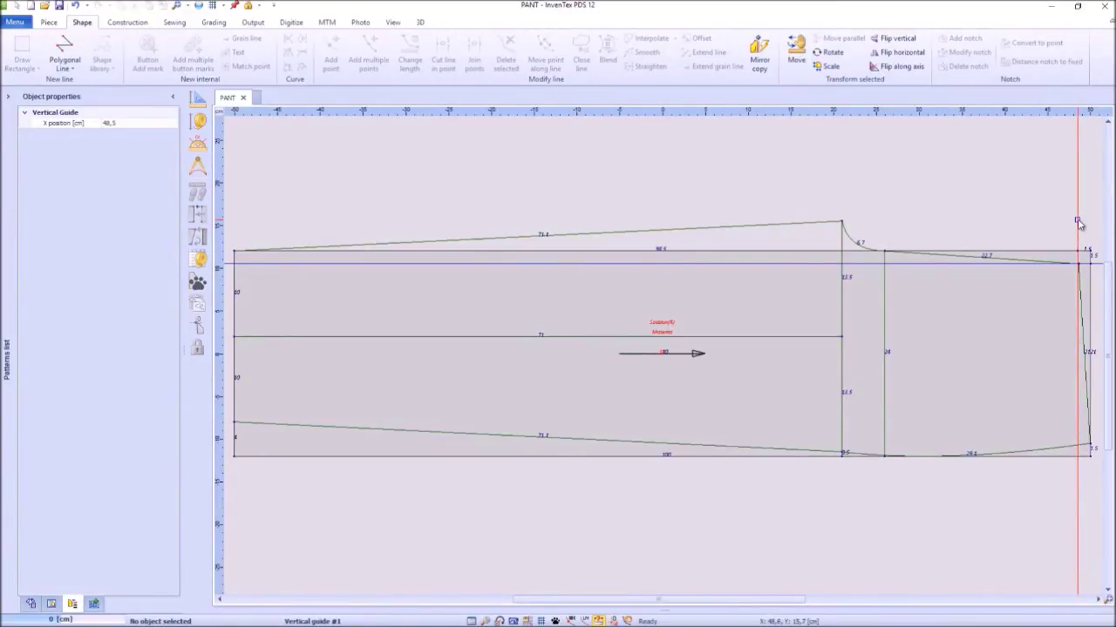
key("Delete")
left_click(1099, 264)
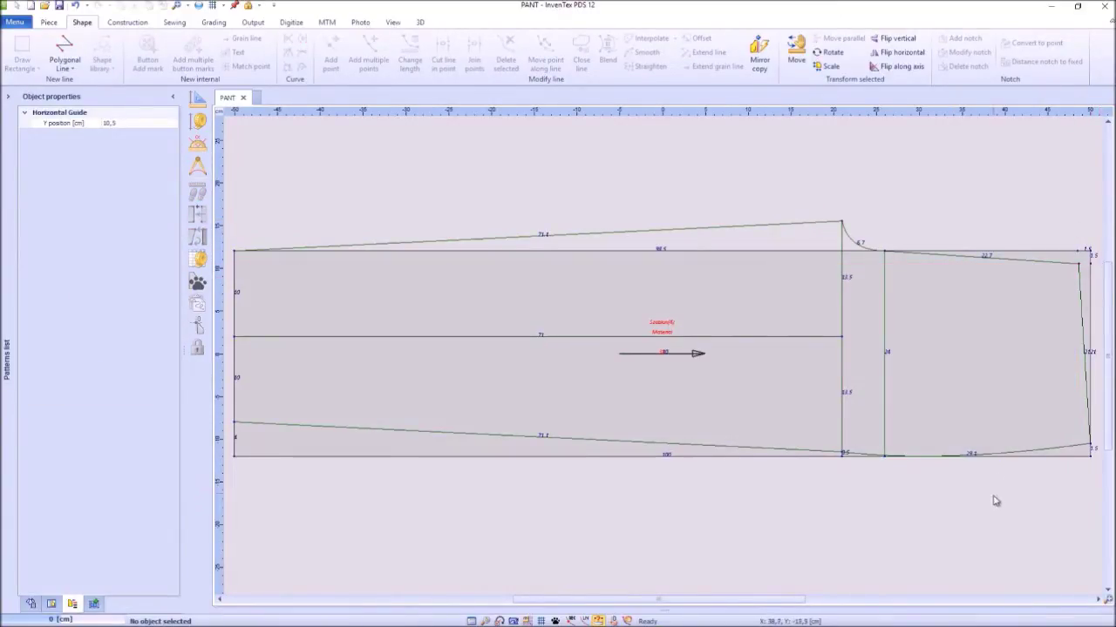
key("Delete")
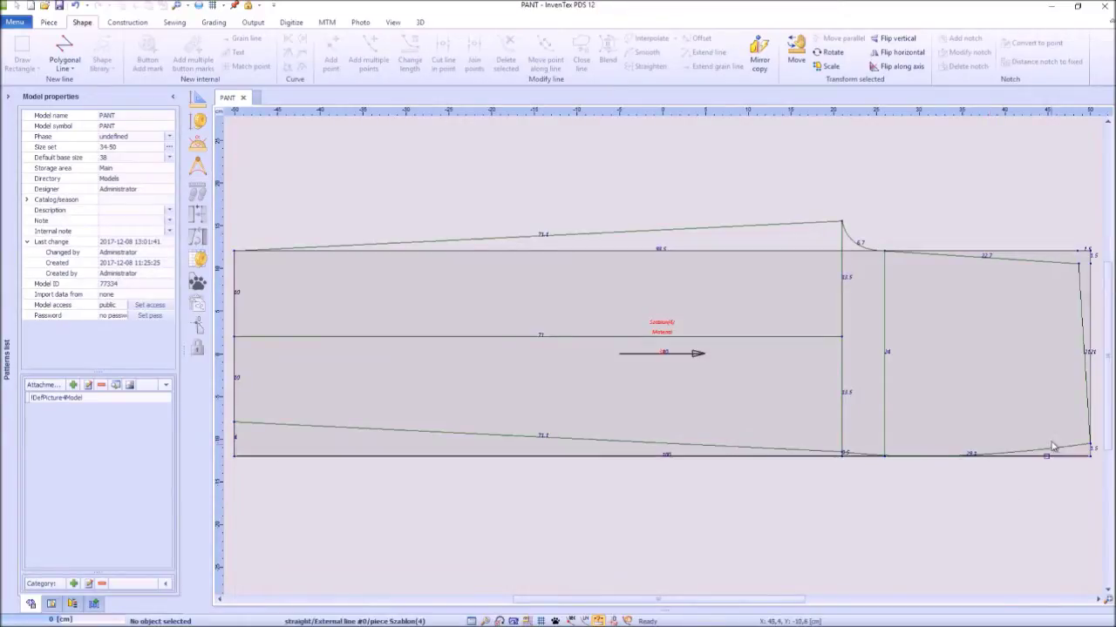
Step: Create a new line offset 2 cm below the lower traced seam
left_click(1050, 451)
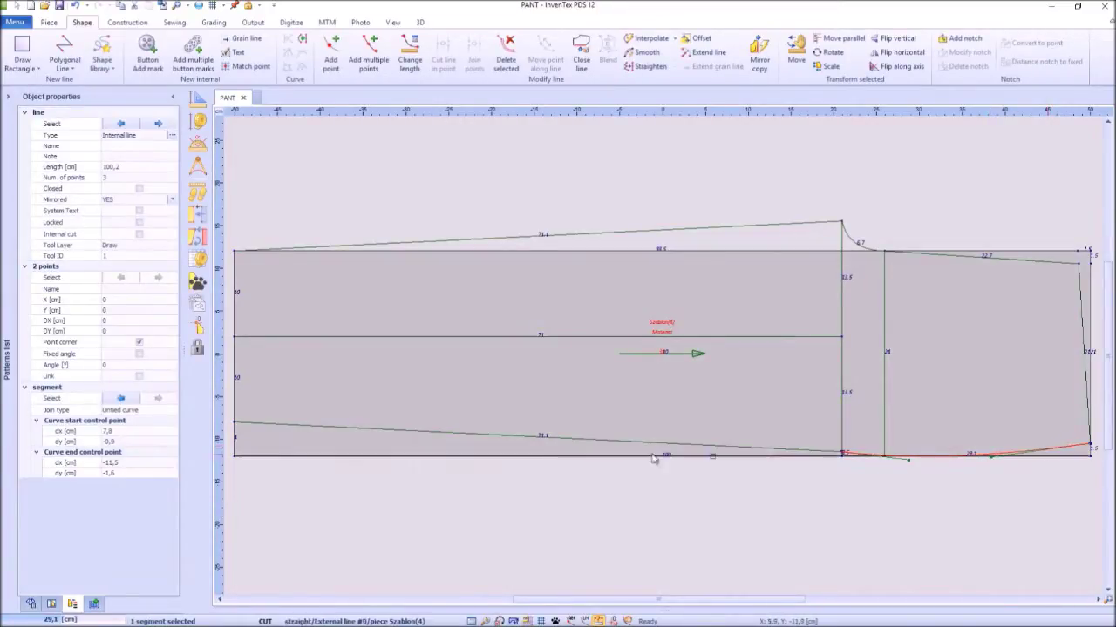
left_click(427, 437)
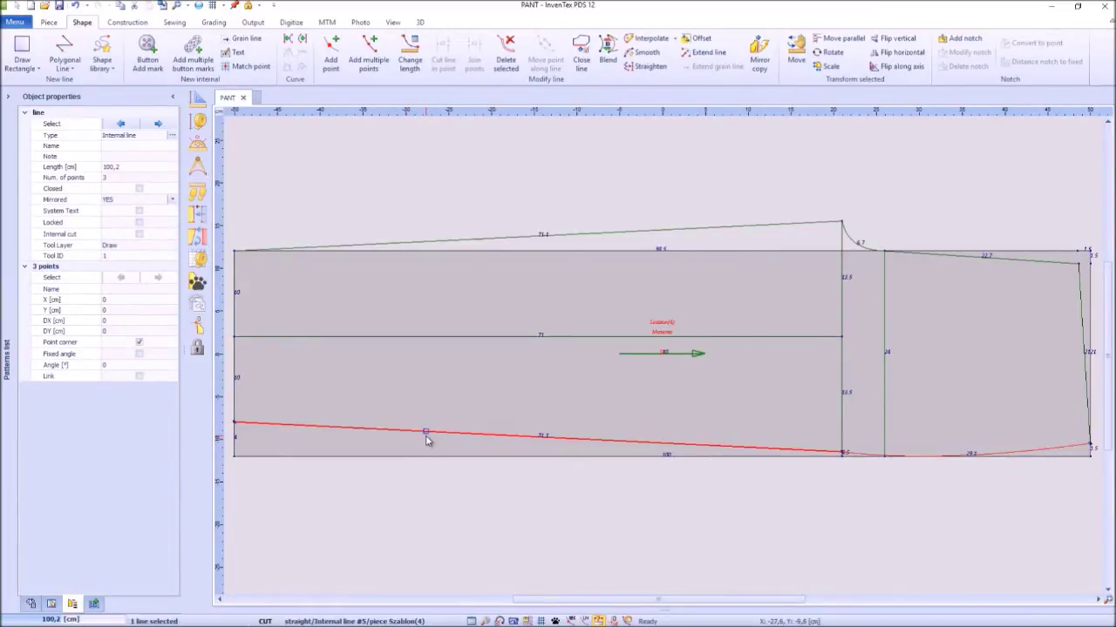
left_click(700, 40)
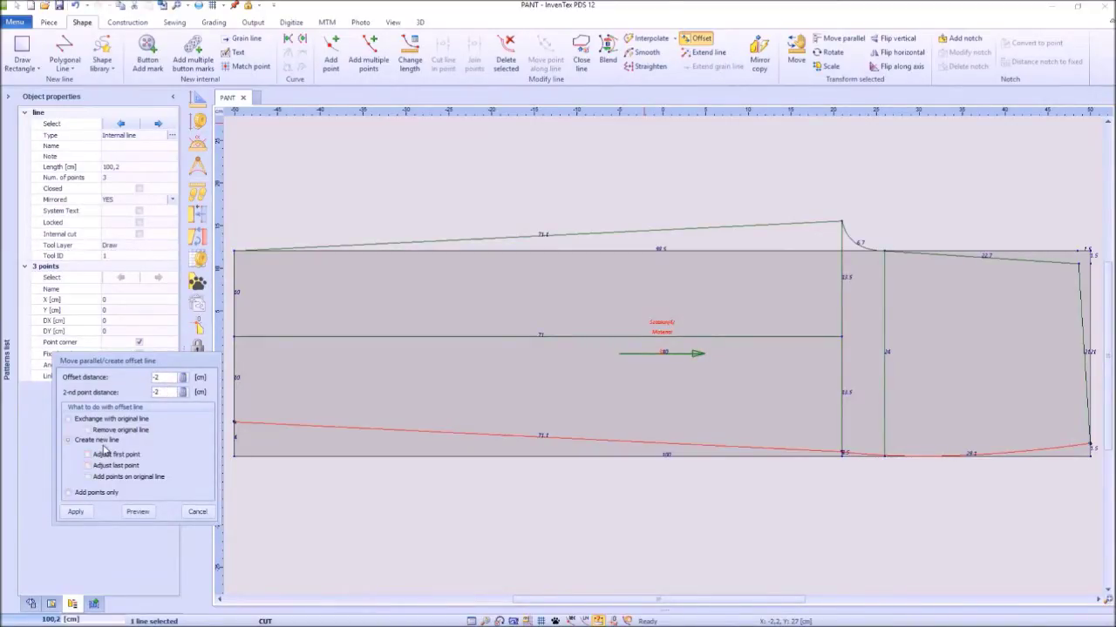
left_click(137, 512)
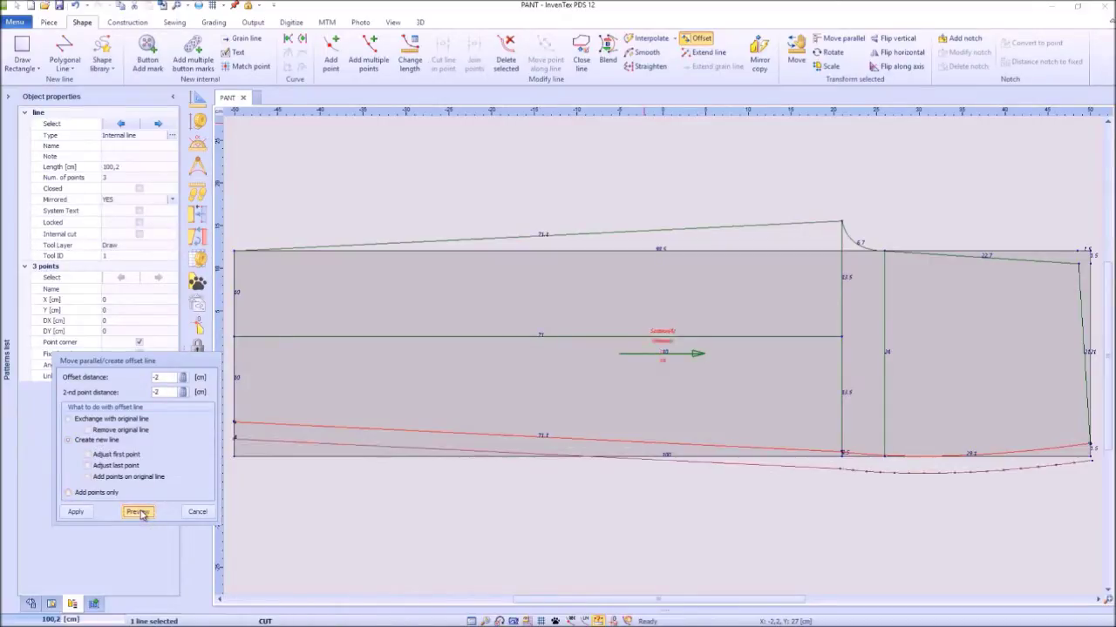
left_click(77, 513)
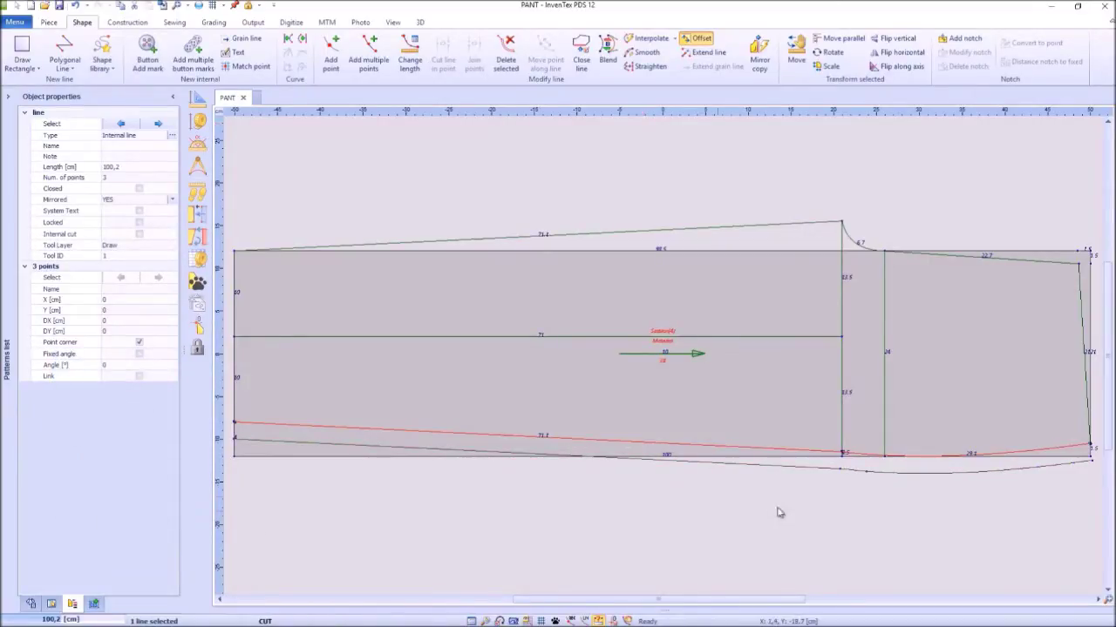
Step: Lower the new line's right end 1 cm, delete an extra point and smooth the curve
left_click(1092, 460)
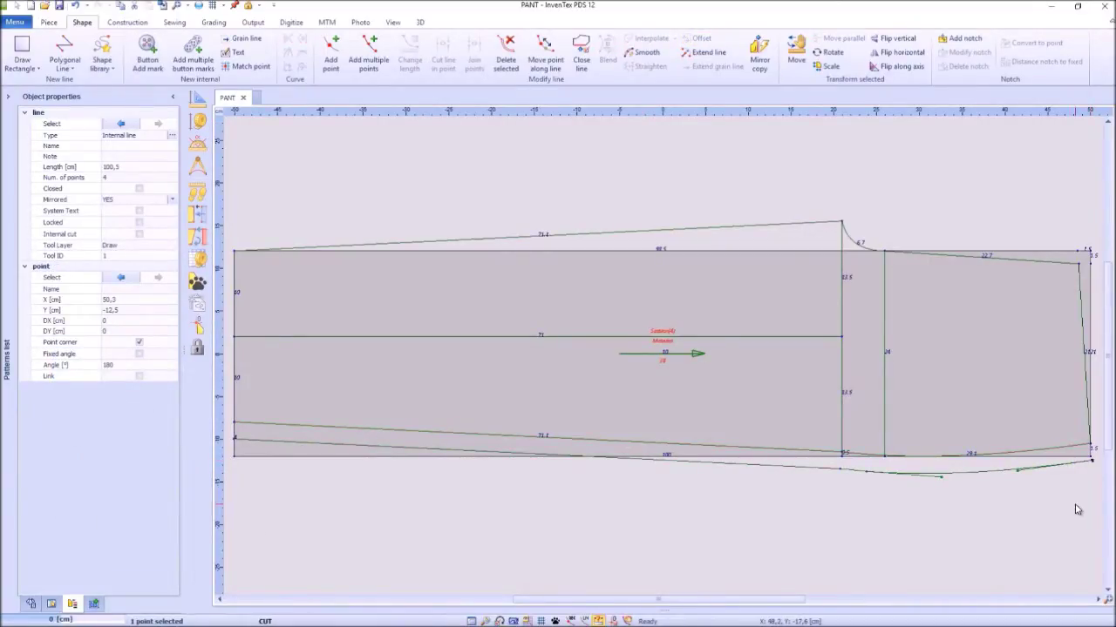
left_click_drag(1075, 506, 1072, 515)
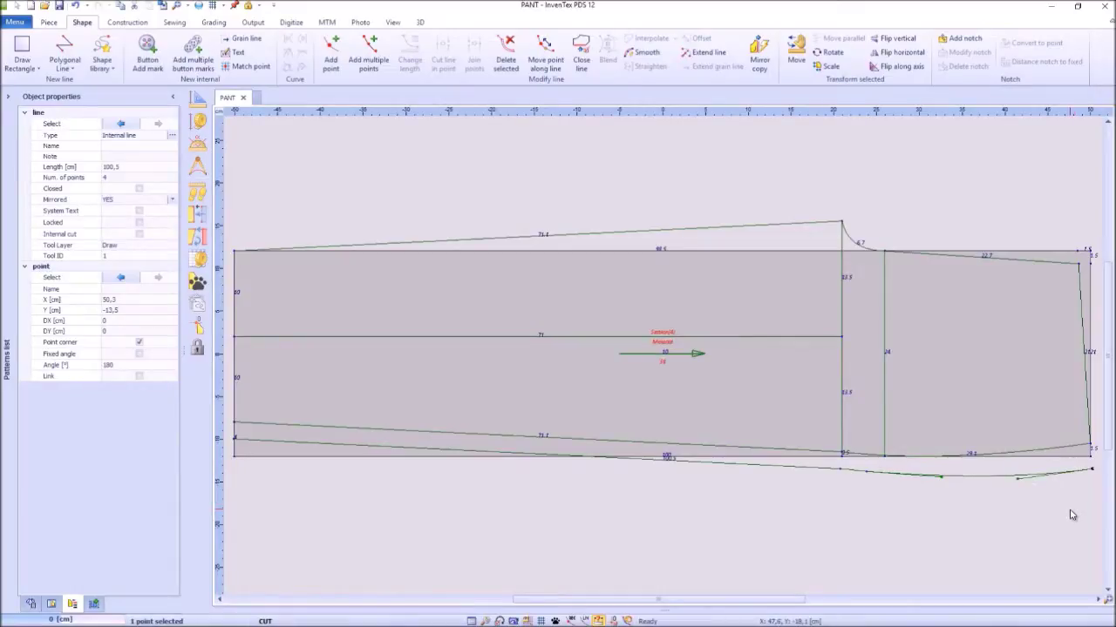
left_click(874, 490)
key("Delete")
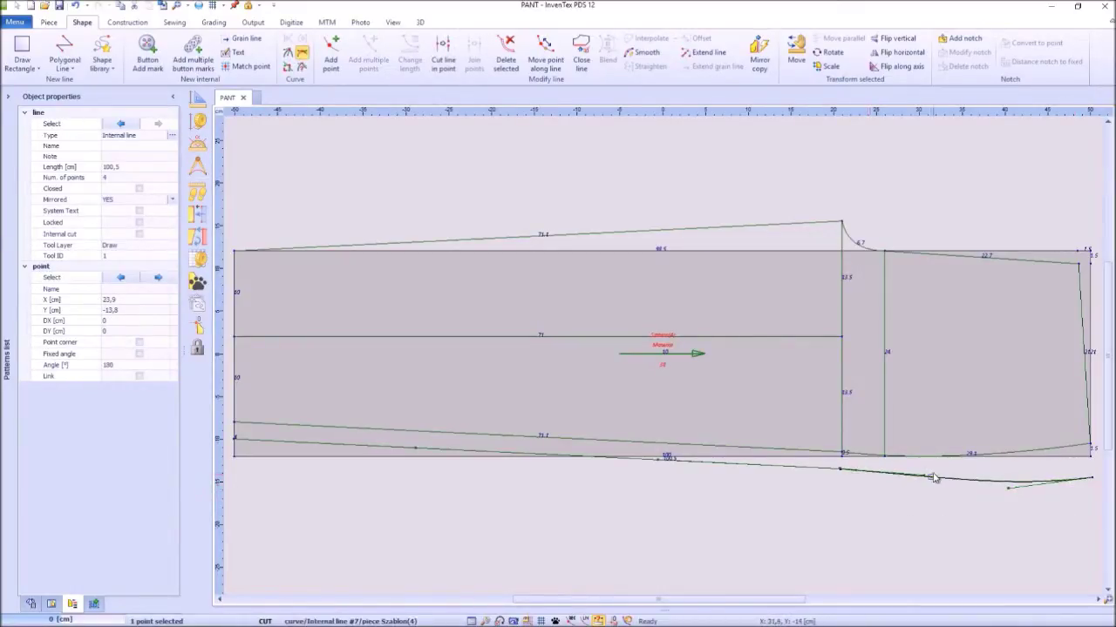
left_click_drag(1008, 489, 1004, 482)
left_click(955, 515)
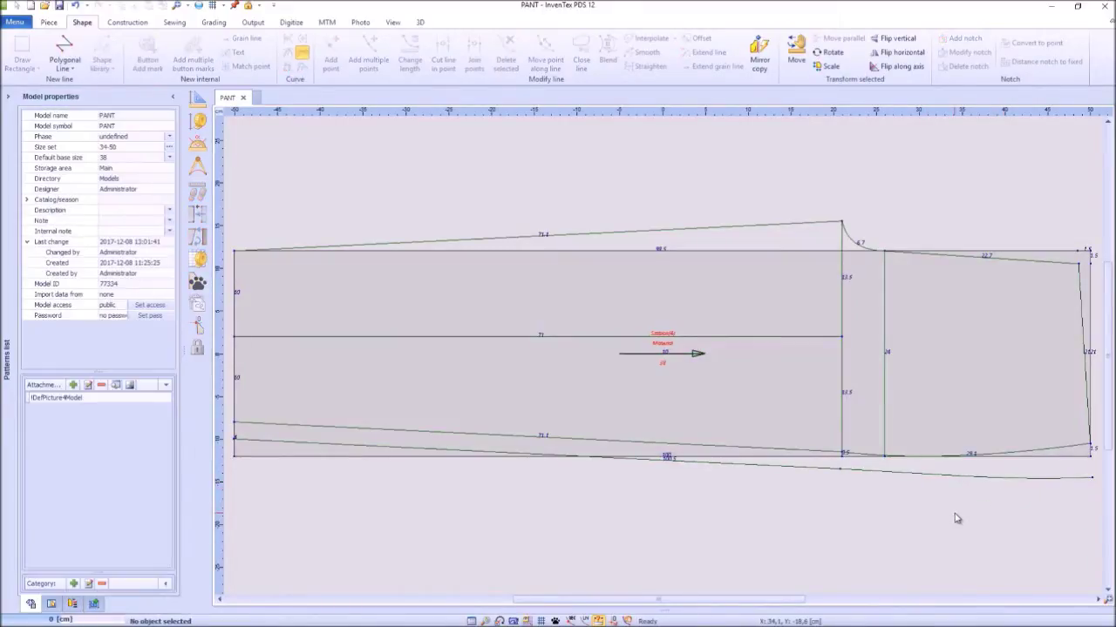
Step: Cut the top edge at the curve point and offset the 71,1 segment 2–4 cm above it
left_click(842, 224)
left_click(447, 54)
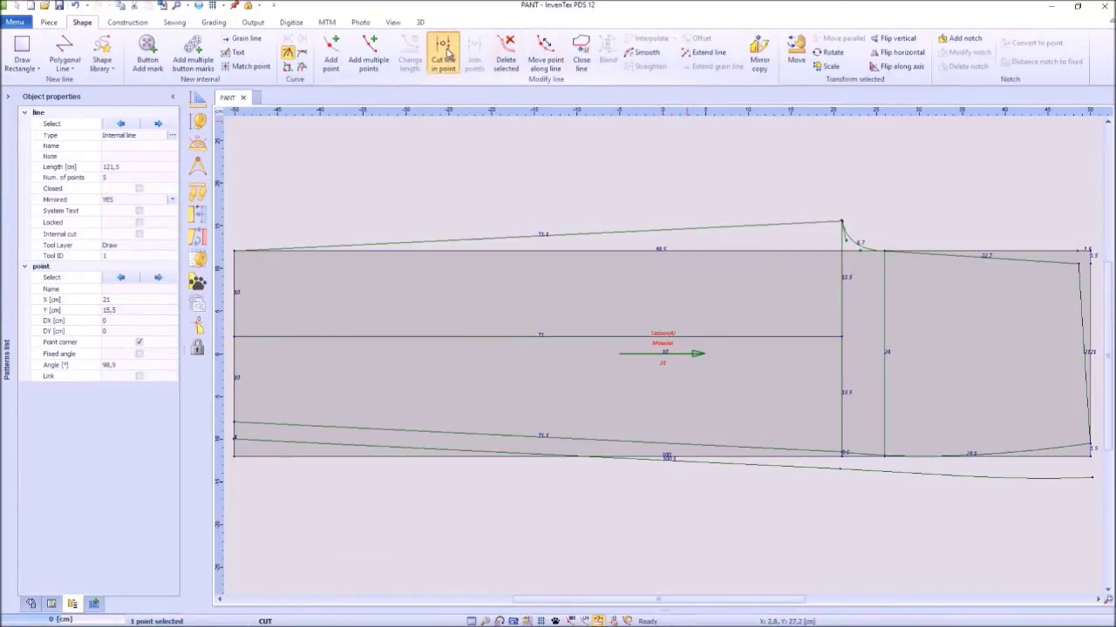
left_click(538, 236)
left_click(698, 39)
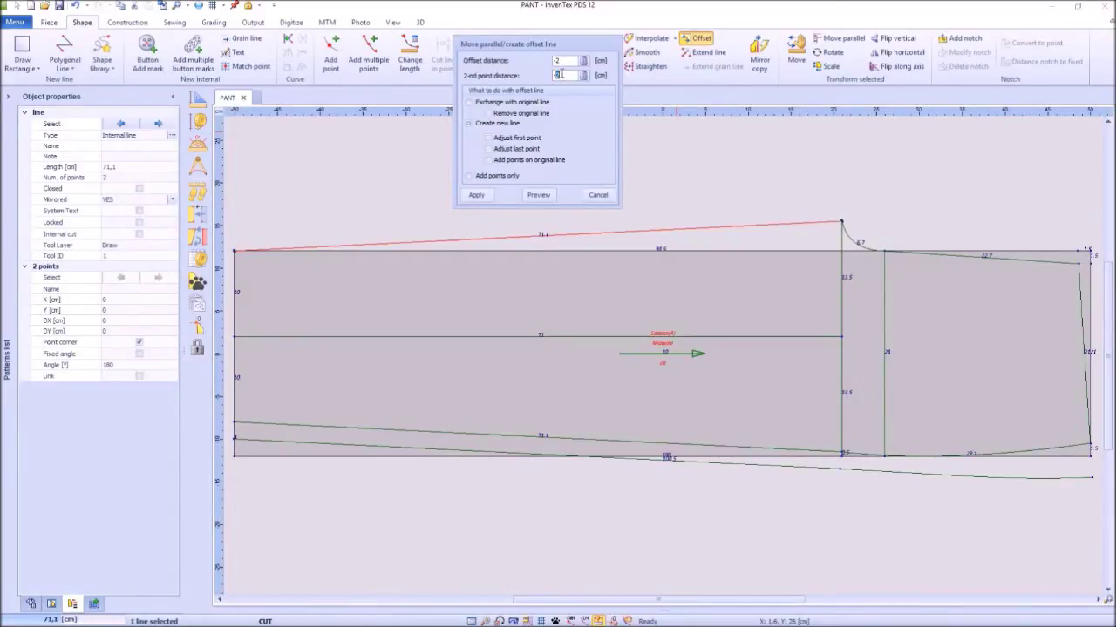
left_click(538, 197)
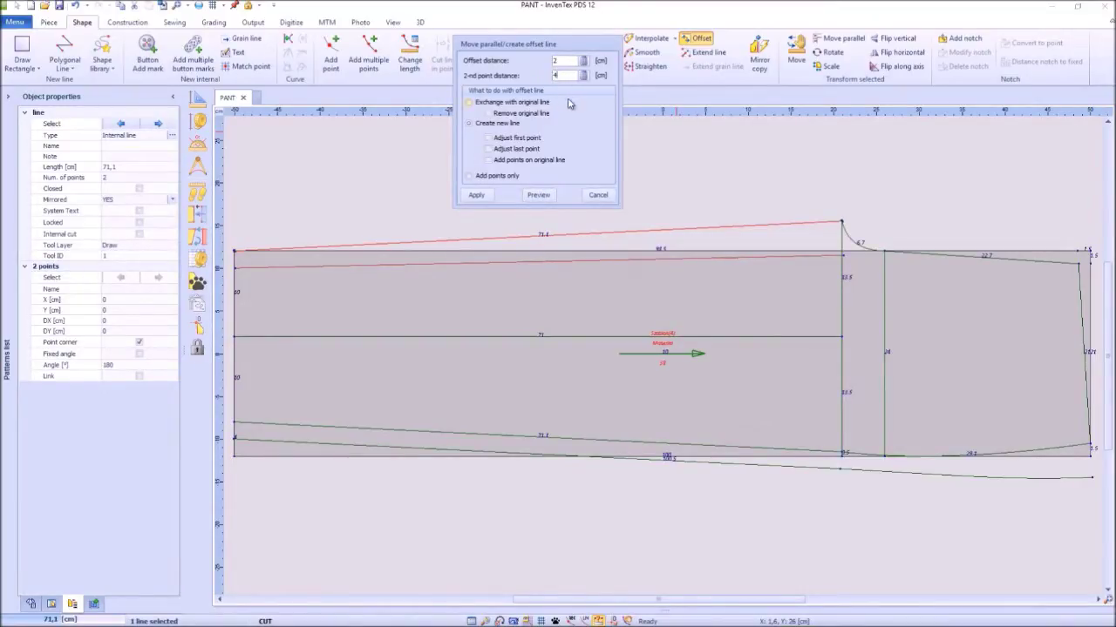
left_click(539, 193)
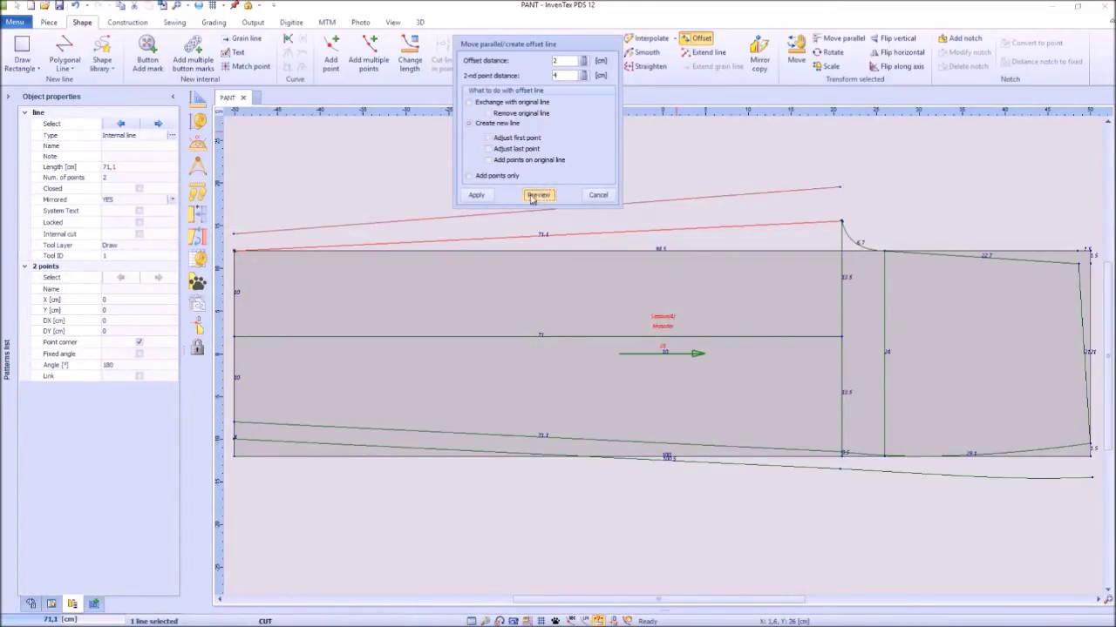
left_click(476, 195)
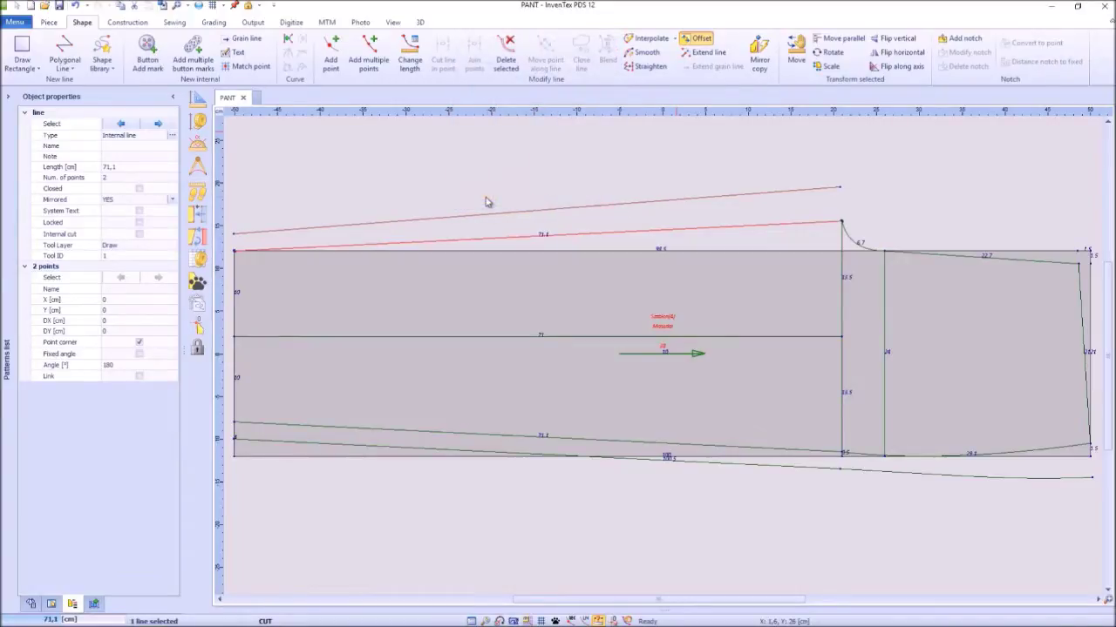
Step: Slide the offset line's end 0,5 cm along it, shortening it to 70,6 cm
left_click(839, 187)
left_click(546, 60)
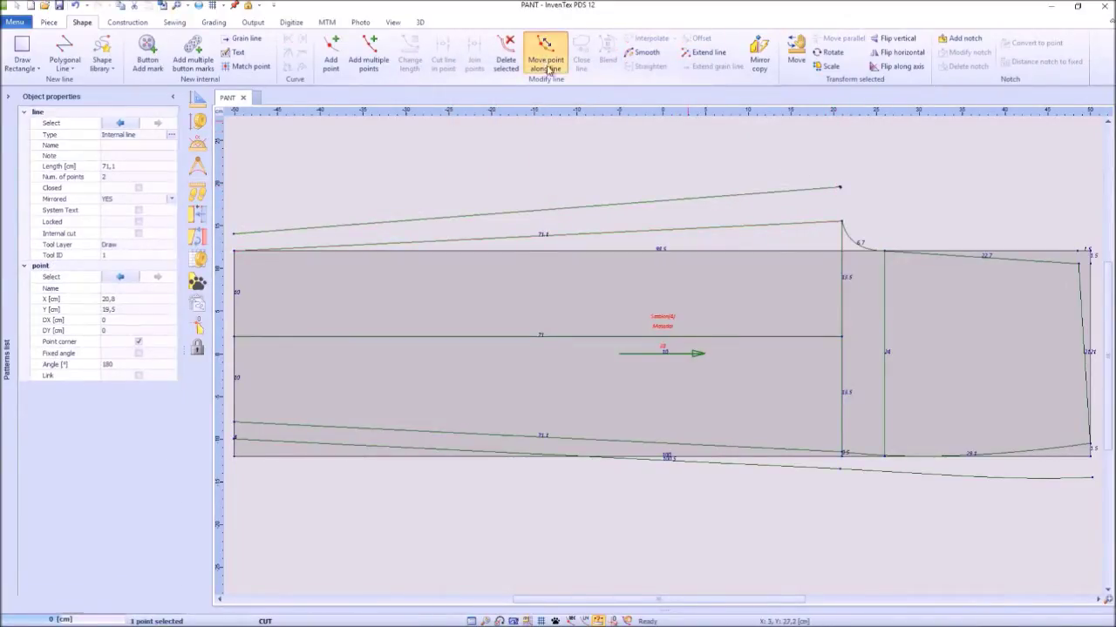
left_click(816, 190)
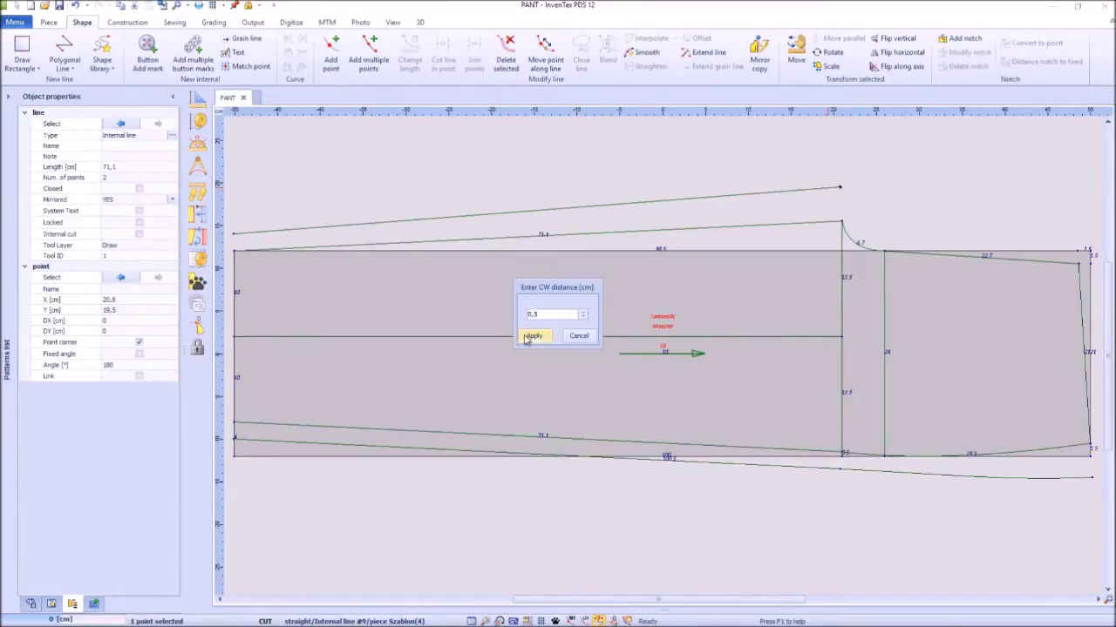
left_click(528, 336)
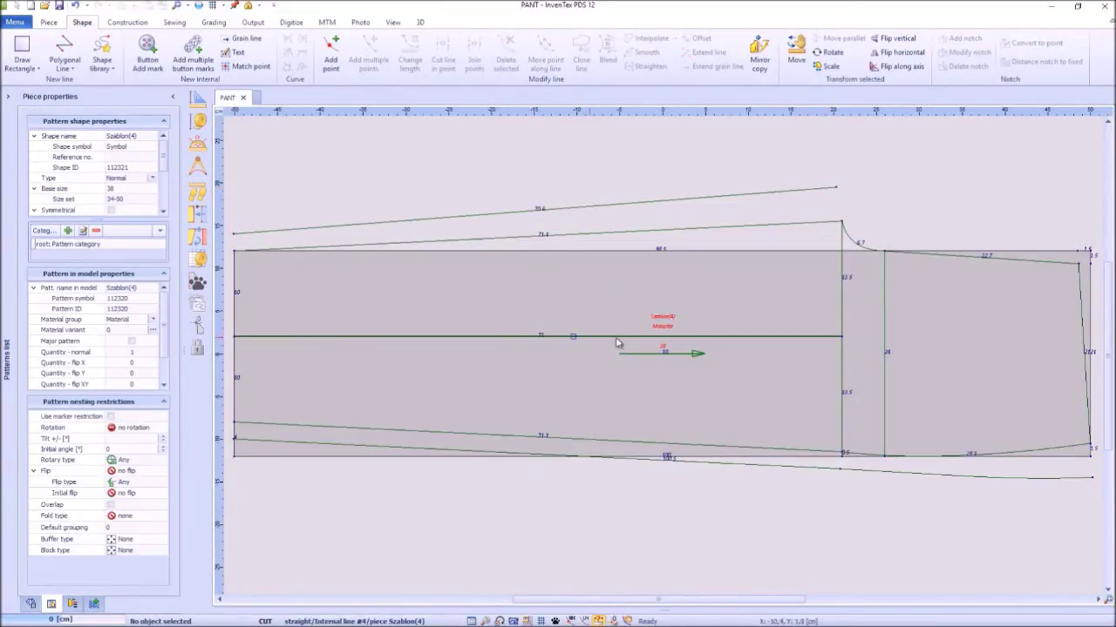
left_click(836, 188)
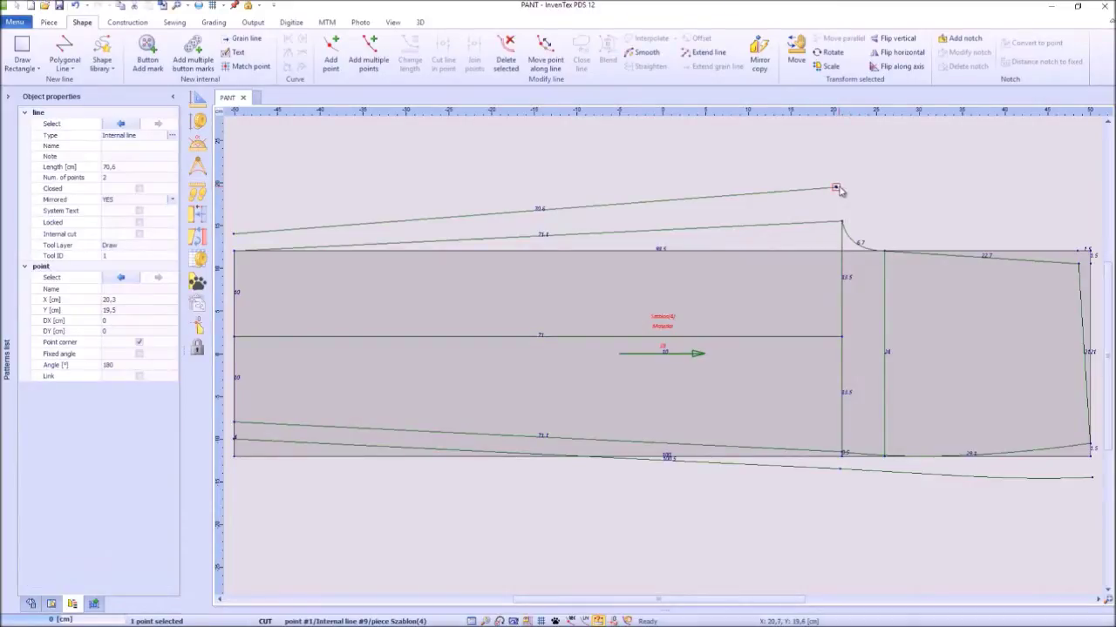
Step: Add a 33 cm radius circle centred on the raised line's endpoint
left_click(199, 168)
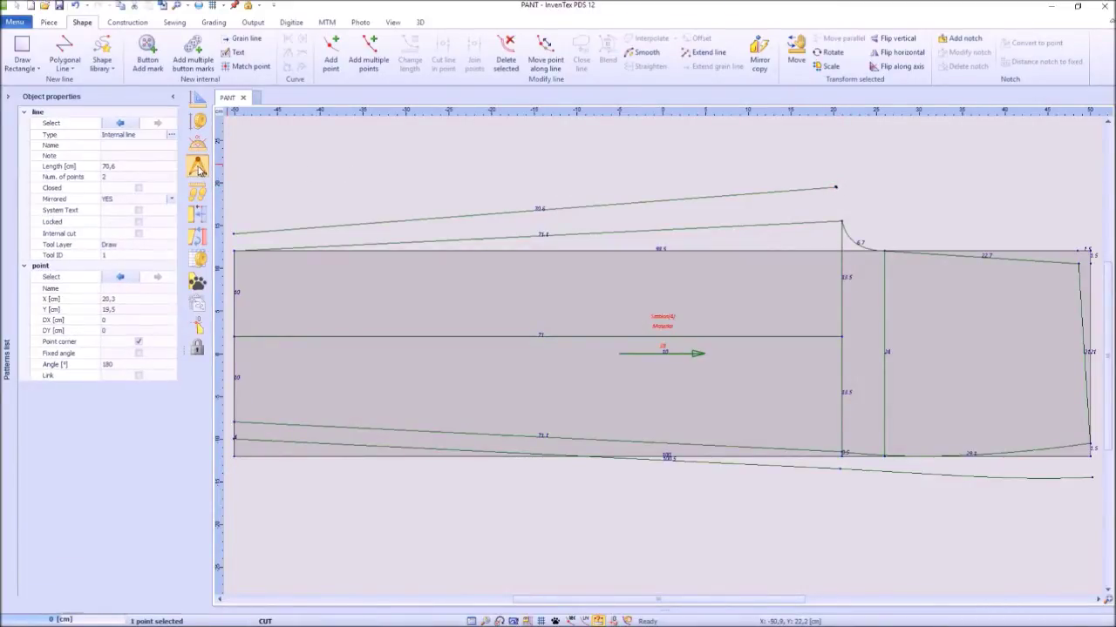
left_click(836, 188)
left_click(975, 345)
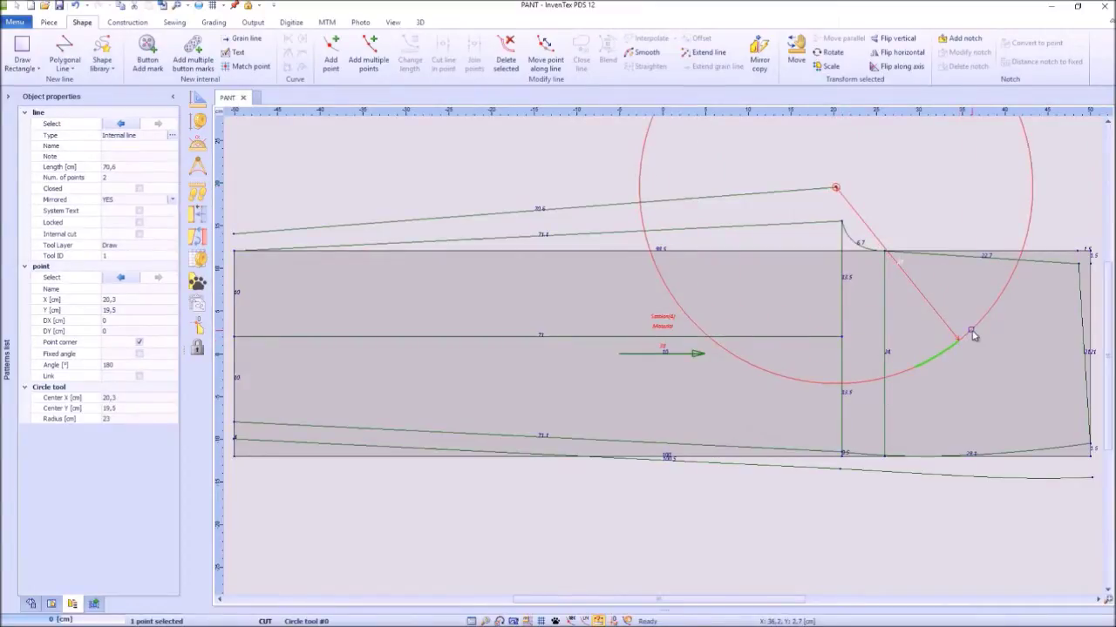
left_click(129, 420)
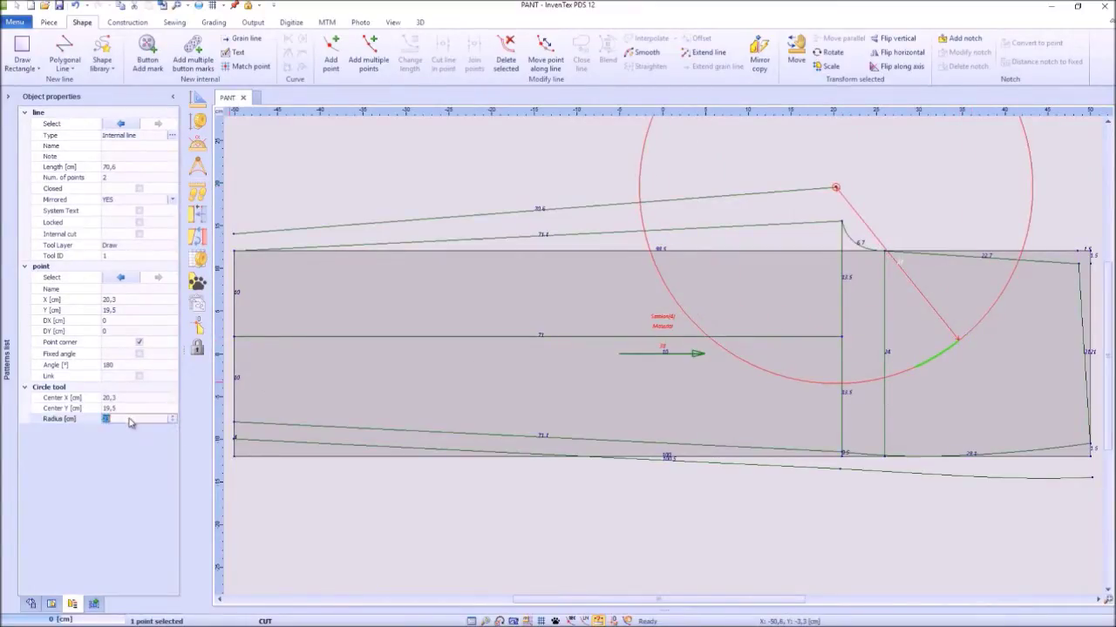
type("13")
type("33")
key("Return")
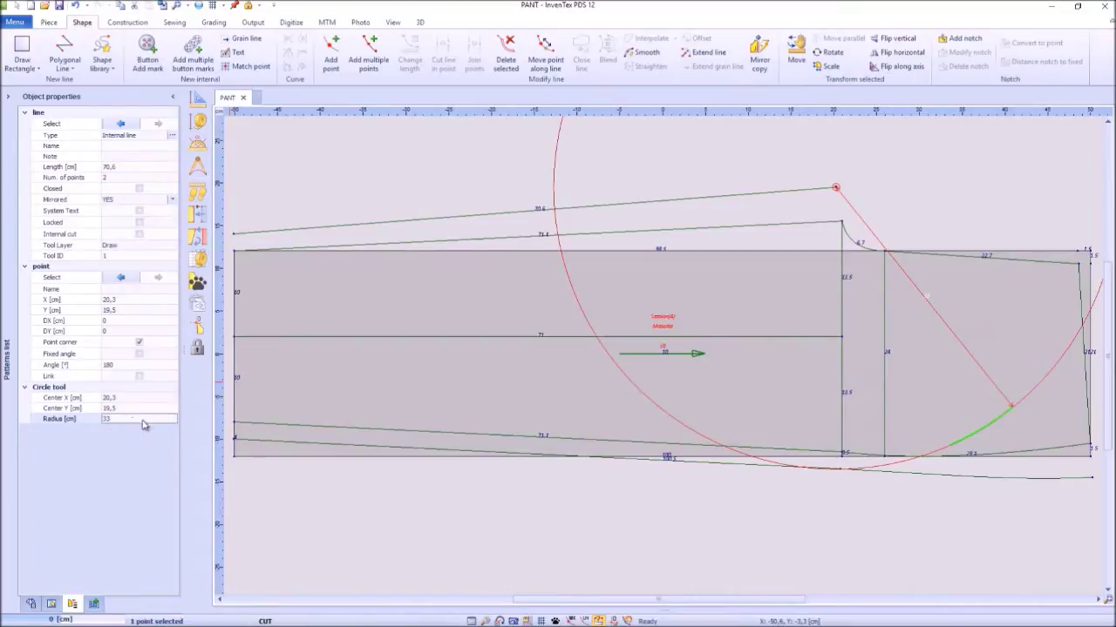
Step: Add a 23 cm radius circle centred on the lower-right hem end point
left_click(1094, 480)
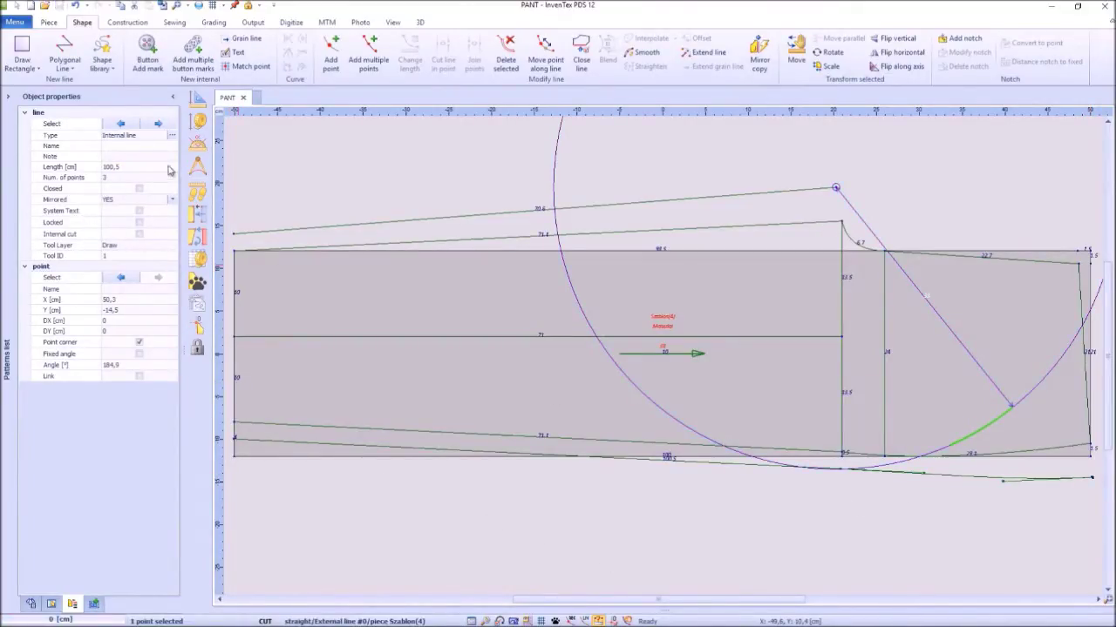
left_click(200, 165)
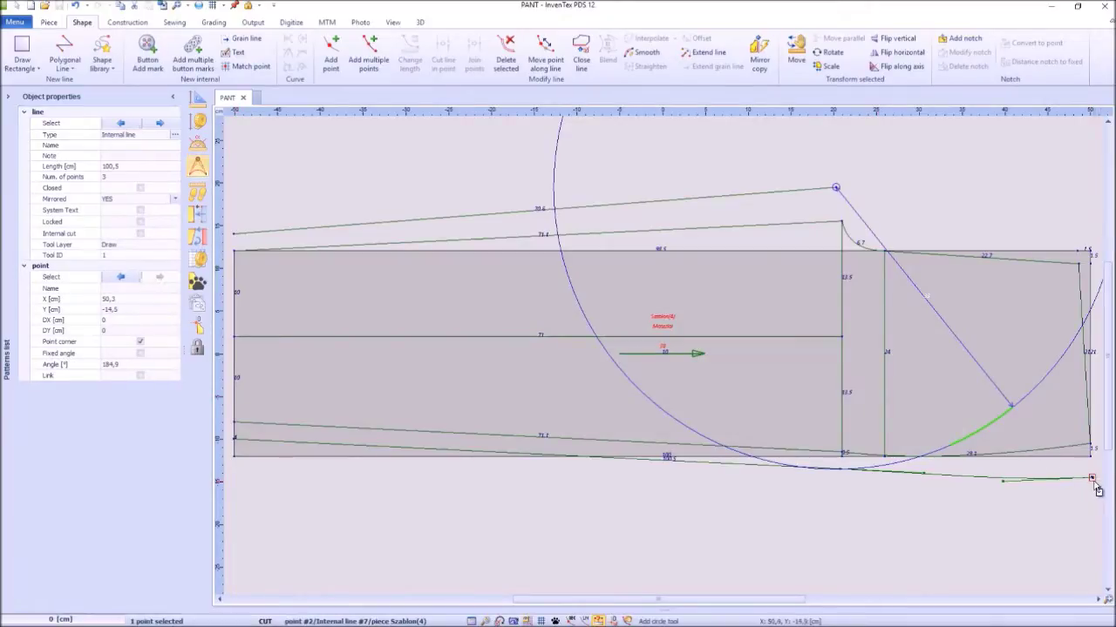
left_click(1044, 251)
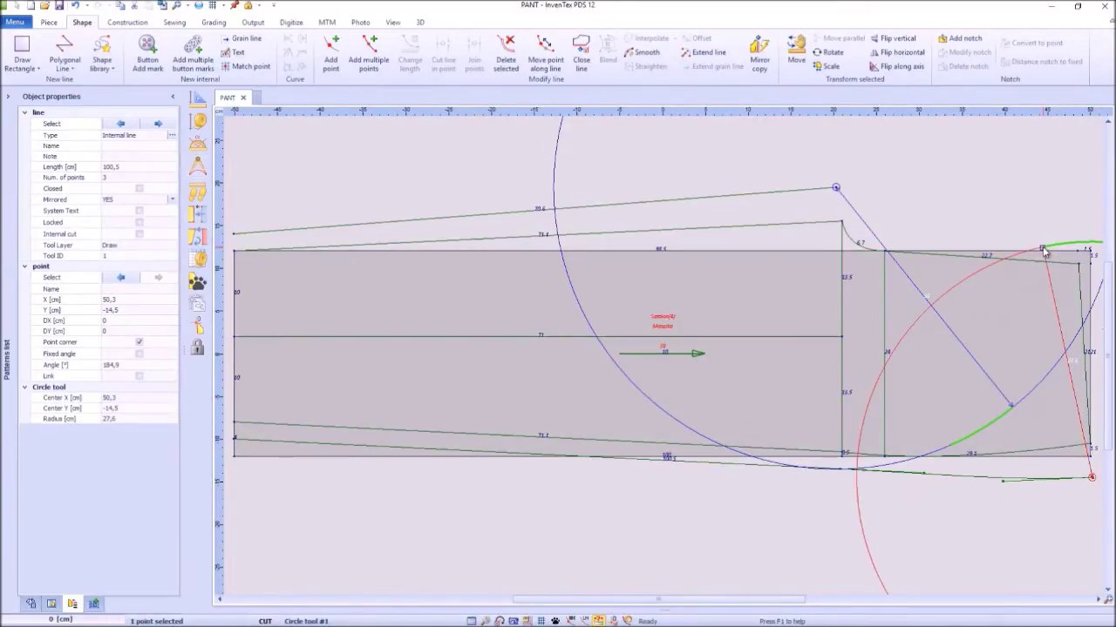
left_click(114, 419)
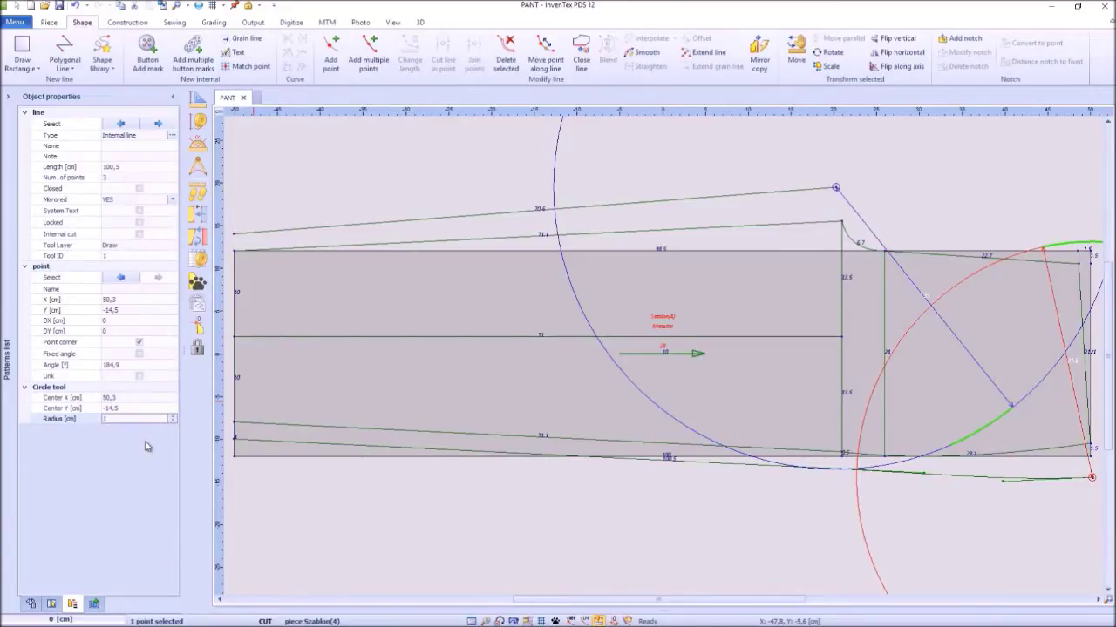
type("23")
key("Return")
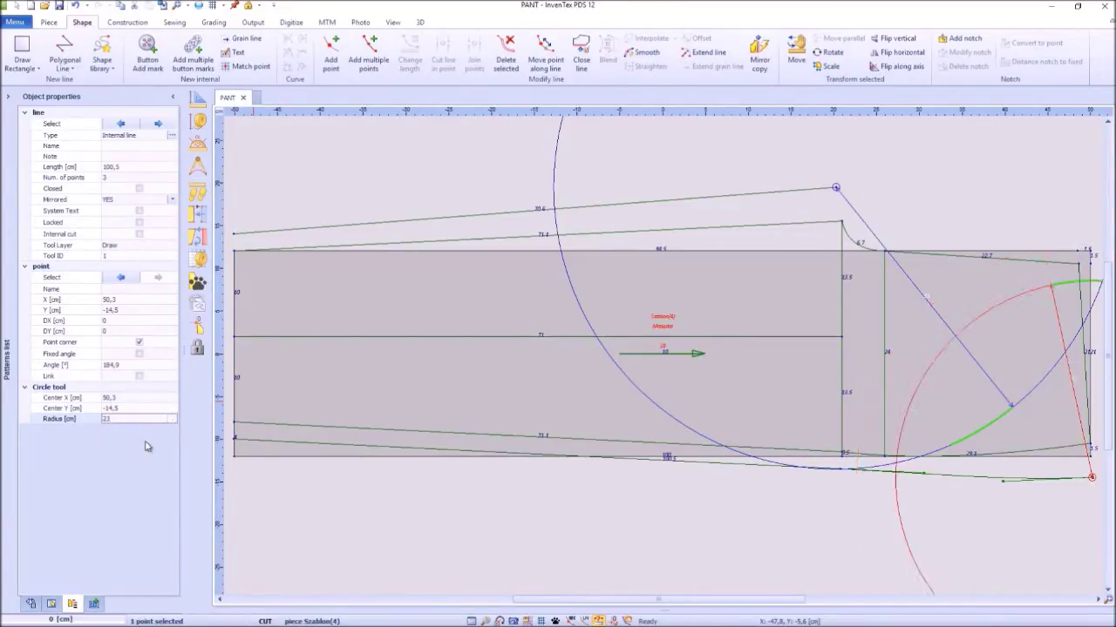
scroll(800, 535, "down", 3)
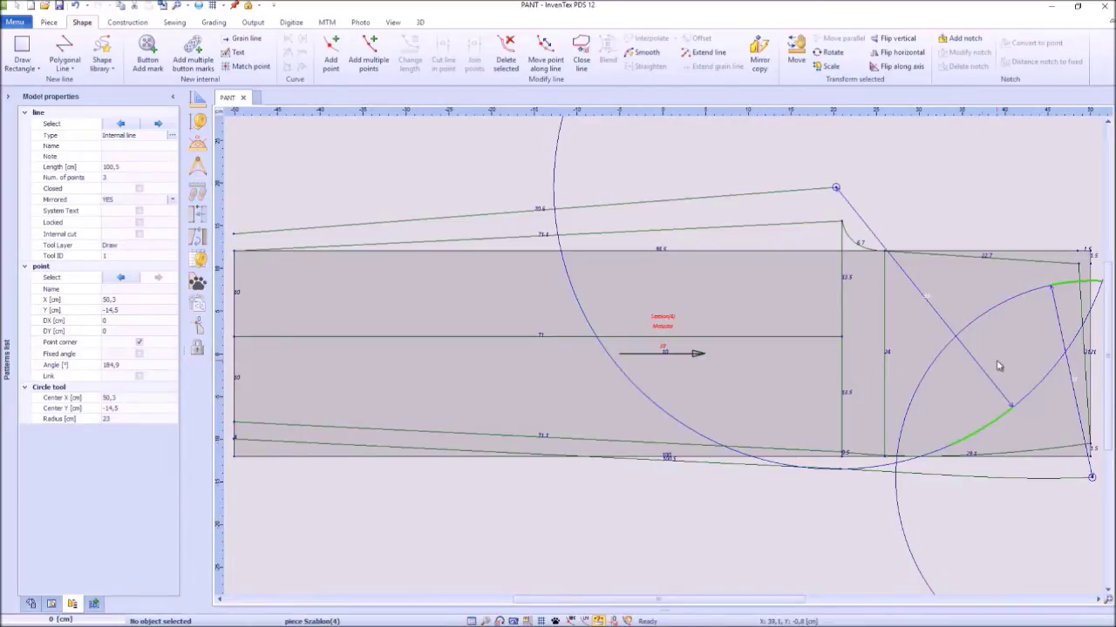
key("Escape")
left_click(662, 345)
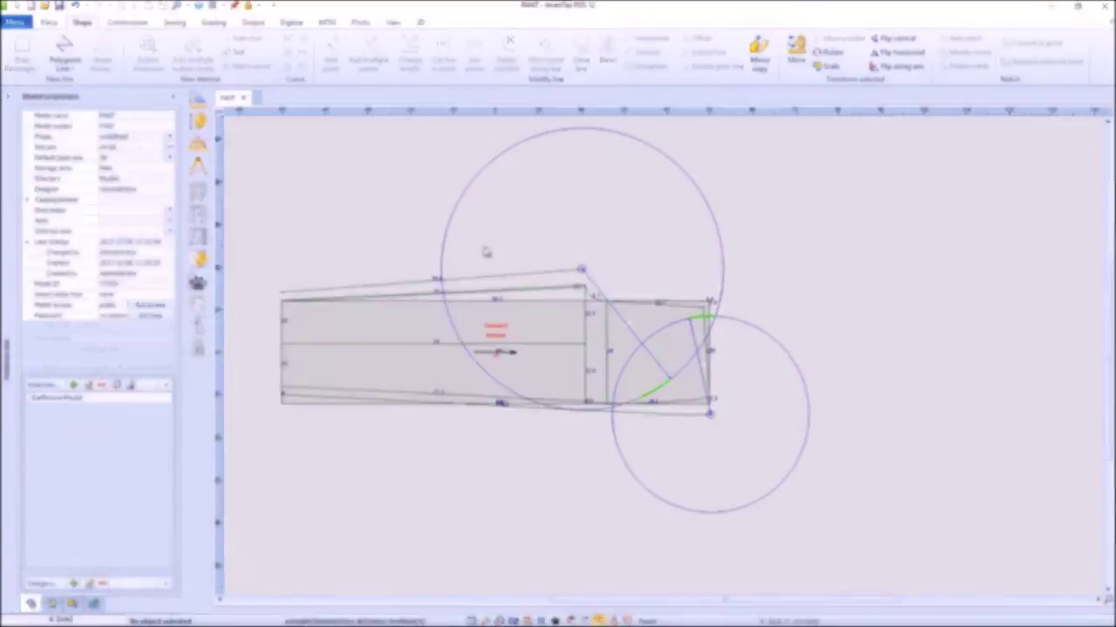
Step: Trace a seam from the raised point through the circle intersection, ending in a curve
left_click(199, 103)
left_click(710, 414)
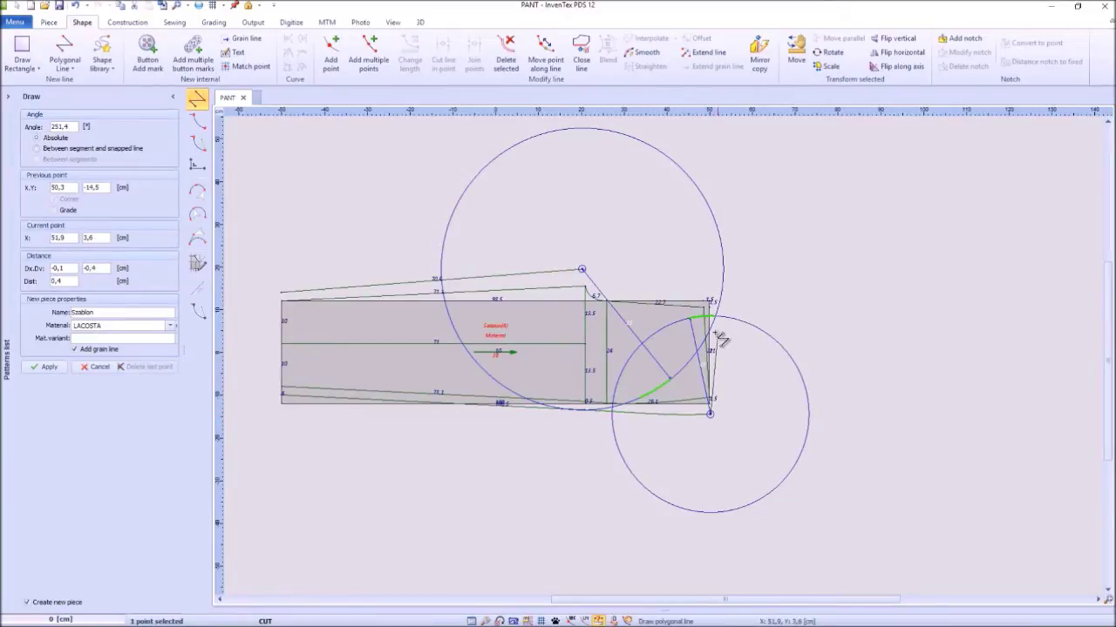
scroll(720, 338, "up", 2)
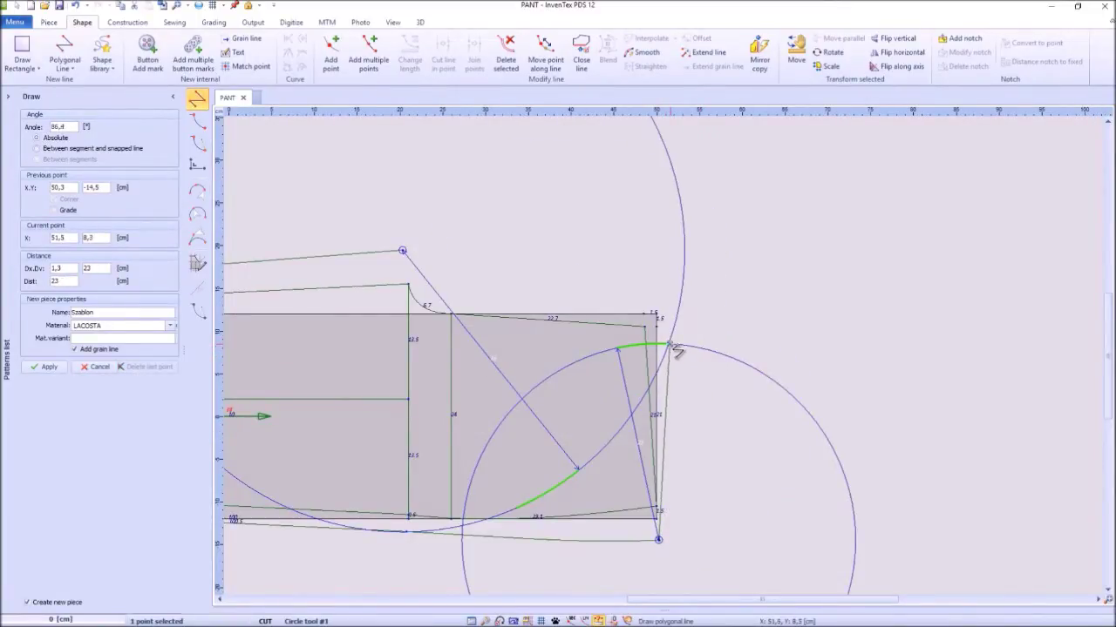
left_click(669, 345)
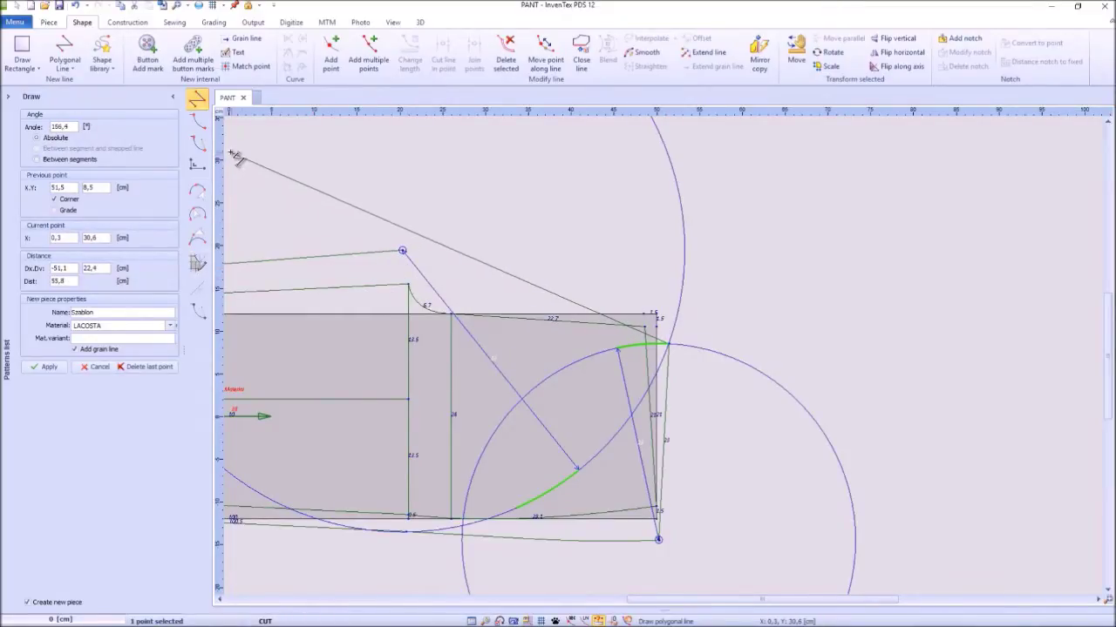
left_click(198, 143)
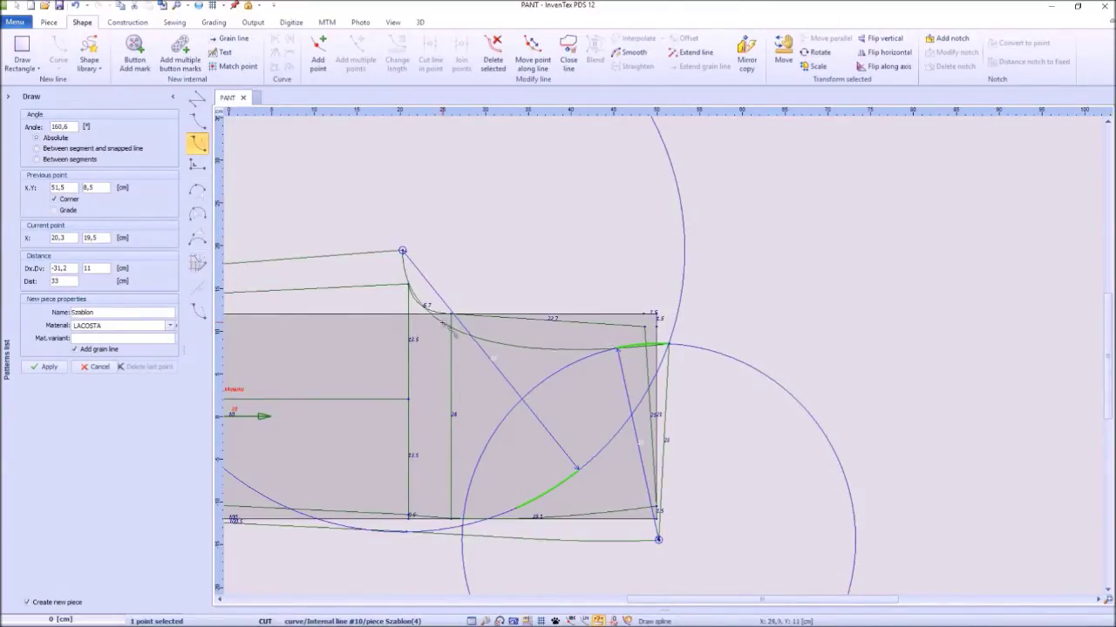
right_click(489, 265)
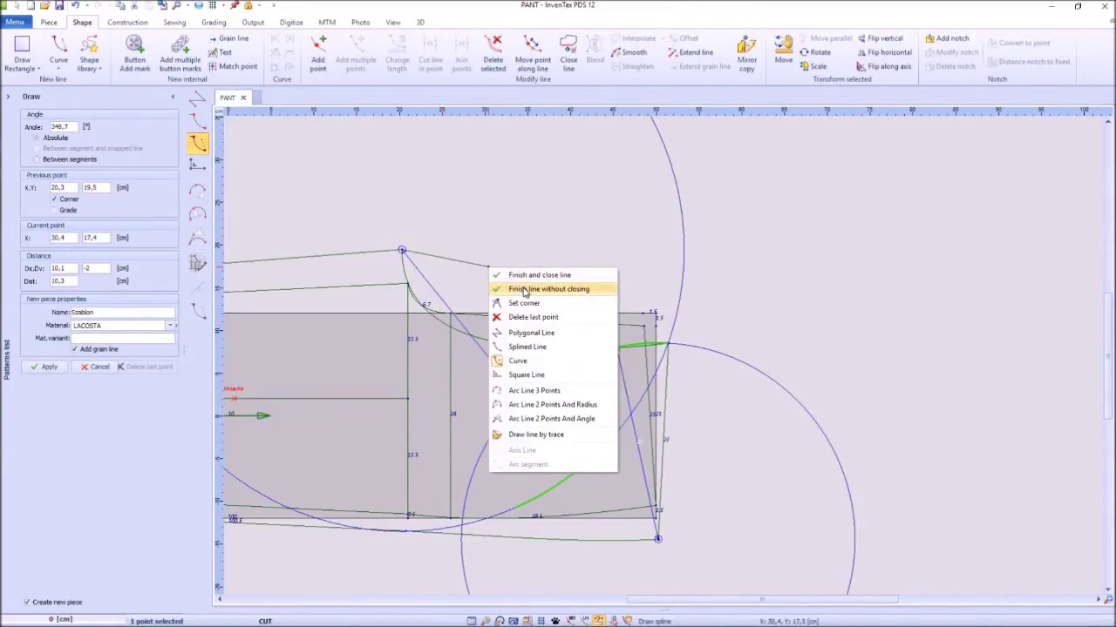
left_click(523, 291)
key("Escape")
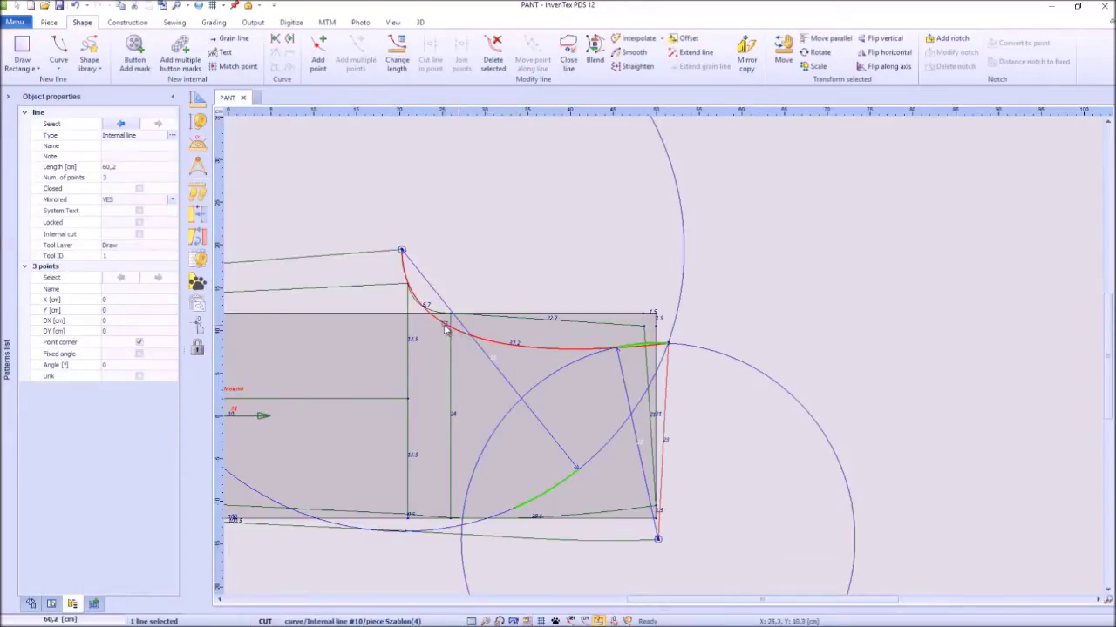
Step: Add a point, straighten the long upper curve and reshape the short corner curve's bend
left_click(442, 325)
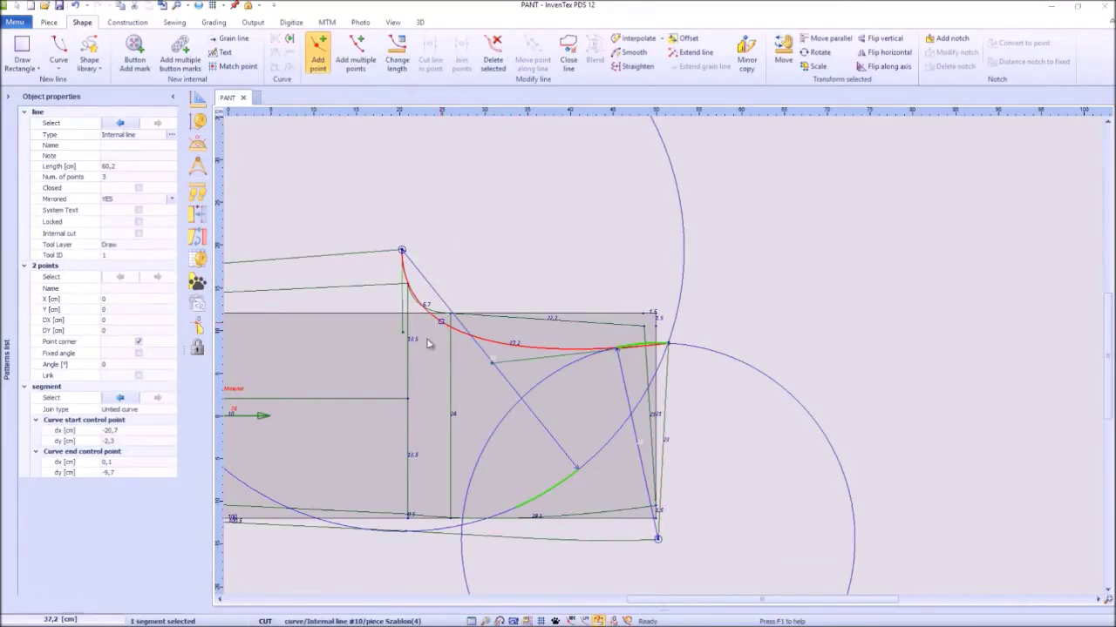
left_click(492, 362)
key("Return")
left_click(523, 345)
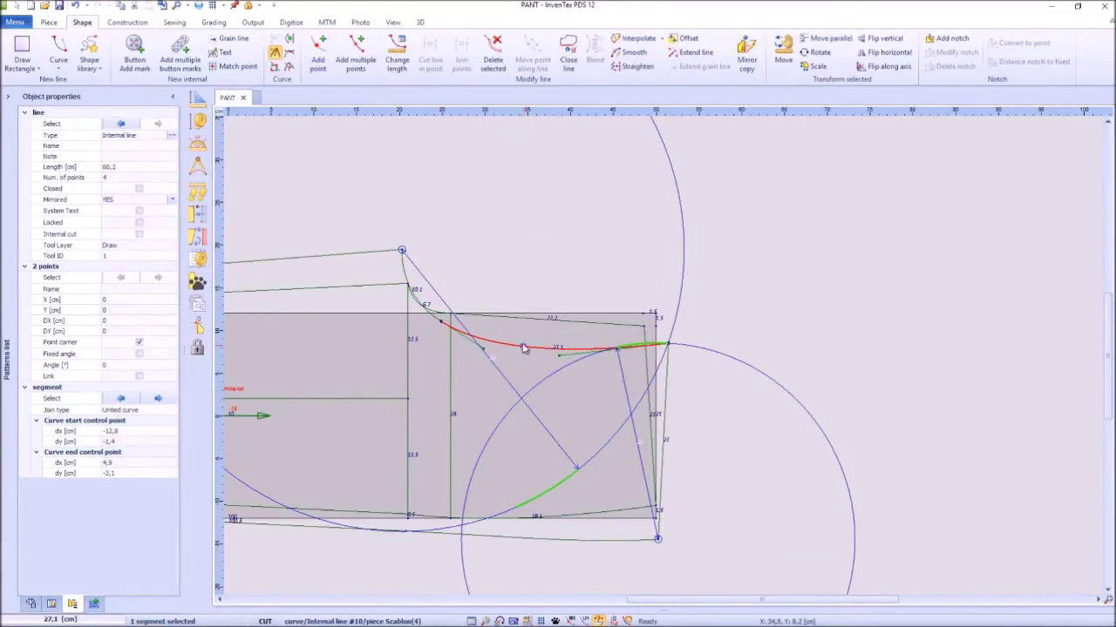
left_click(431, 336)
left_click(415, 306)
left_click_drag(415, 307, 413, 321)
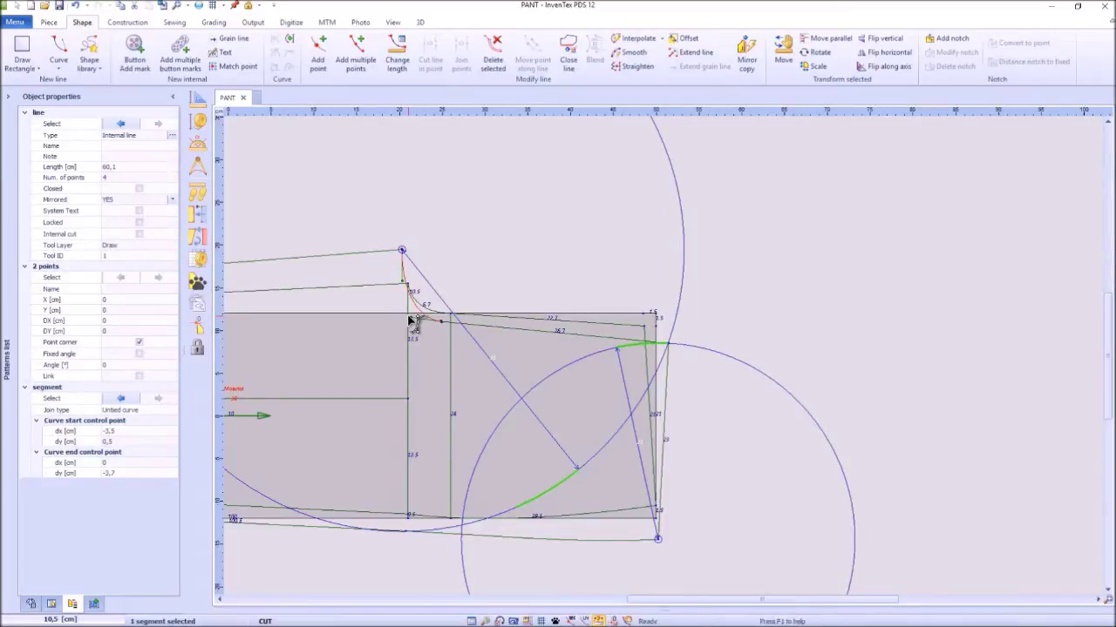
left_click(490, 255)
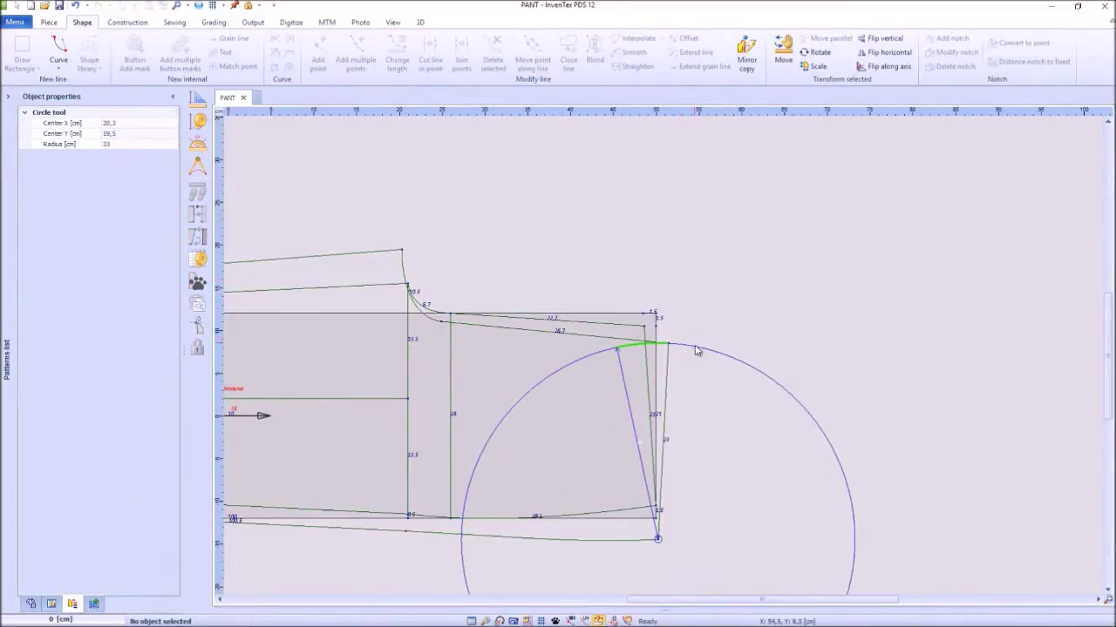
Step: Clear the construction circles, fit the draft, and add a point on the 100.2 cm lower seam curve
key("Escape")
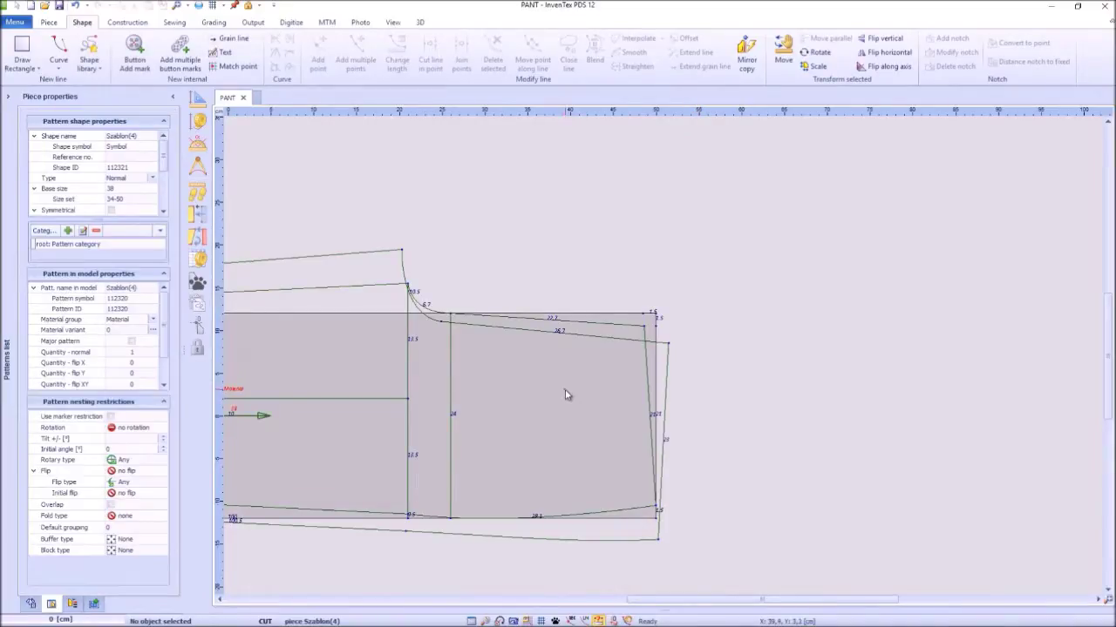
key("Home")
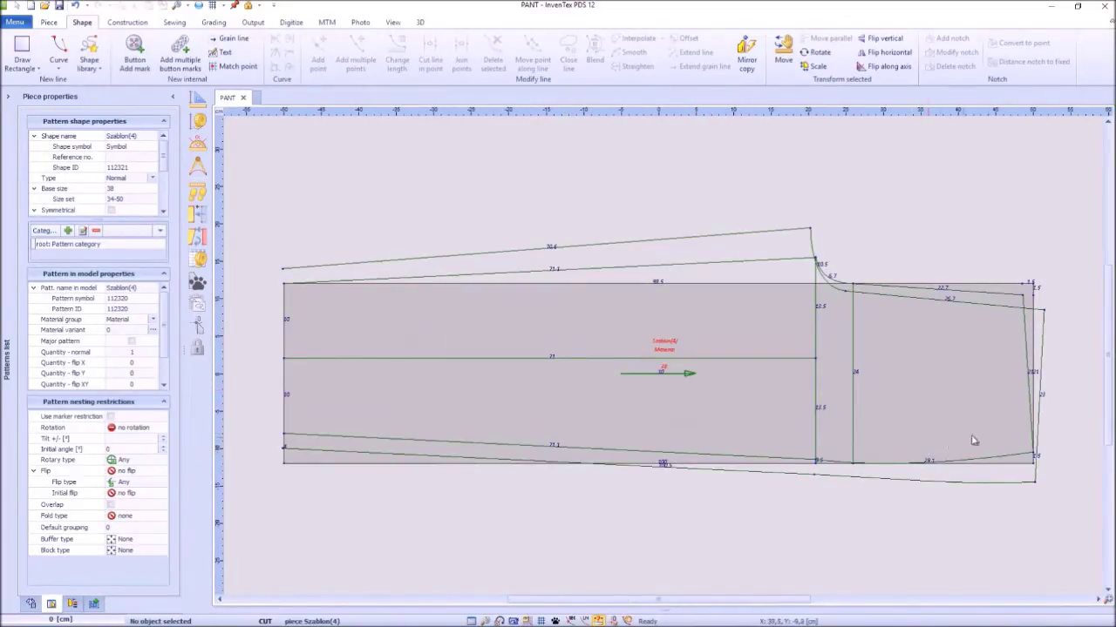
left_click(993, 461)
key("Insert")
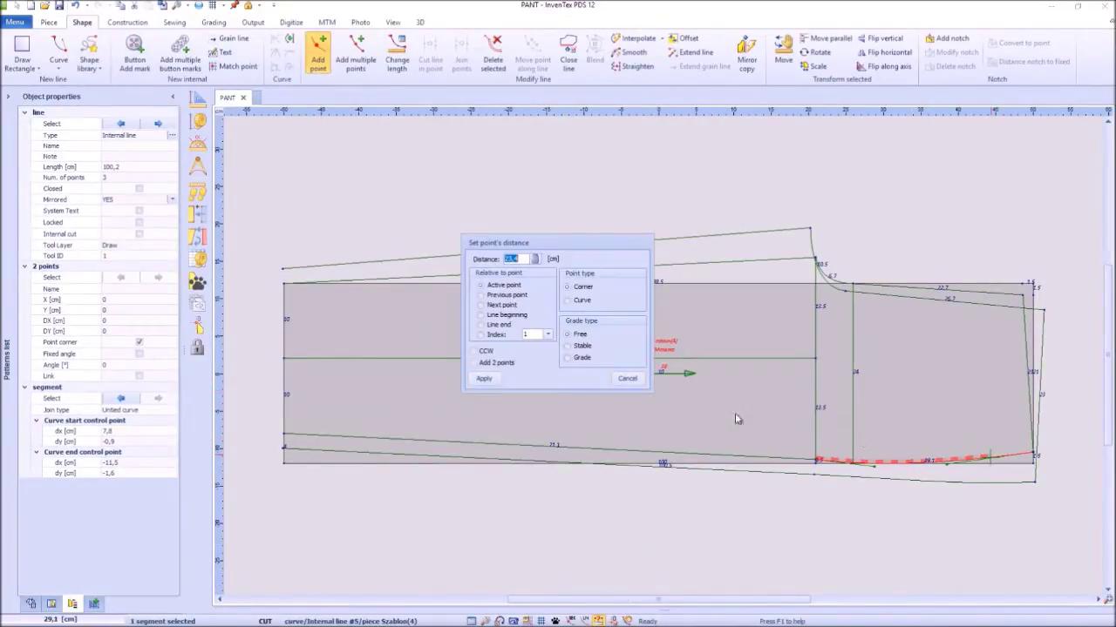
left_click(482, 306)
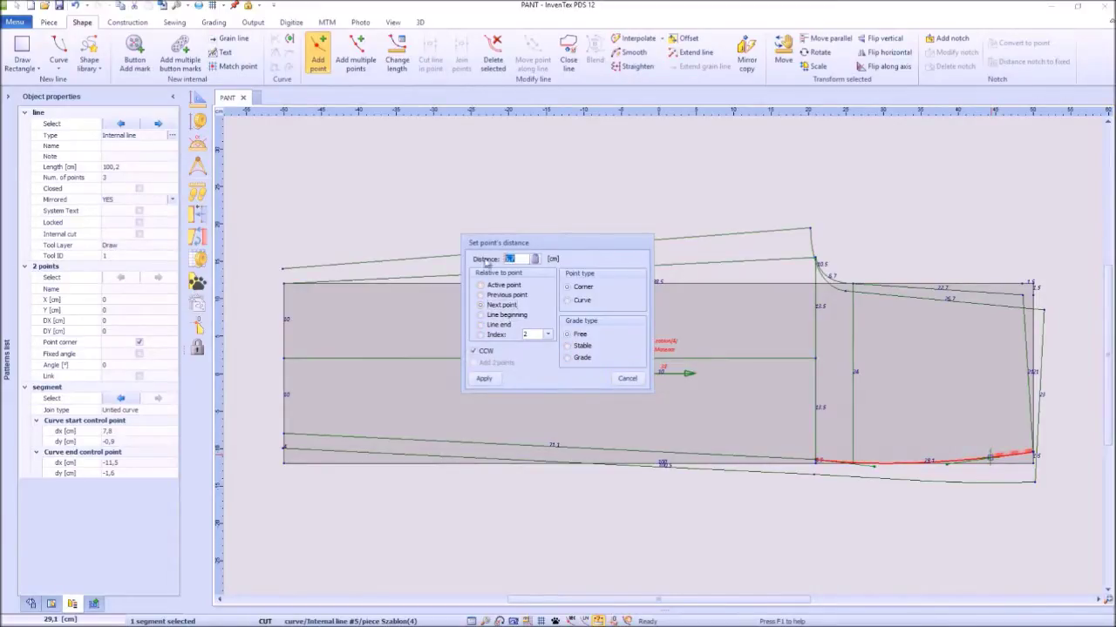
key("Return")
Step: Add a point on the 30.4 cm right-side line, measured from the next point
left_click(1029, 392)
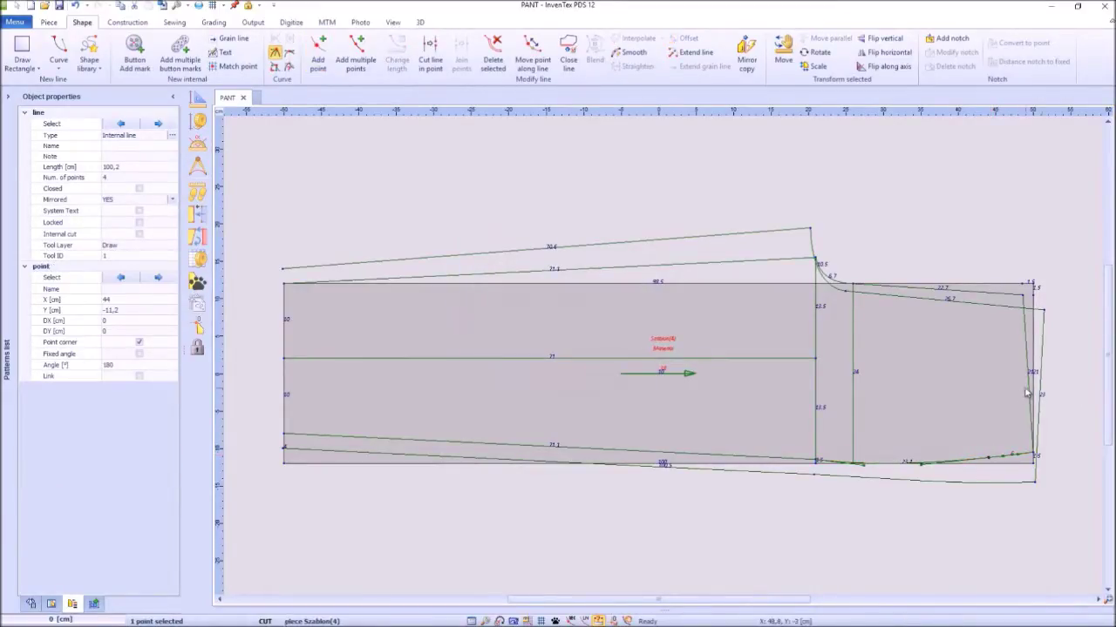
key("Insert")
left_click(482, 307)
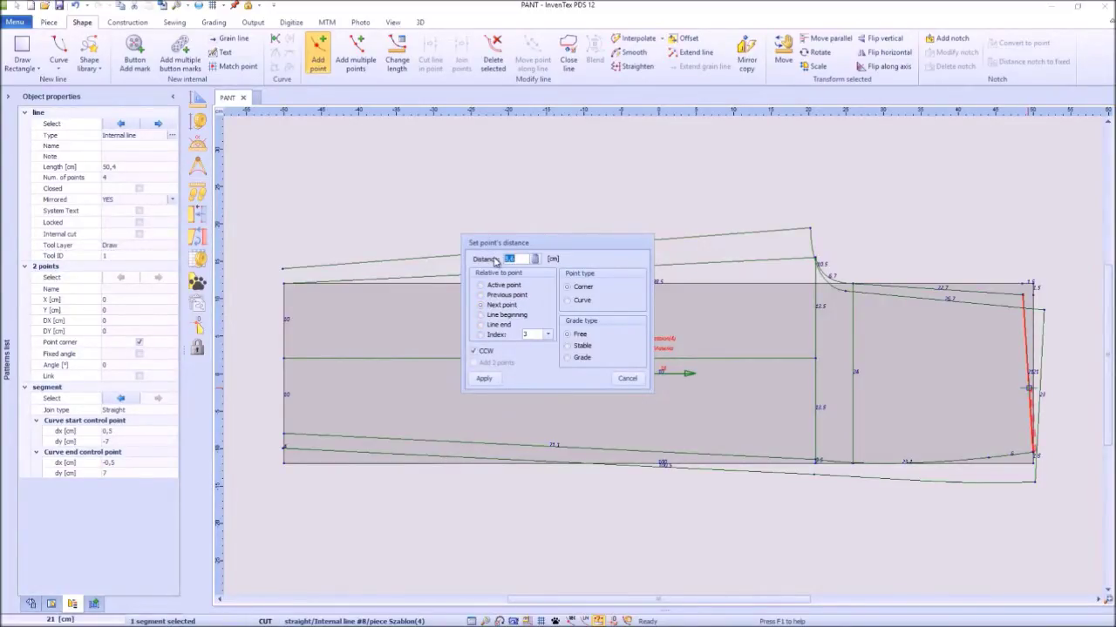
key("Return")
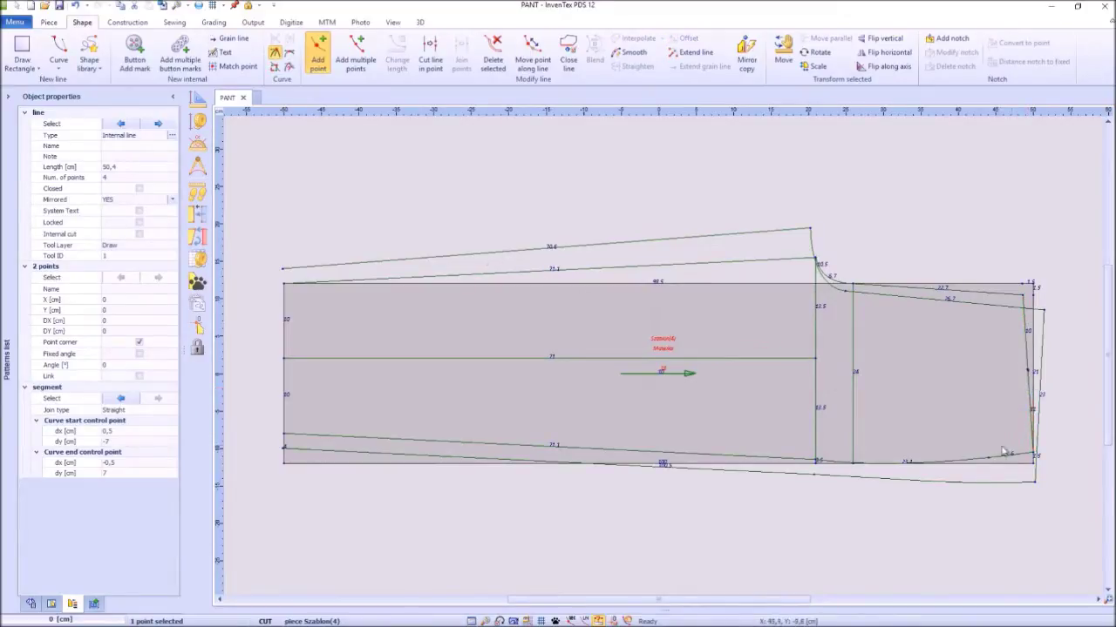
left_click(992, 465)
left_click(59, 52)
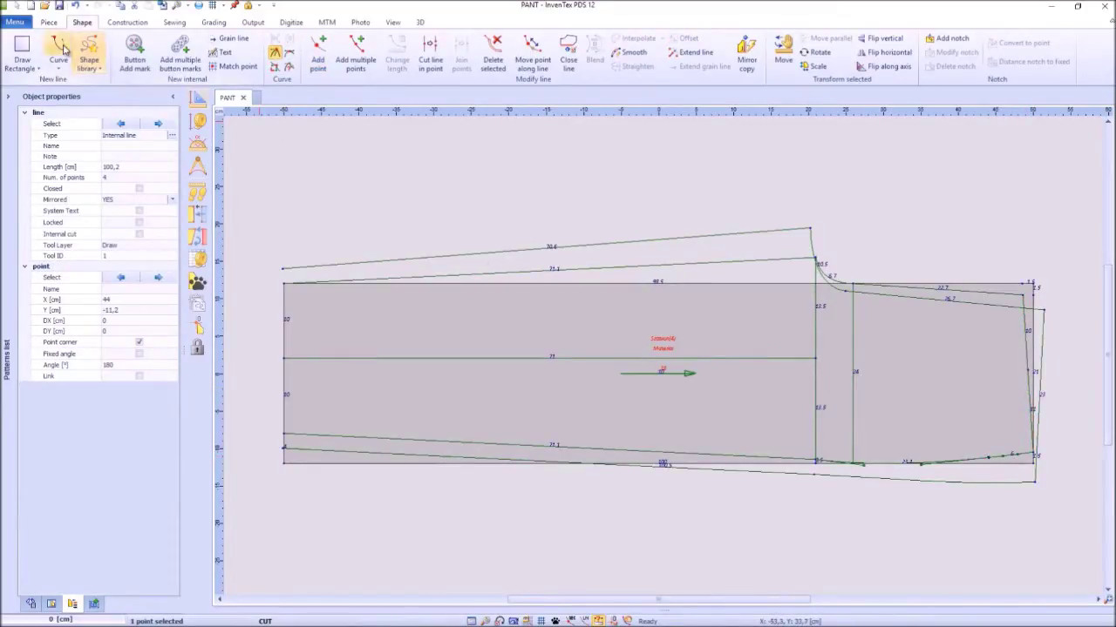
Step: Draw a curved line from the right-edge point down to the bottom curve
left_click(1030, 370)
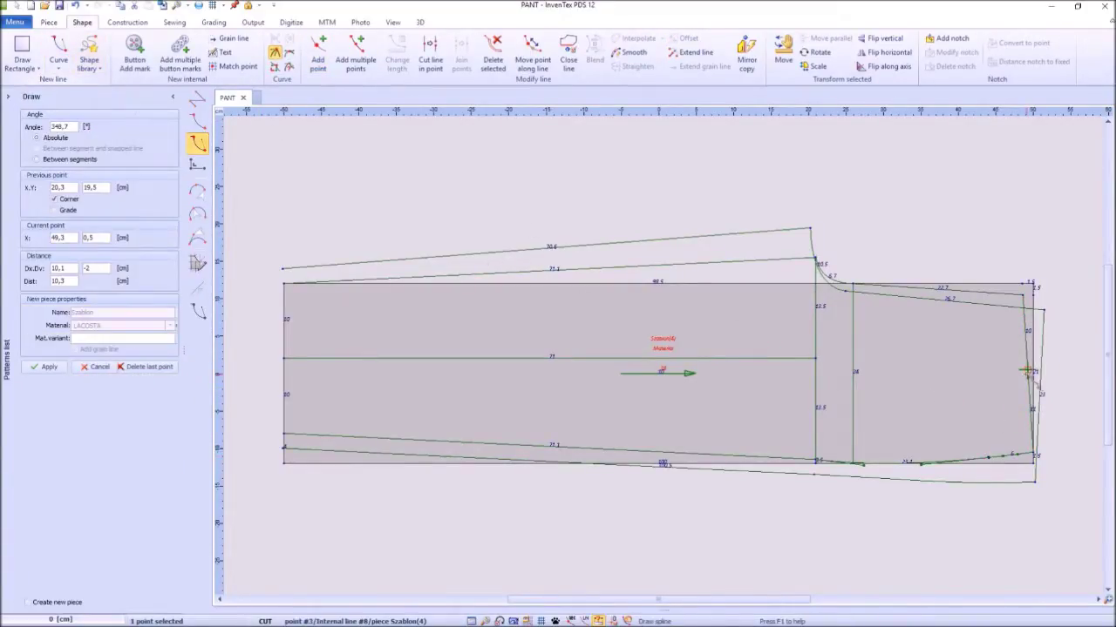
left_click(990, 458)
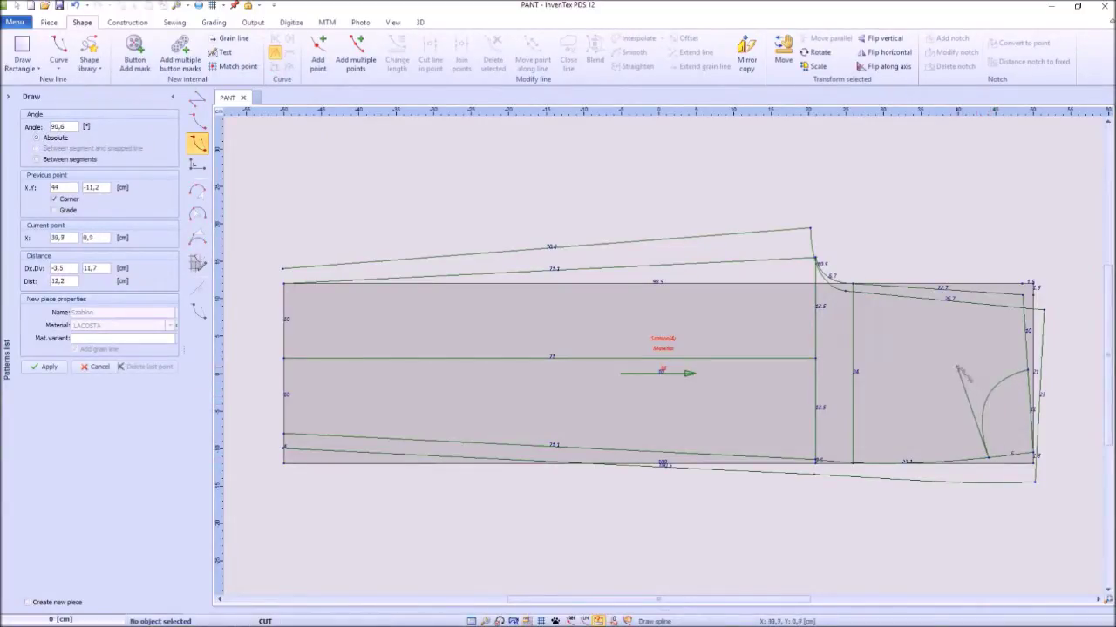
right_click(956, 364)
left_click(977, 384)
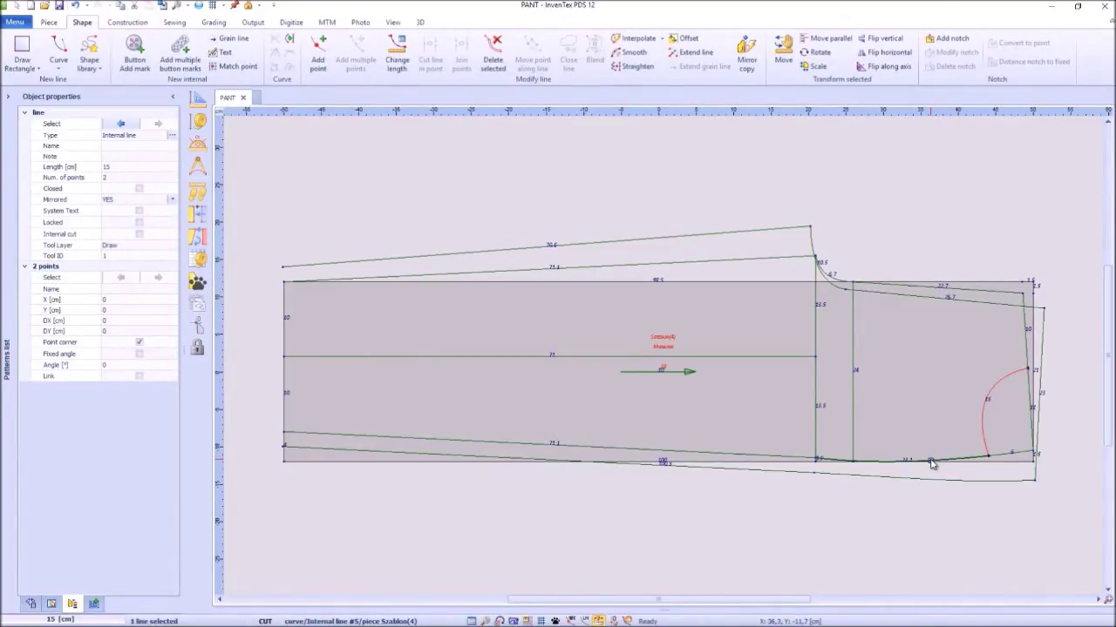
Step: Add a point on the 100.2 cm bottom curve, bringing it to 6 points
left_click(930, 461)
left_click(929, 461)
left_click(480, 305)
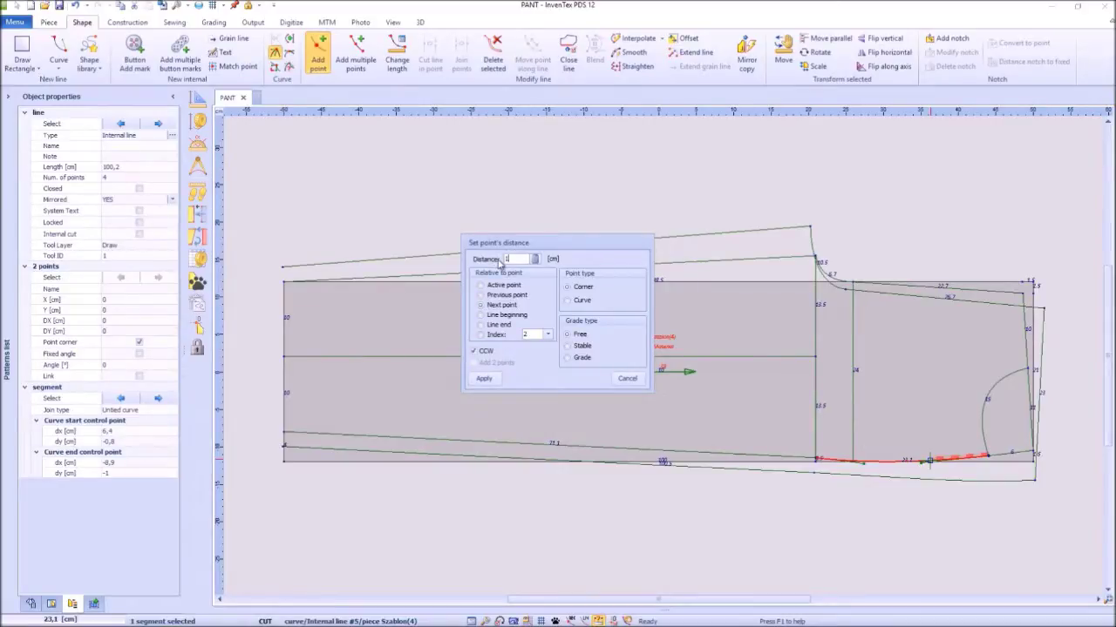
key("Return")
Step: Shift the right-edge point slightly left and add a point to the 50.4 cm right-side line
left_click_drag(1034, 341, 1025, 340)
left_click(1026, 341)
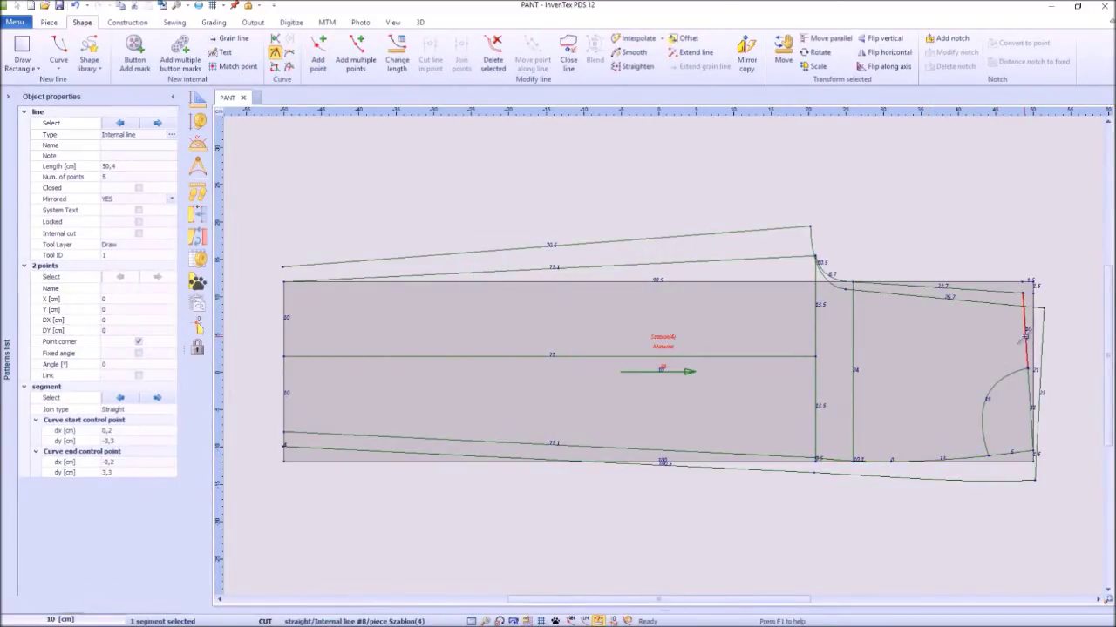
key("Insert")
left_click(501, 305)
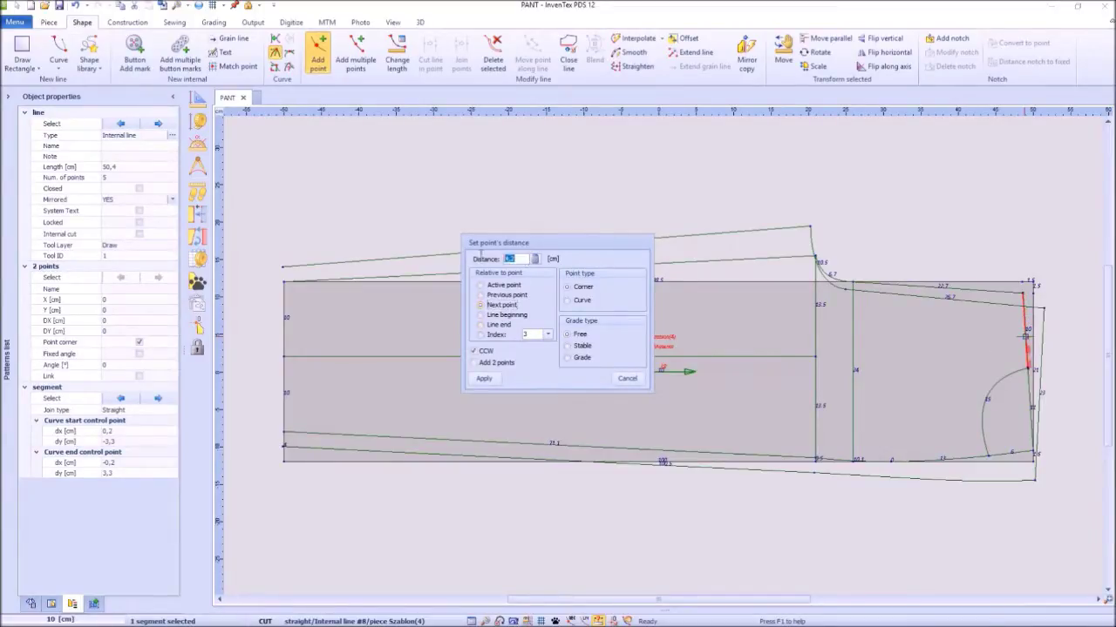
key("Return")
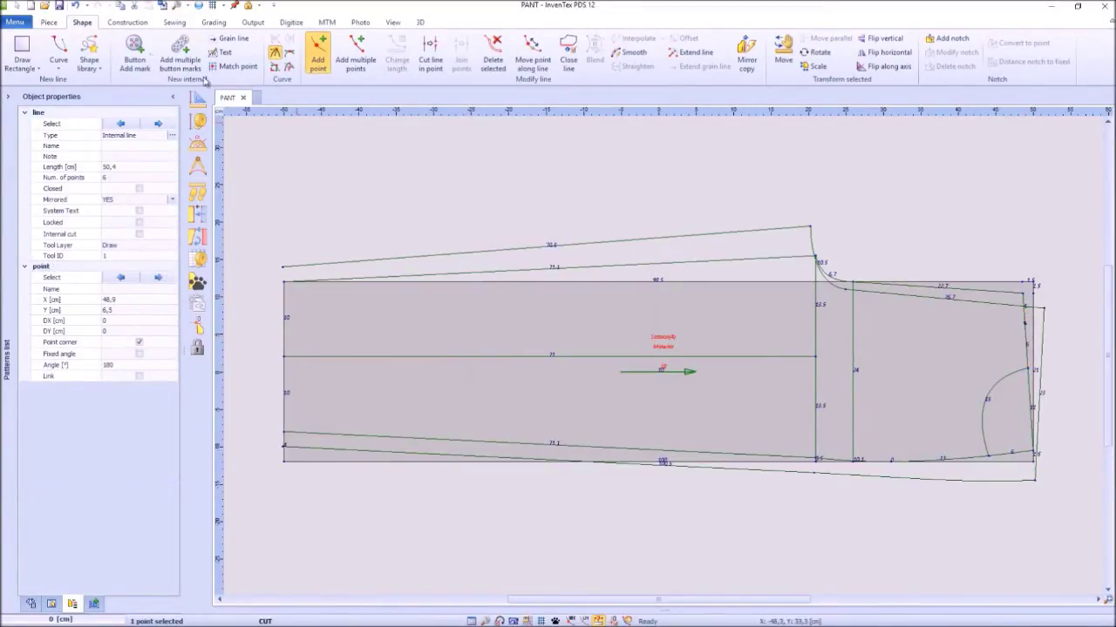
Step: Draw a 31 cm polygonal line leftward from the right-edge point, nudging its end further left
left_click(64, 69)
left_click(65, 79)
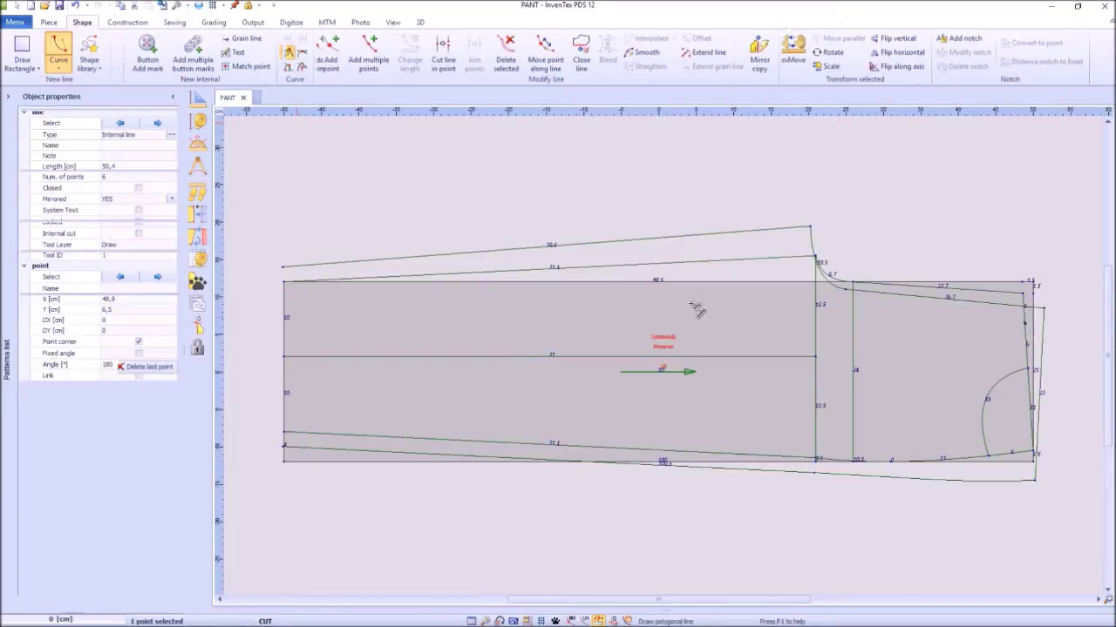
left_click(1028, 326)
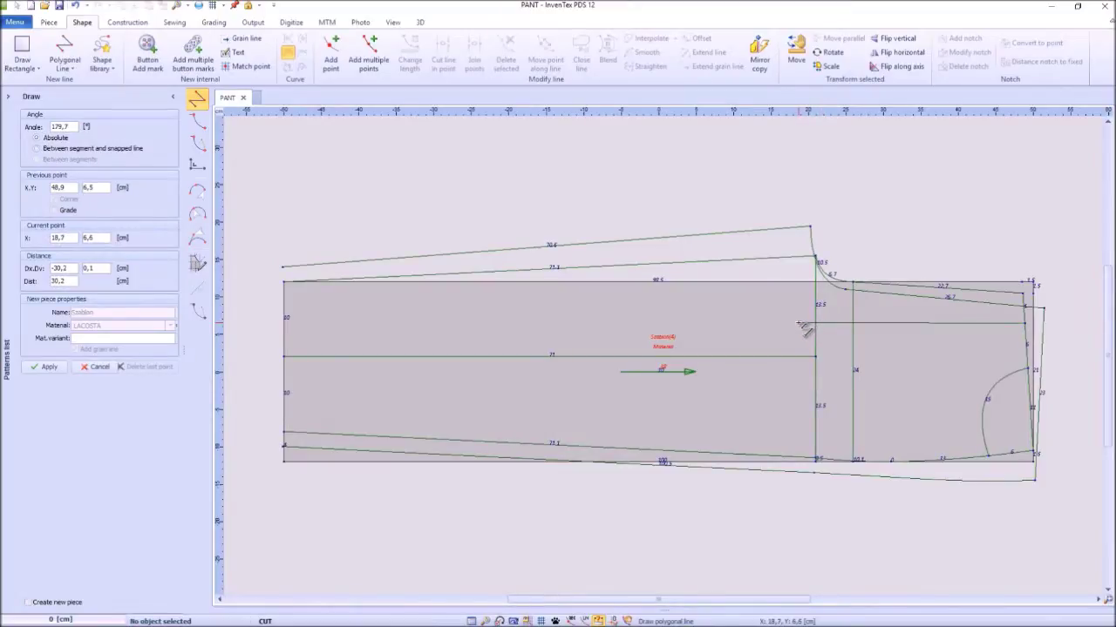
left_click(799, 323)
right_click(798, 338)
left_click(808, 357)
key("Escape")
left_click(797, 323)
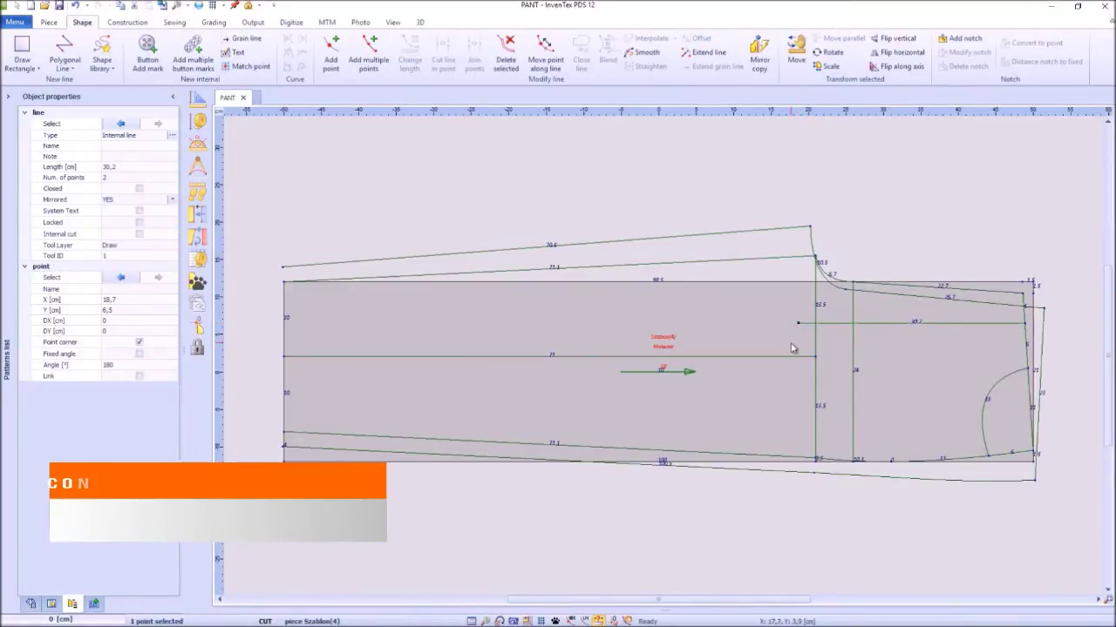
key("Left")
key("Left")
key("Left")
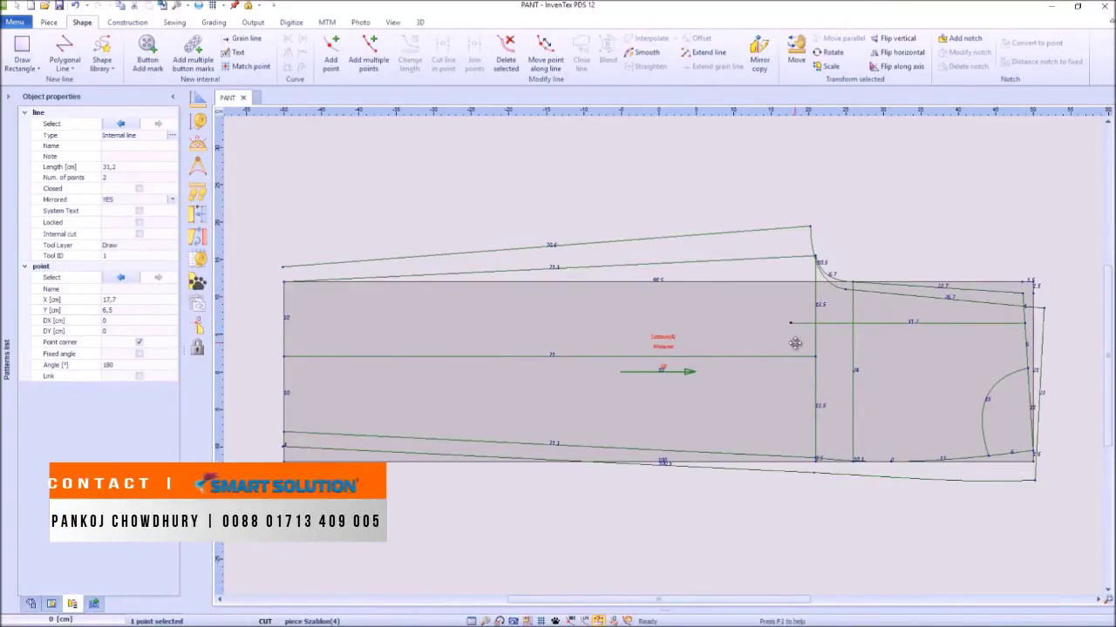
left_click(893, 468)
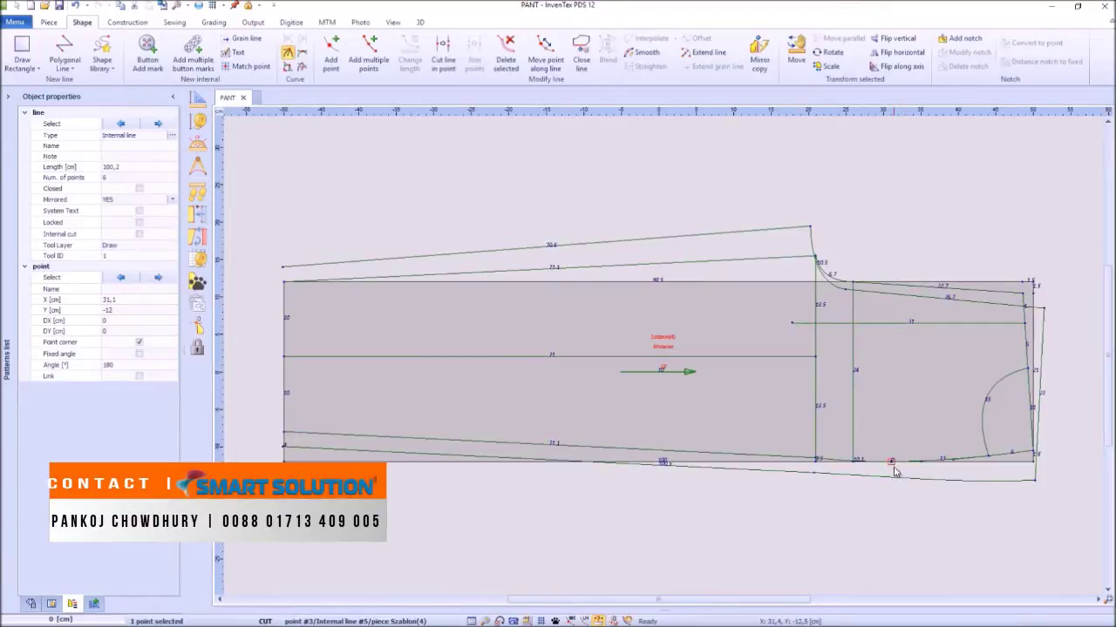
Step: Draw a three-point curve from the horizontal line's end down to the bottom line
left_click(66, 68)
left_click(73, 111)
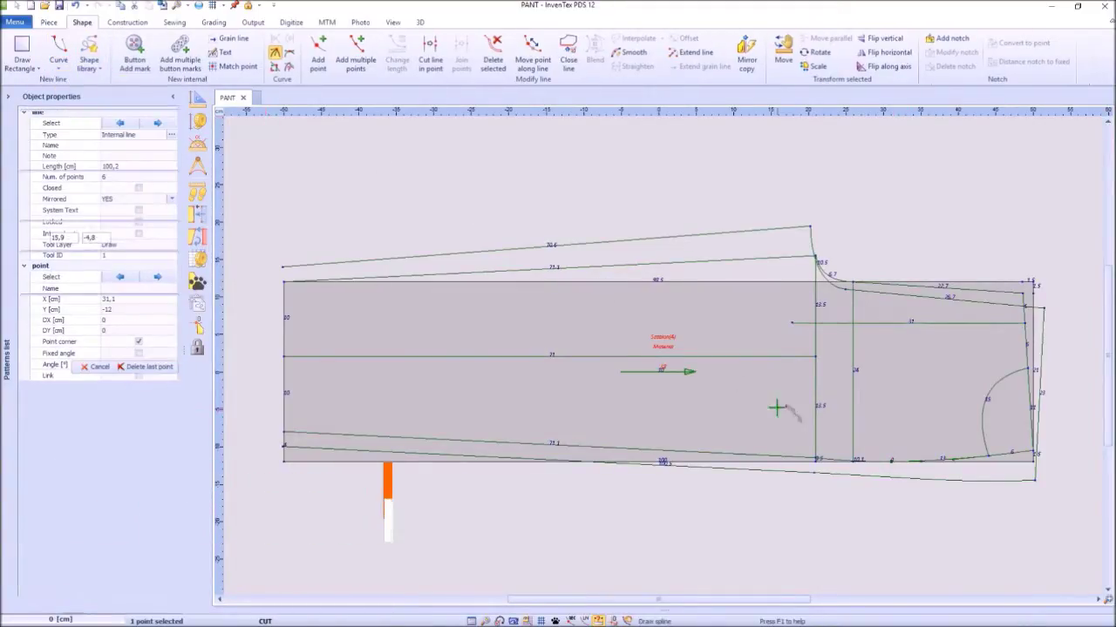
left_click(792, 324)
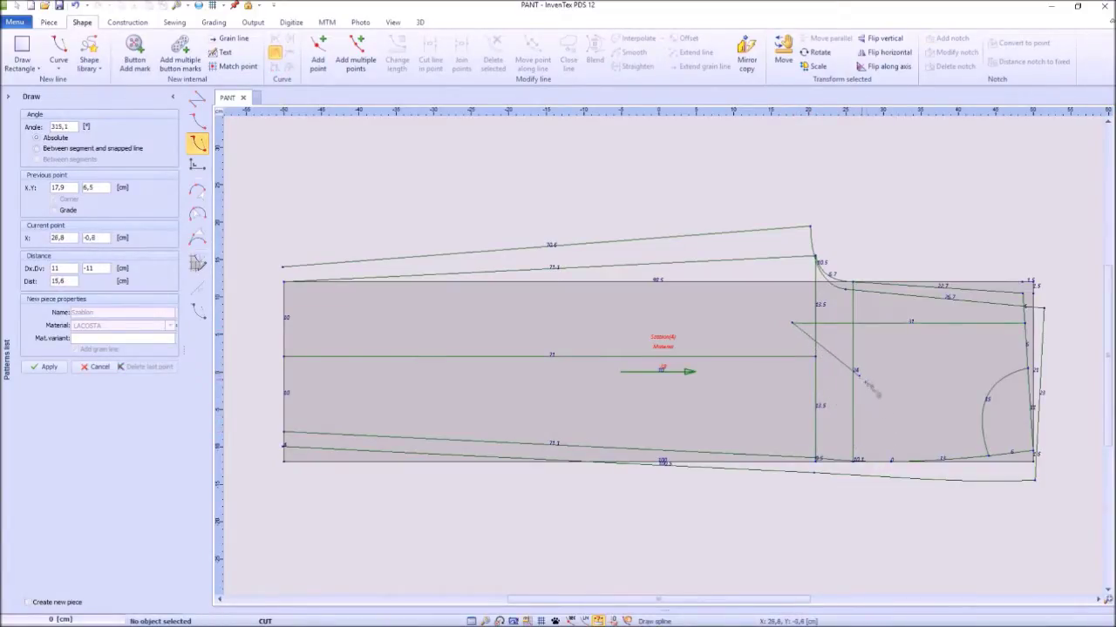
left_click_drag(868, 391, 800, 366)
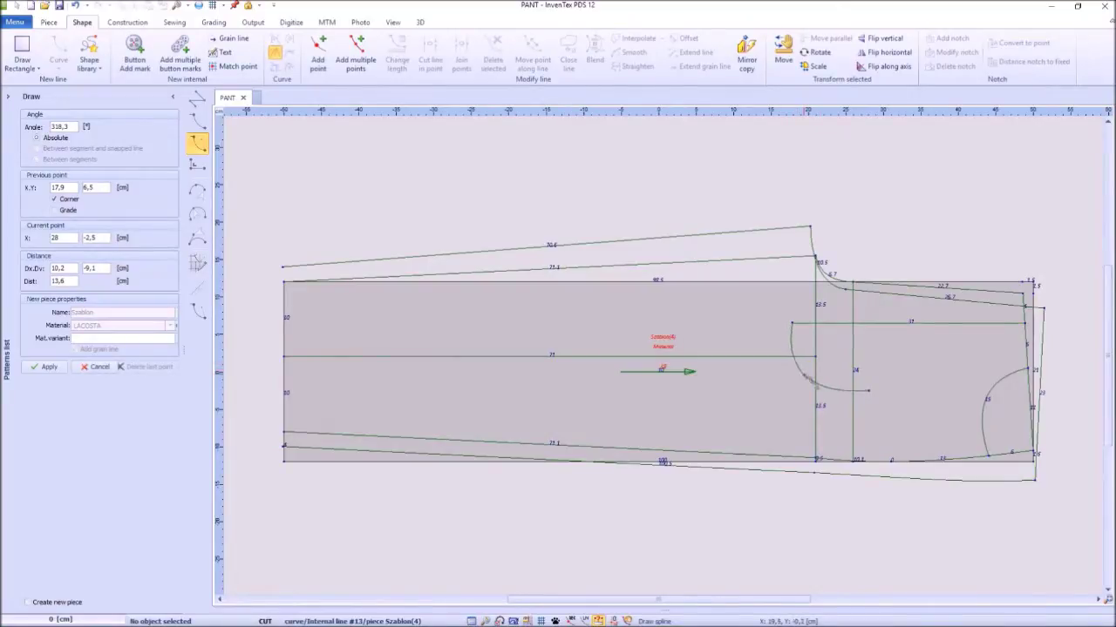
left_click_drag(818, 387, 815, 385)
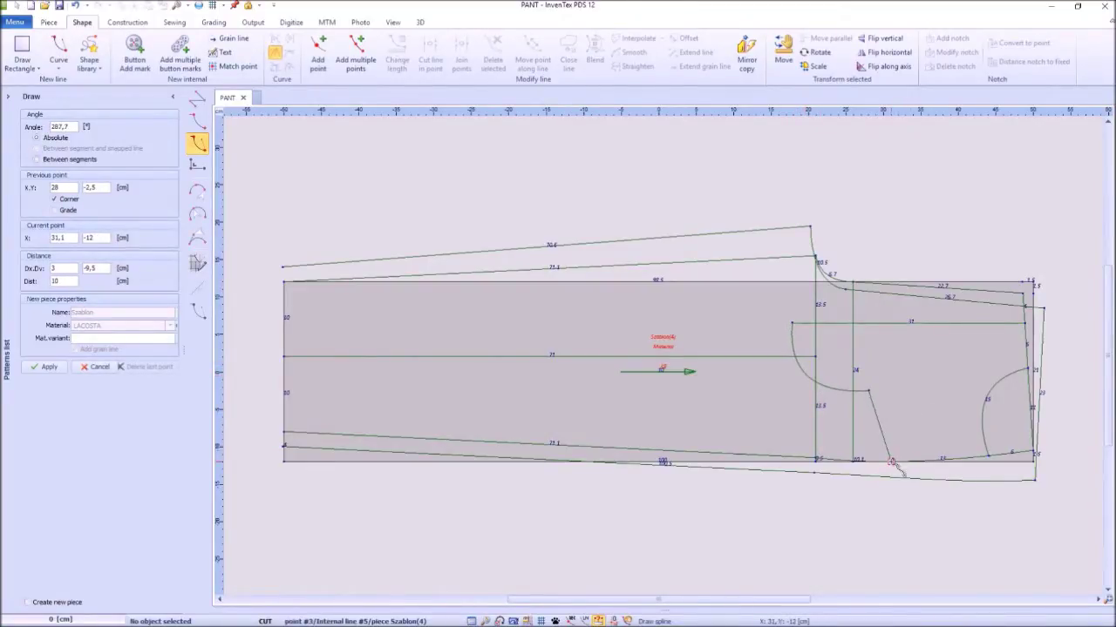
left_click_drag(890, 461, 888, 422)
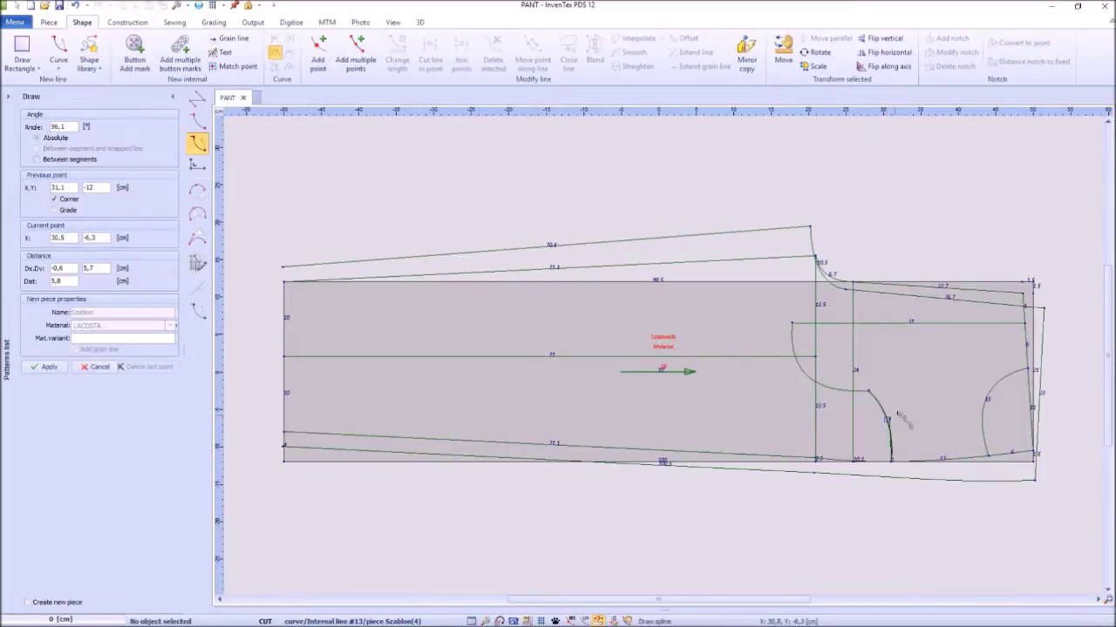
right_click(916, 401)
left_click(931, 411)
Step: Move the curve's middle point and bend the segment into a smooth S-shaped pocket line
left_click(869, 391)
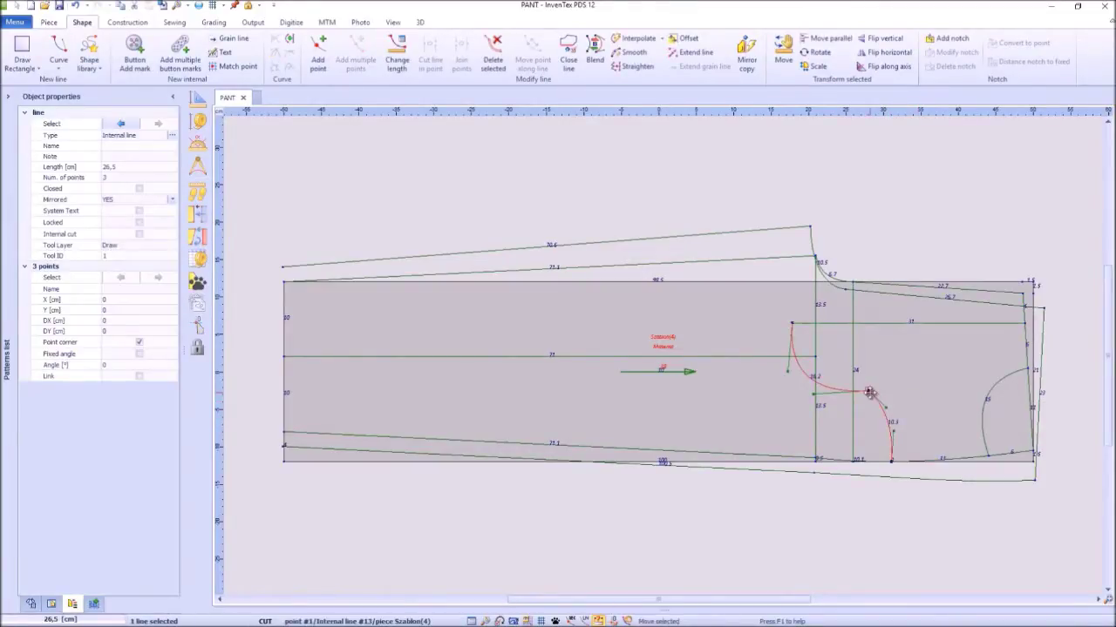
mouse_move(868, 391)
left_mouse_down()
mouse_move(797, 406)
mouse_move(862, 415)
left_mouse_up()
left_click(862, 415)
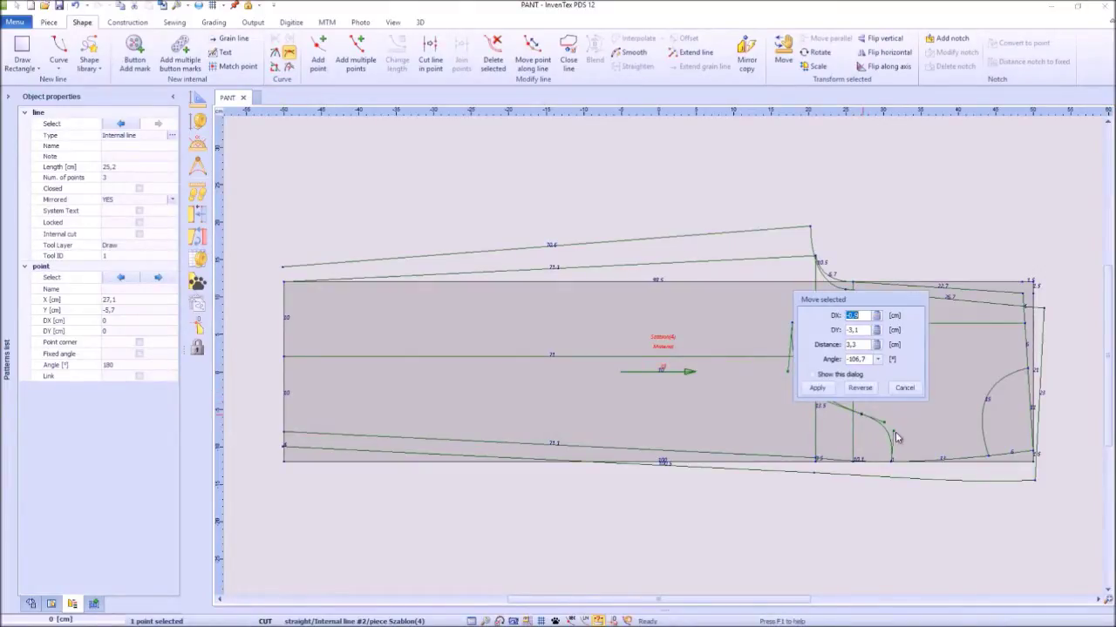
left_click(819, 392)
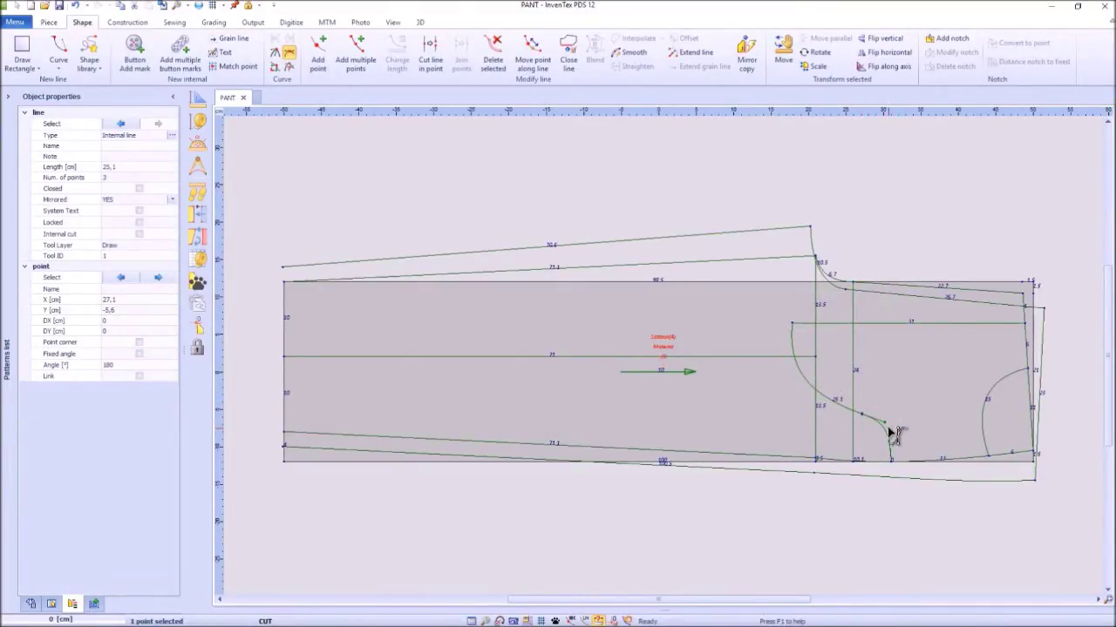
left_click(795, 365)
left_click_drag(795, 364, 796, 387)
left_click(759, 414)
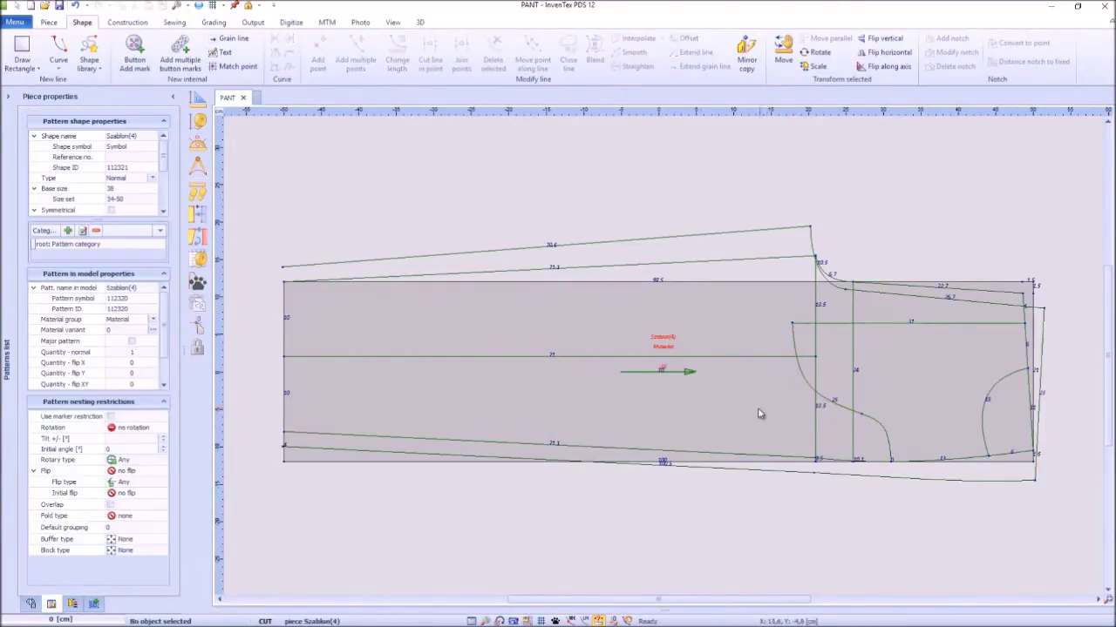
Step: Trace the back outline from the lower-left corner into a piece named back, material Basic_Fabric
left_click(129, 22)
left_click(51, 58)
left_click(283, 448)
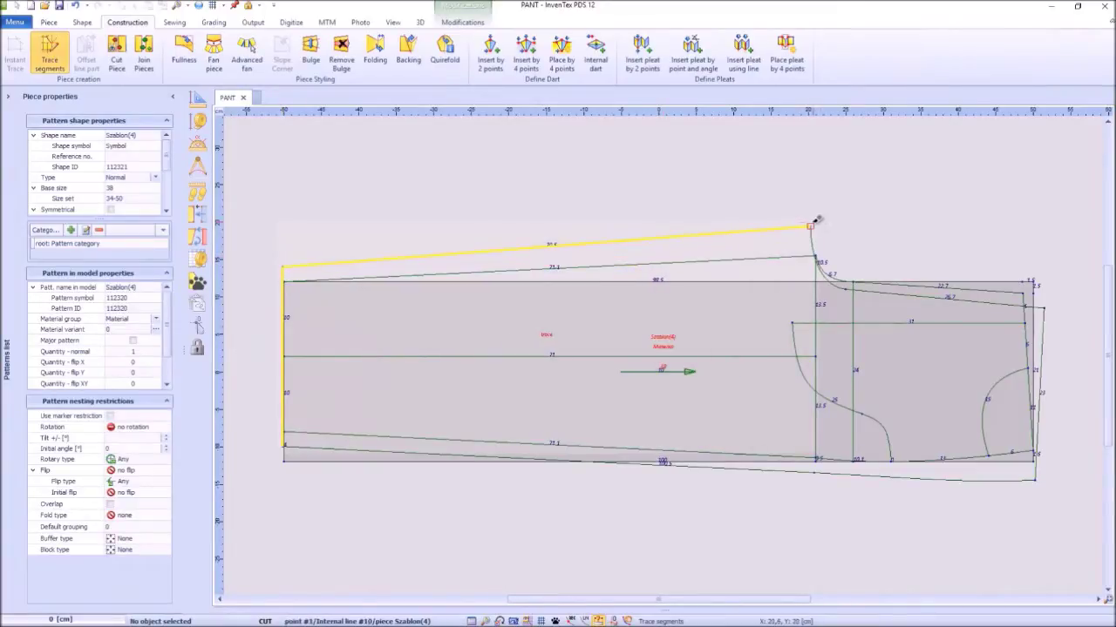
left_click(854, 284)
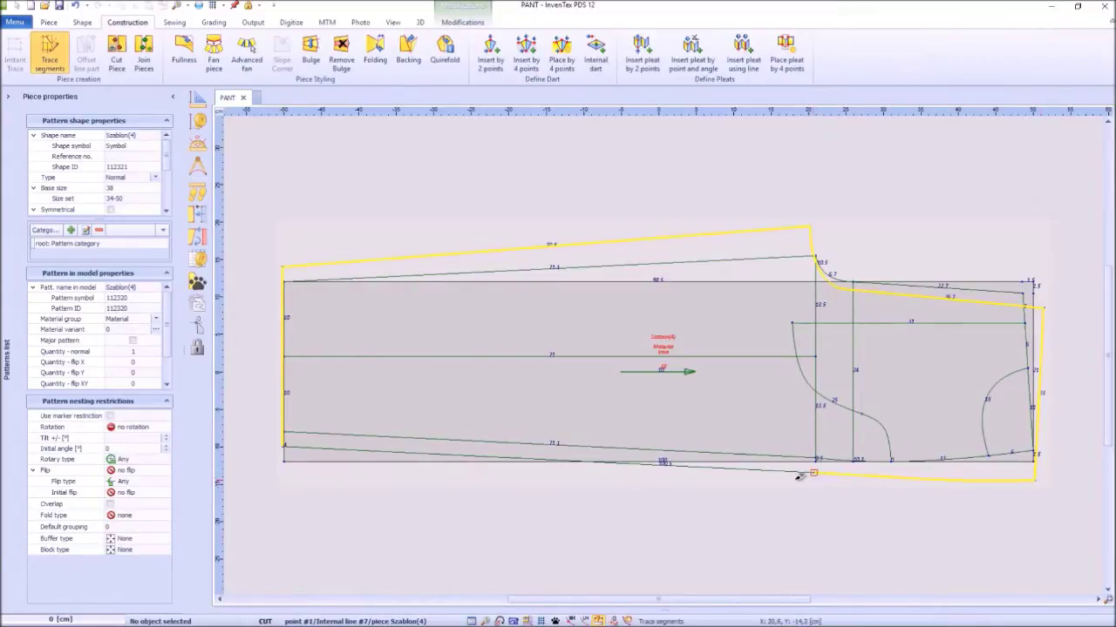
left_click(287, 448)
type("back")
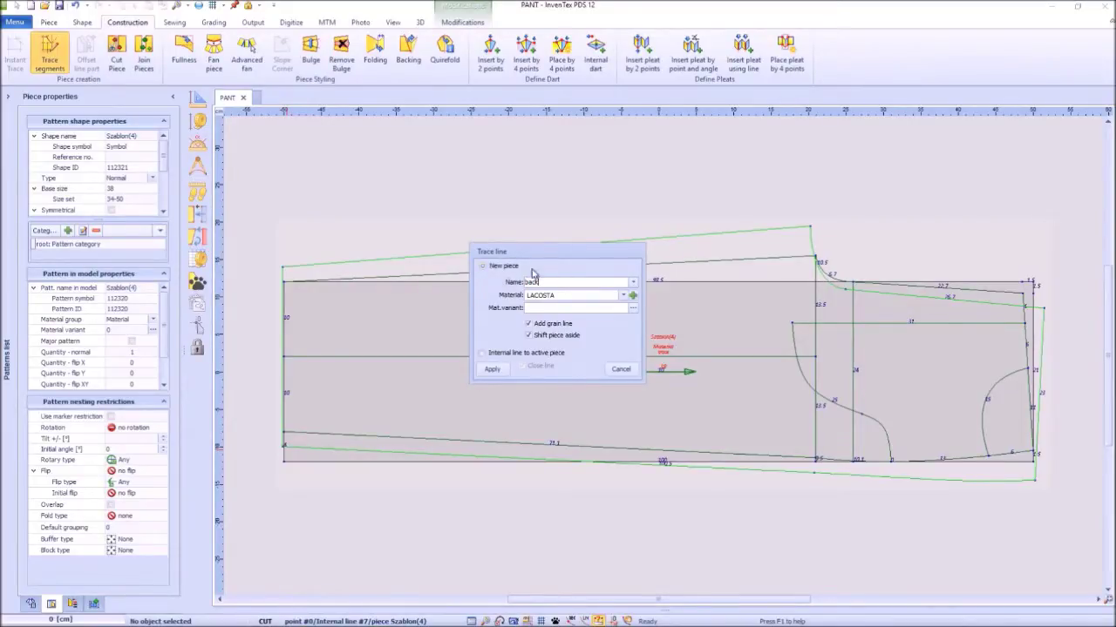
left_click(627, 297)
left_click(568, 326)
left_click(495, 367)
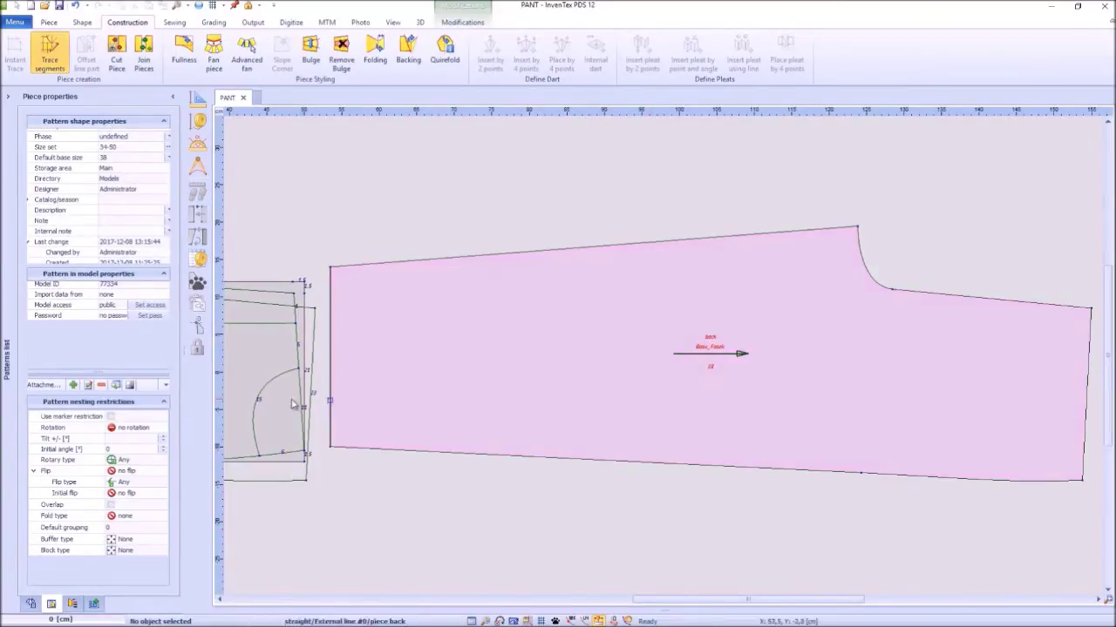
left_click(658, 360)
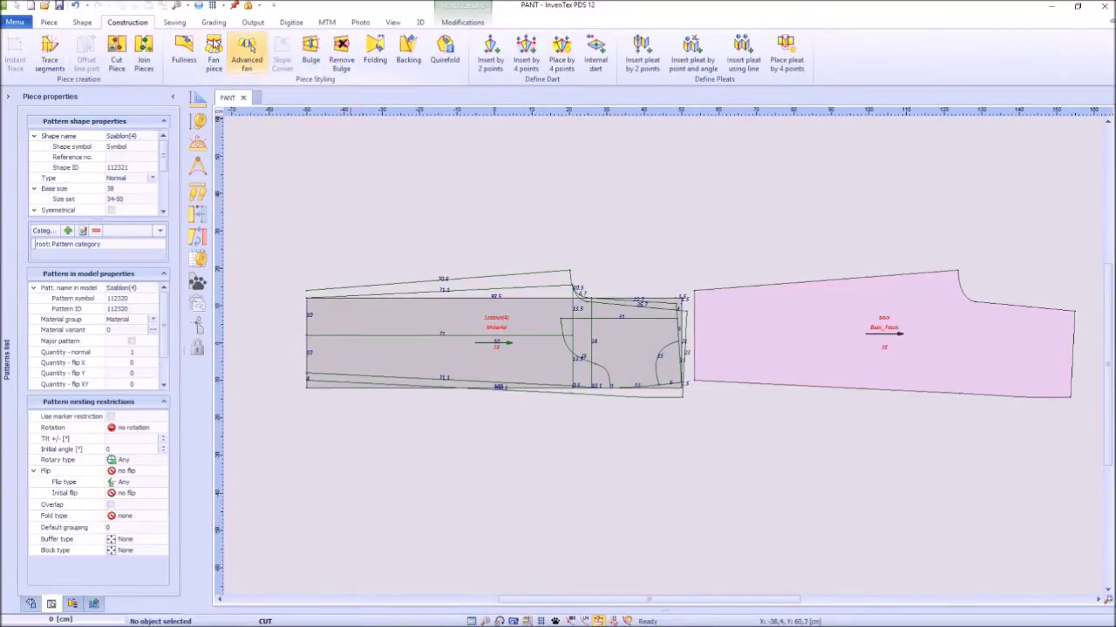
Step: Trace the front outline as piece front in Basic_Fabric and drag it below the back piece
left_click(41, 50)
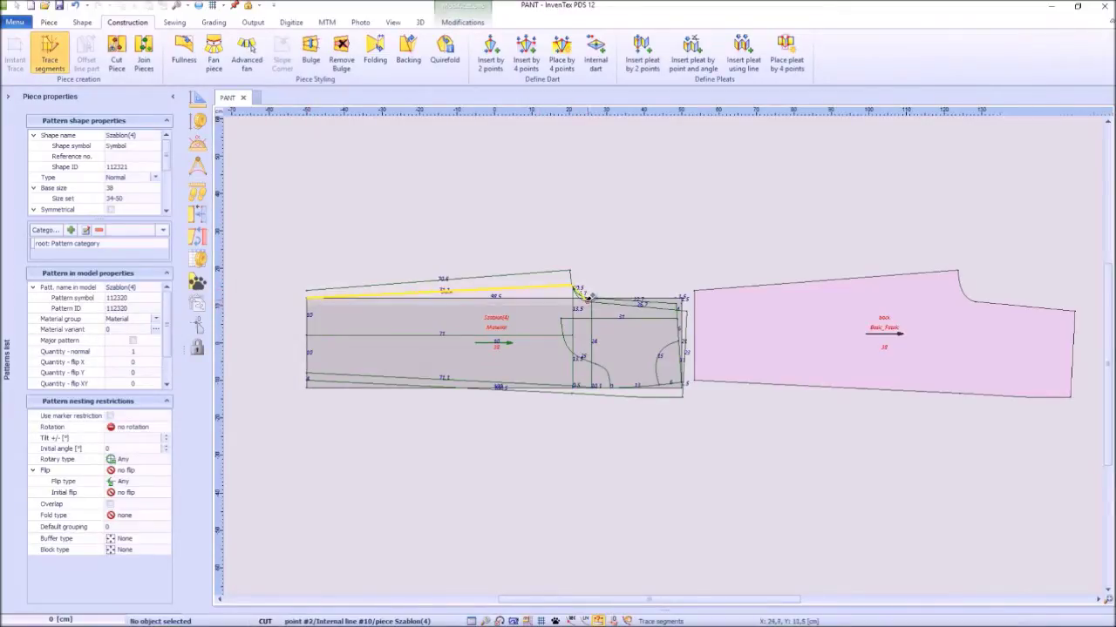
scroll(585, 299, "up", 2)
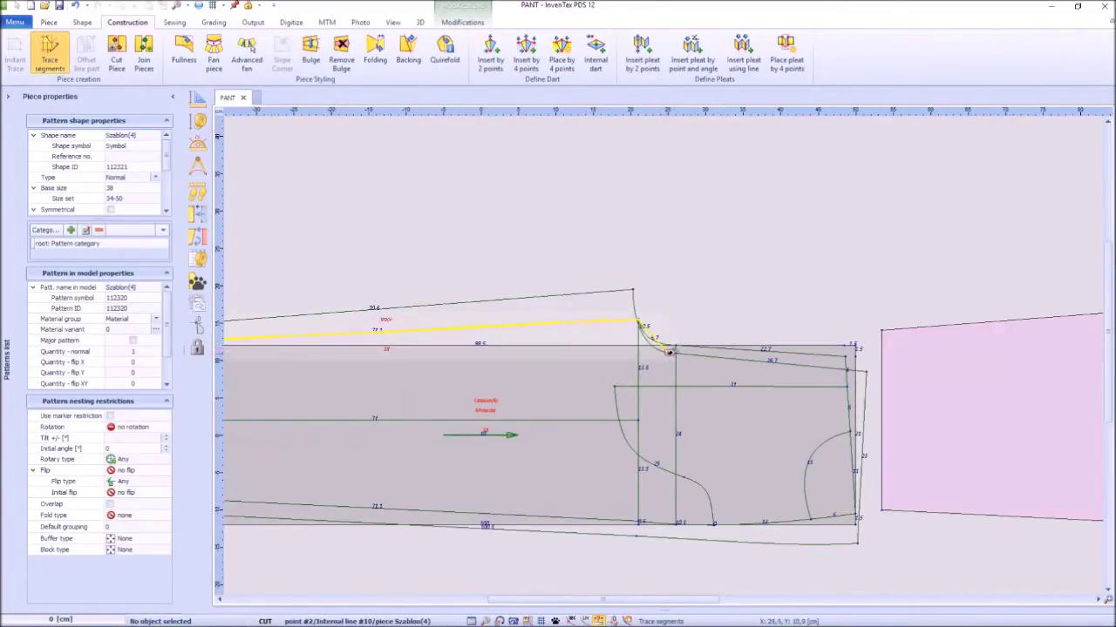
scroll(648, 337, "up", 3)
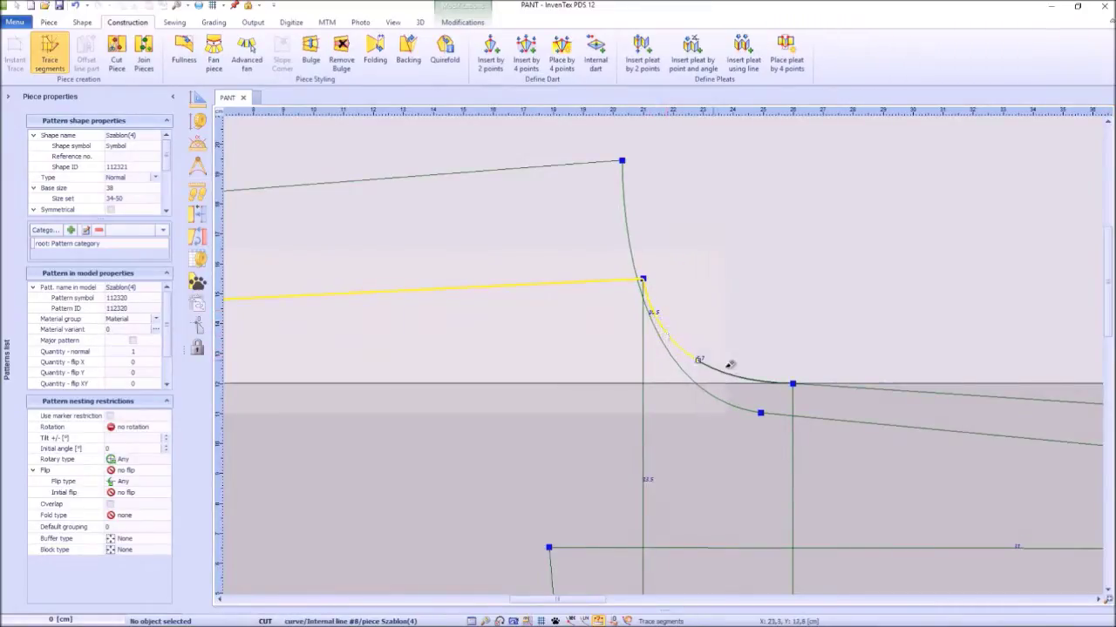
scroll(817, 384, "down", 4)
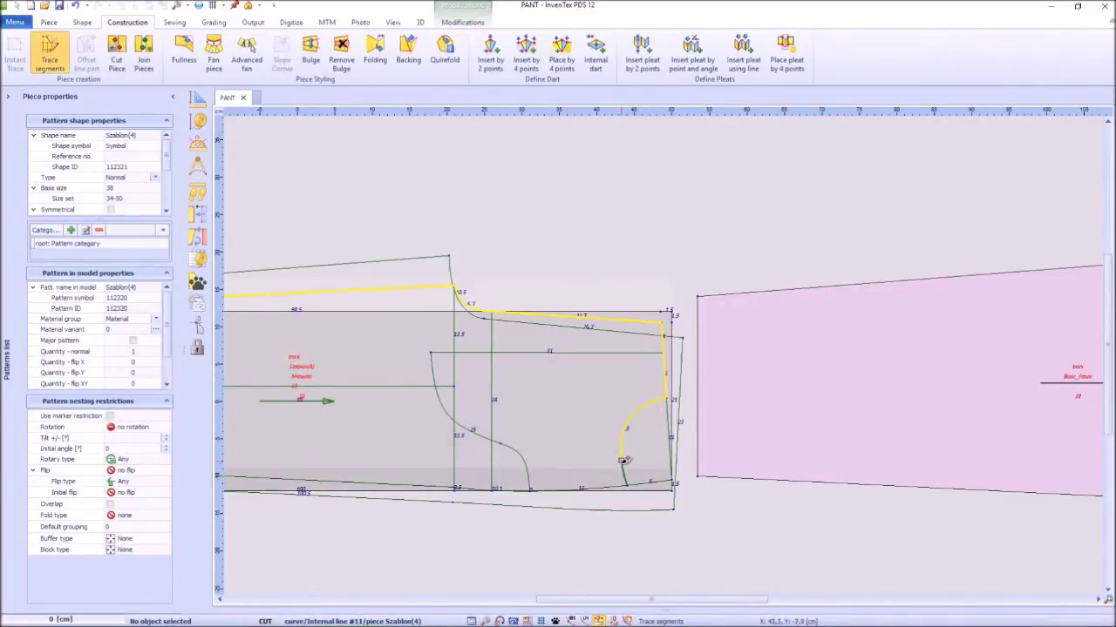
scroll(593, 340, "down", 3)
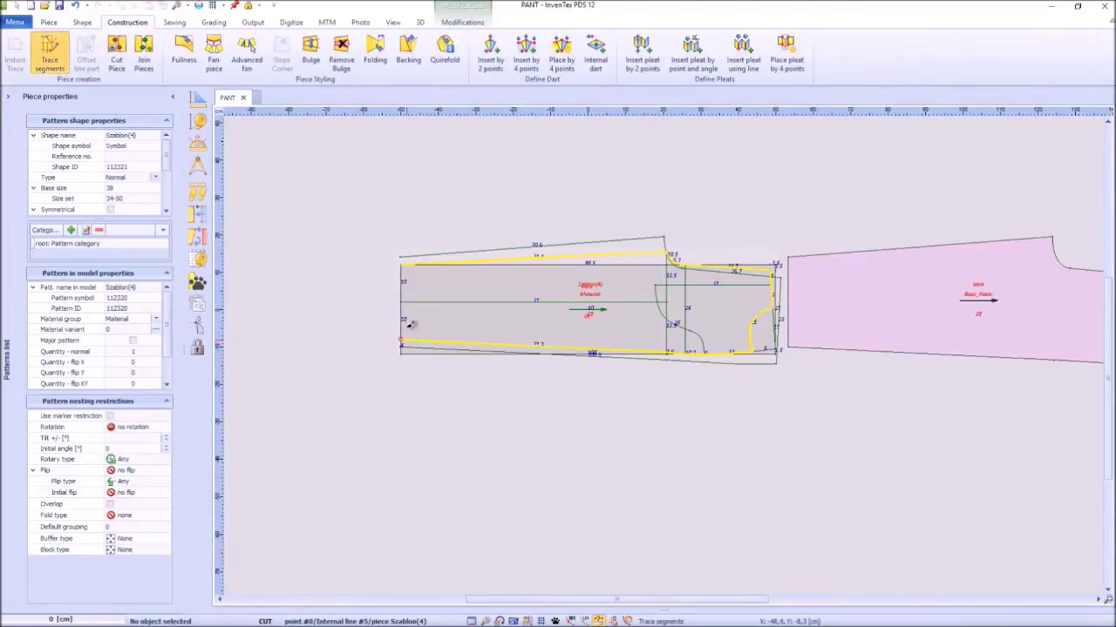
left_click(404, 265)
type("front")
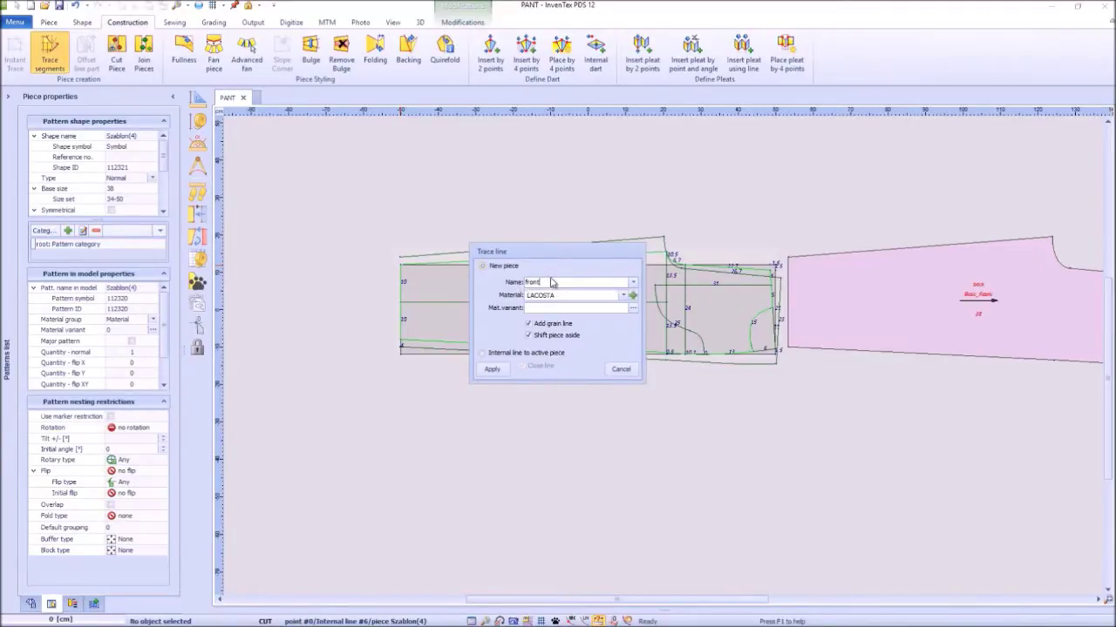
left_click(556, 298)
left_click(558, 323)
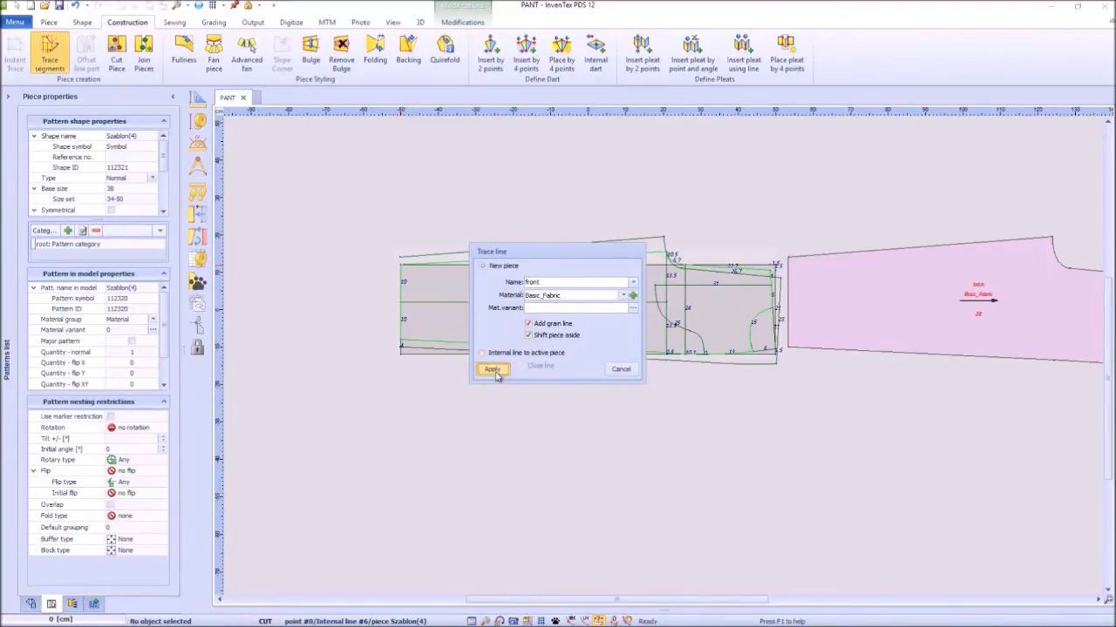
left_click(491, 369)
mouse_move(1031, 315)
left_mouse_down()
mouse_move(823, 427)
mouse_move(593, 408)
left_mouse_up()
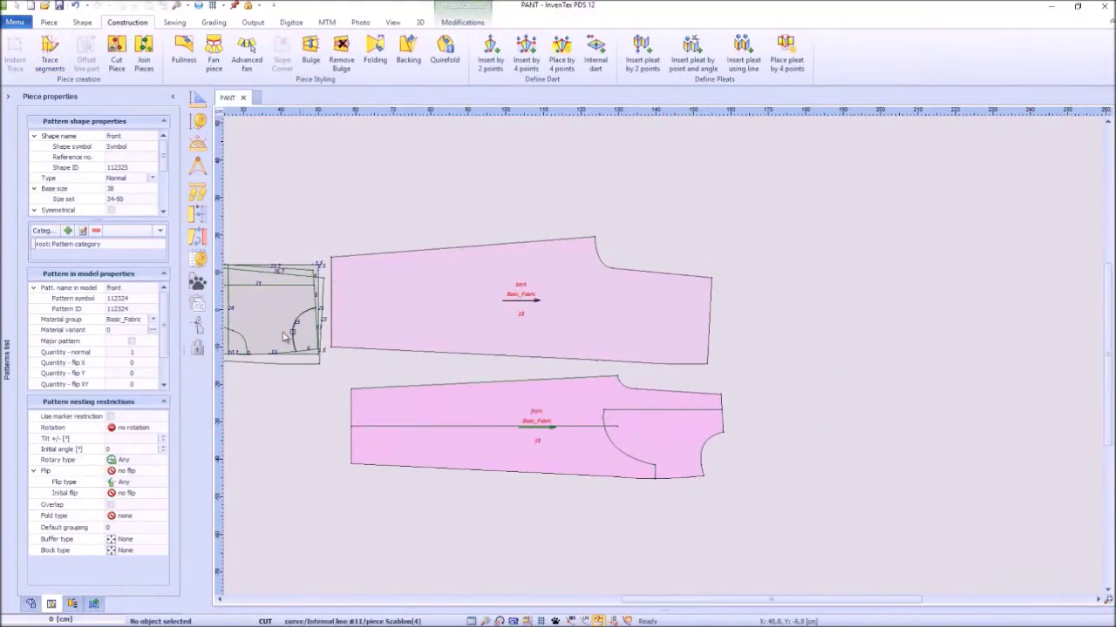
scroll(664, 358, "up", 2)
Step: Trace the pocket facing into a Szablon piece in Basic_Fabric and move it beside the front piece
left_click(50, 54)
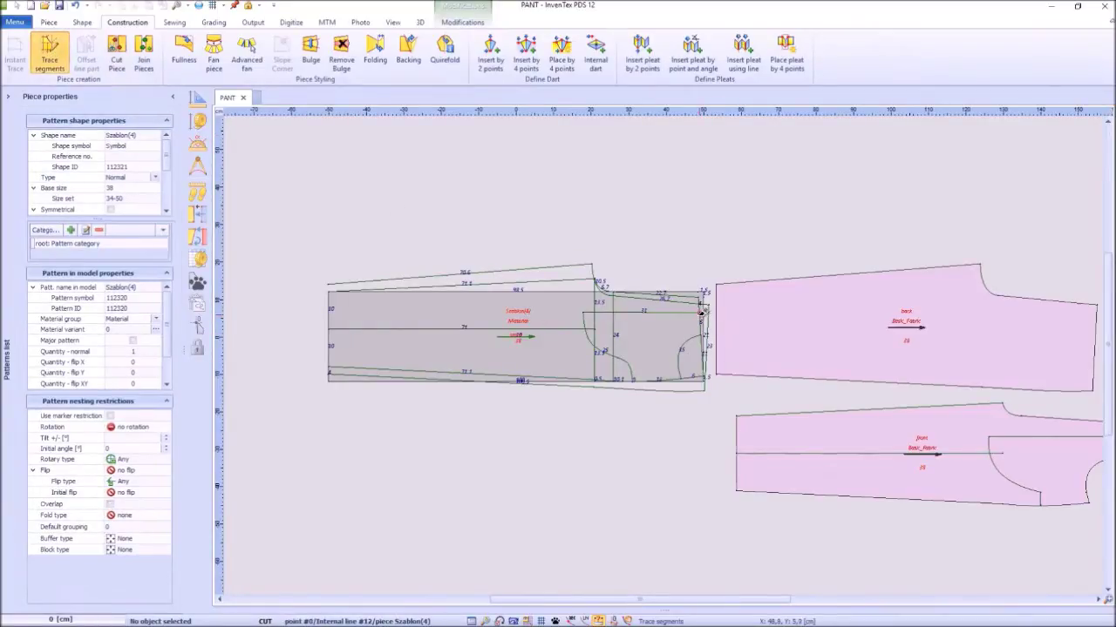
left_click(584, 311)
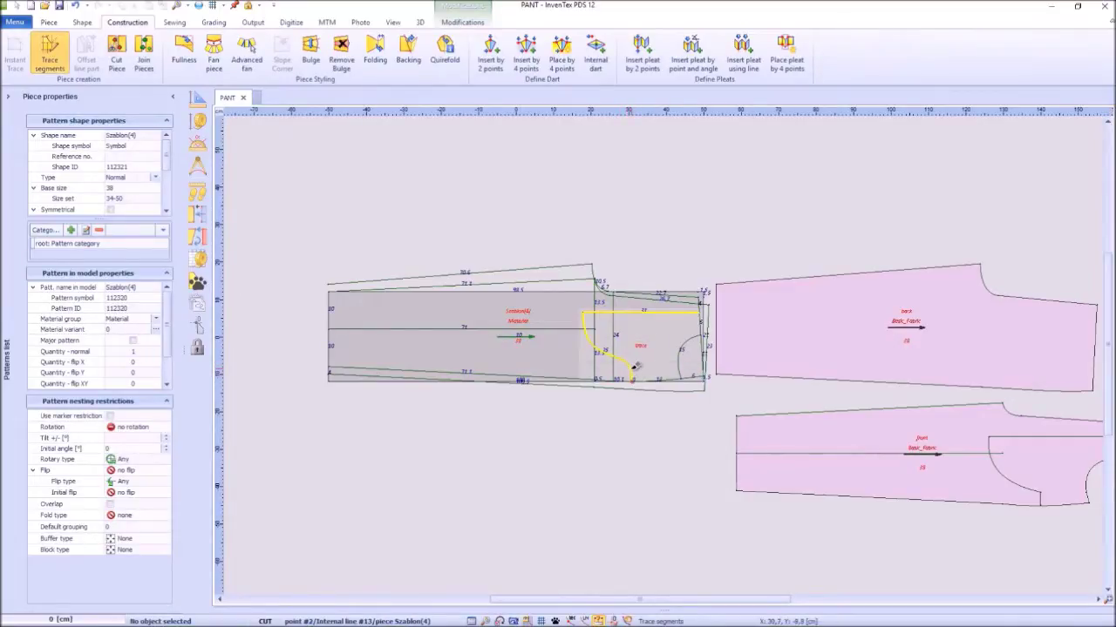
left_click(703, 311)
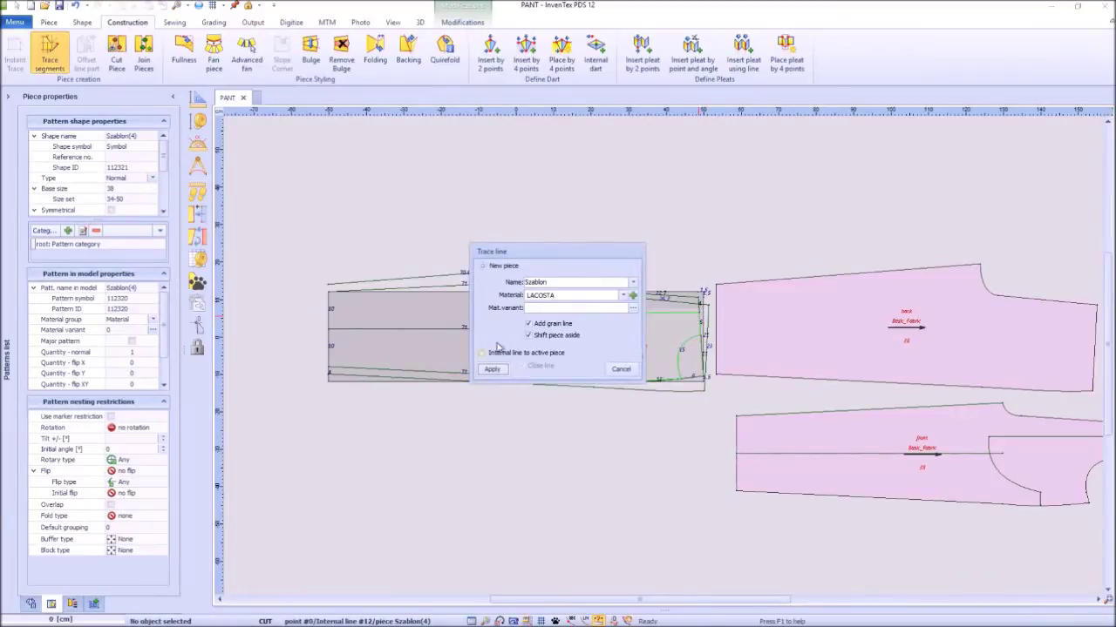
left_click(628, 297)
left_click(562, 315)
left_click(492, 368)
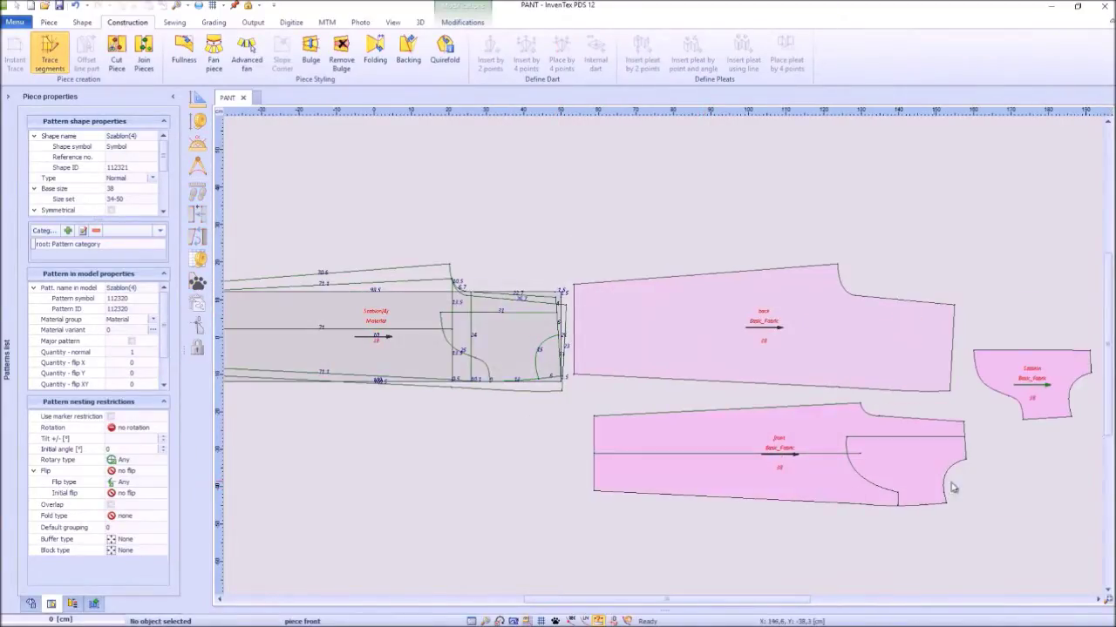
key("Escape")
left_click_drag(1054, 411, 1058, 488)
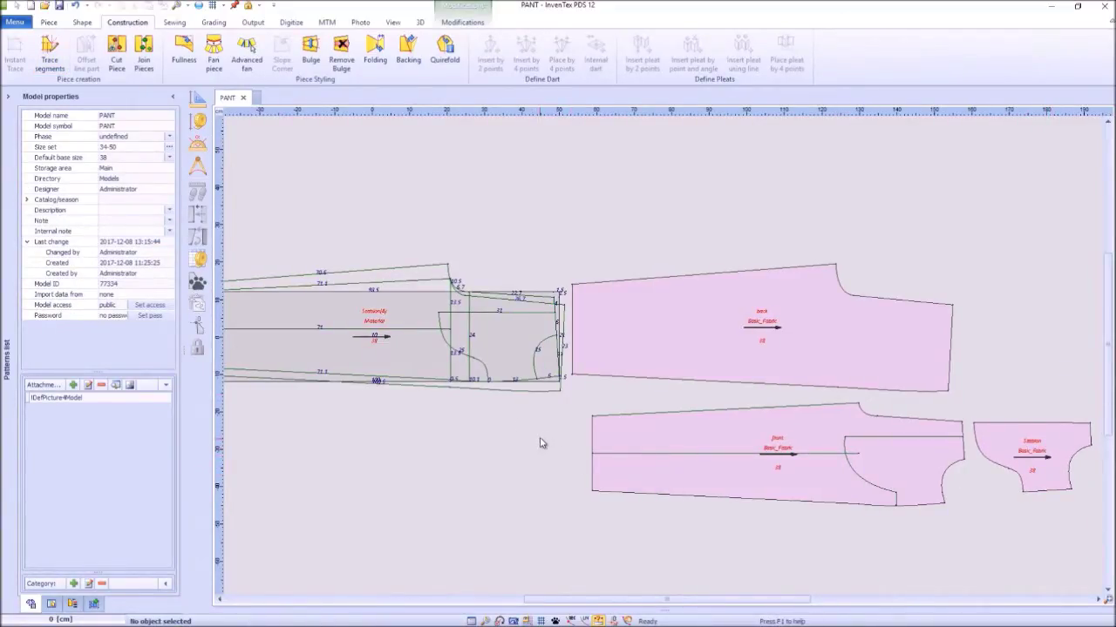
Step: Trace the second pocket facing into piece Szablon(2) with Basic_Fabric material
left_click(50, 54)
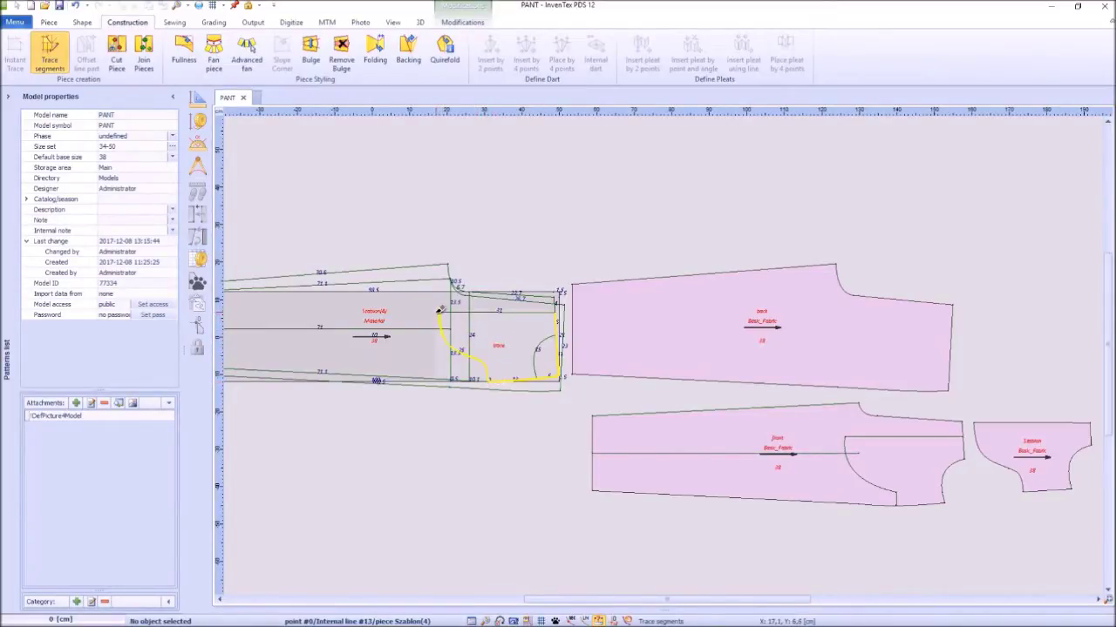
left_click(562, 312)
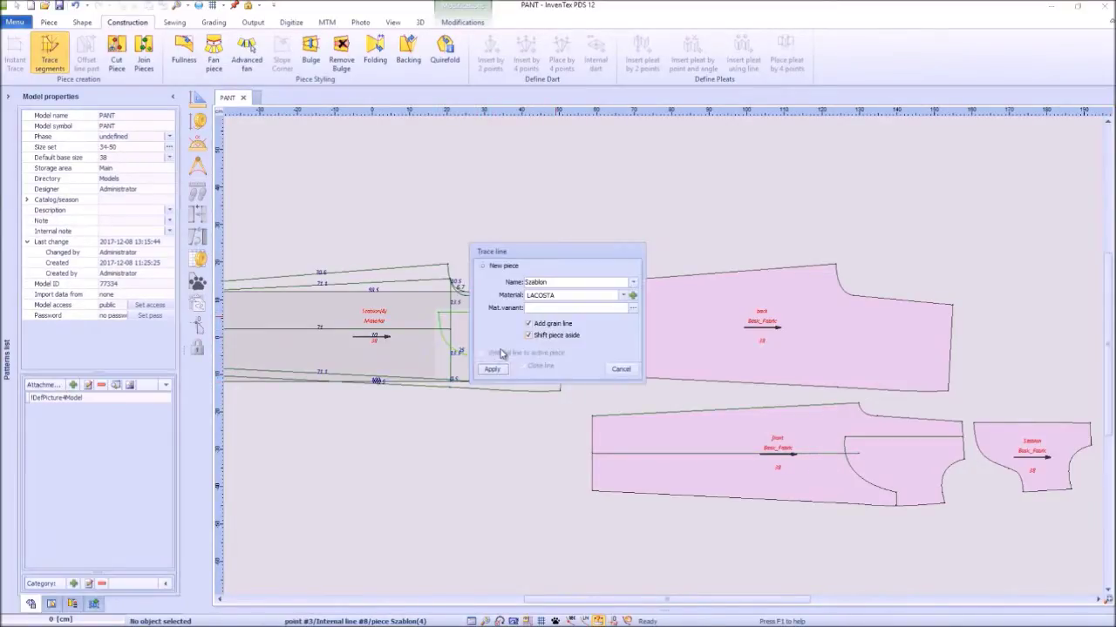
left_click(627, 296)
left_click(566, 328)
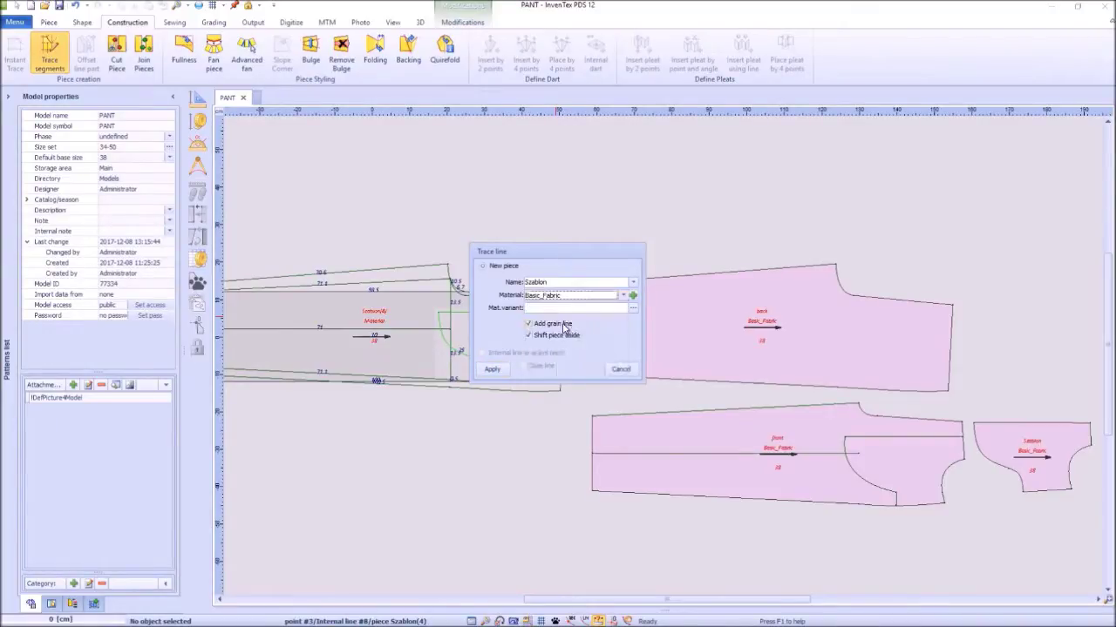
left_click(491, 368)
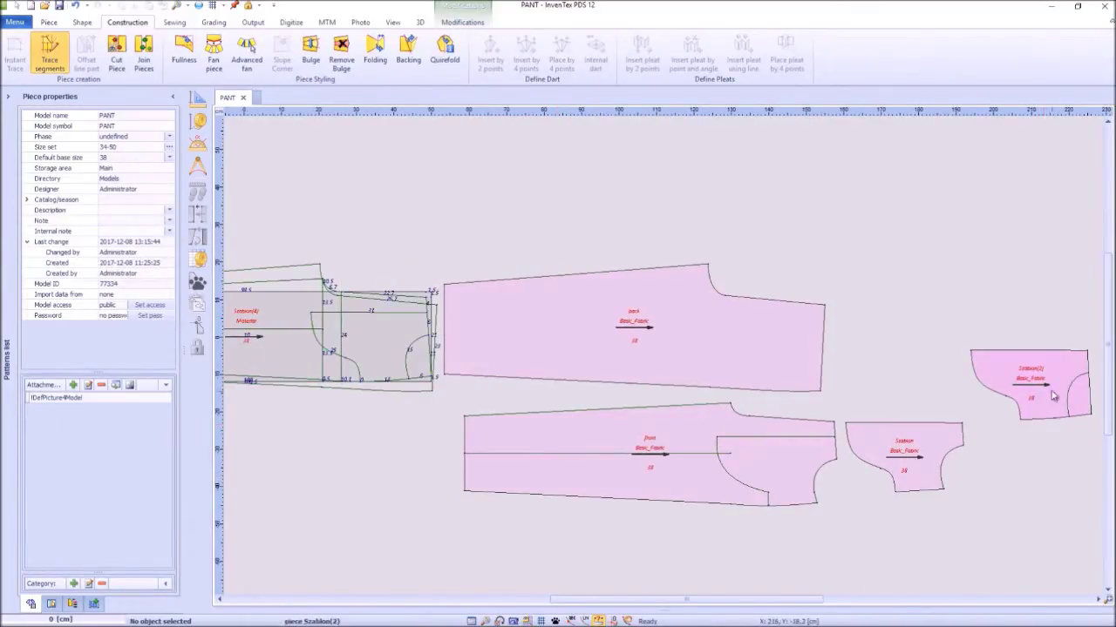
Step: Place Szablon(2) beside the back piece, move the grey draft to the top, and lower the pieces
left_click_drag(1054, 399, 918, 373)
mouse_move(392, 336)
left_mouse_down()
mouse_move(703, 197)
mouse_move(802, 198)
left_mouse_up()
left_click_drag(694, 464, 671, 487)
left_click_drag(690, 396, 689, 407)
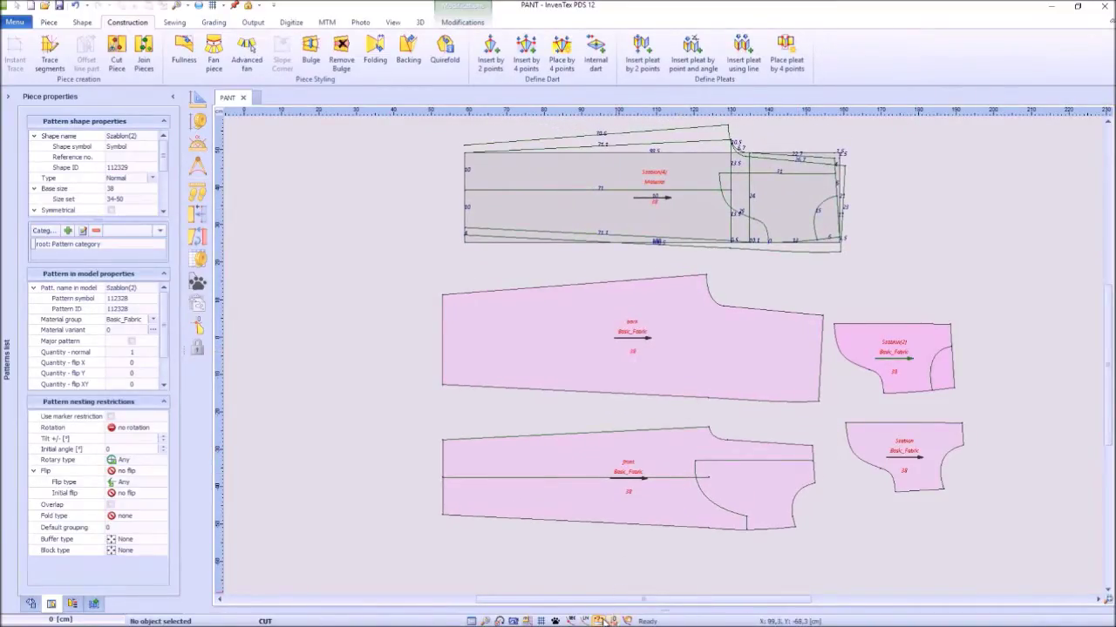
left_click(683, 582)
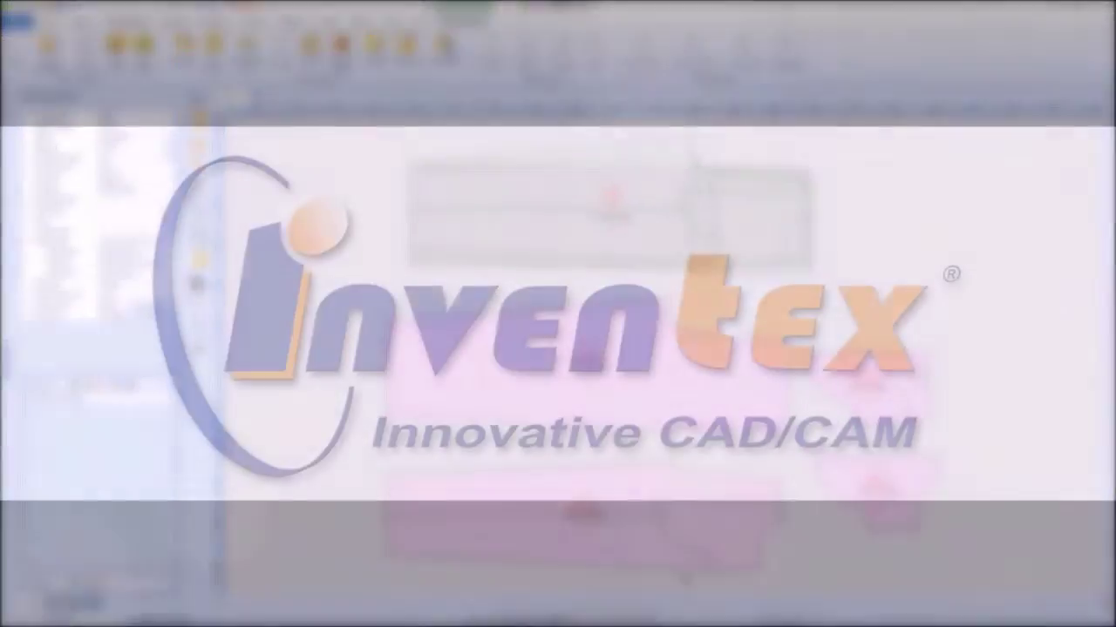